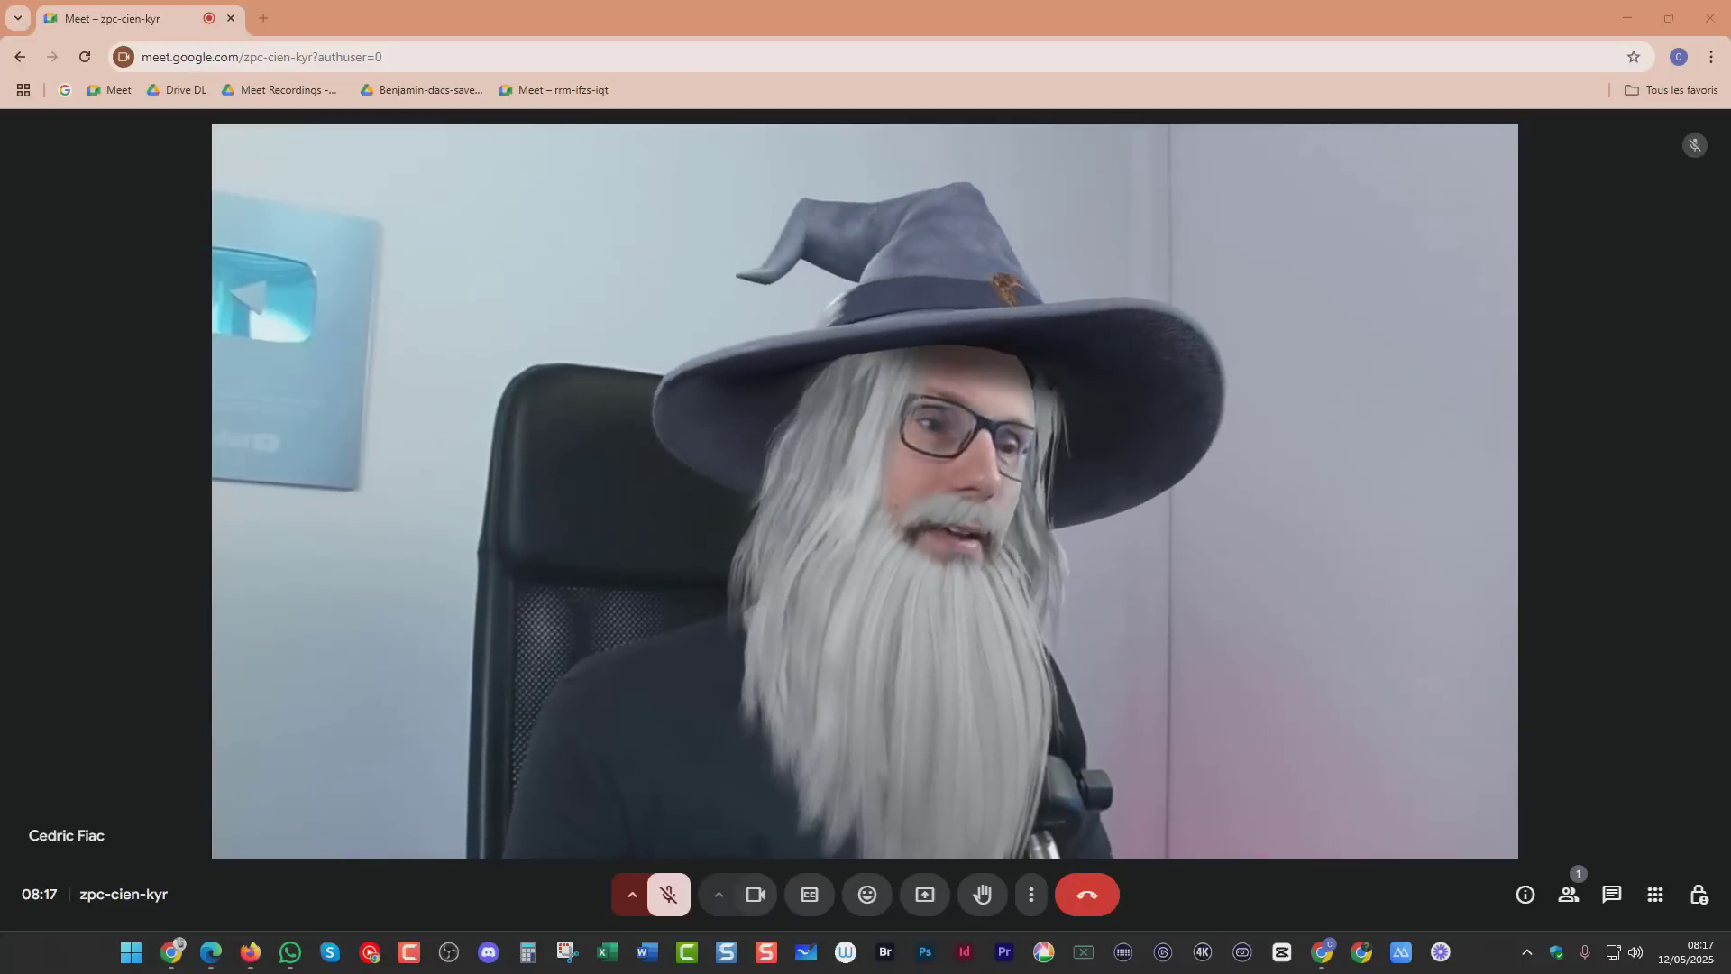
Open the backgrounds and effects settings of the call and remove all effects currently applied to the video.
{"action": "mouse_move", "coordinate": [935, 730]}
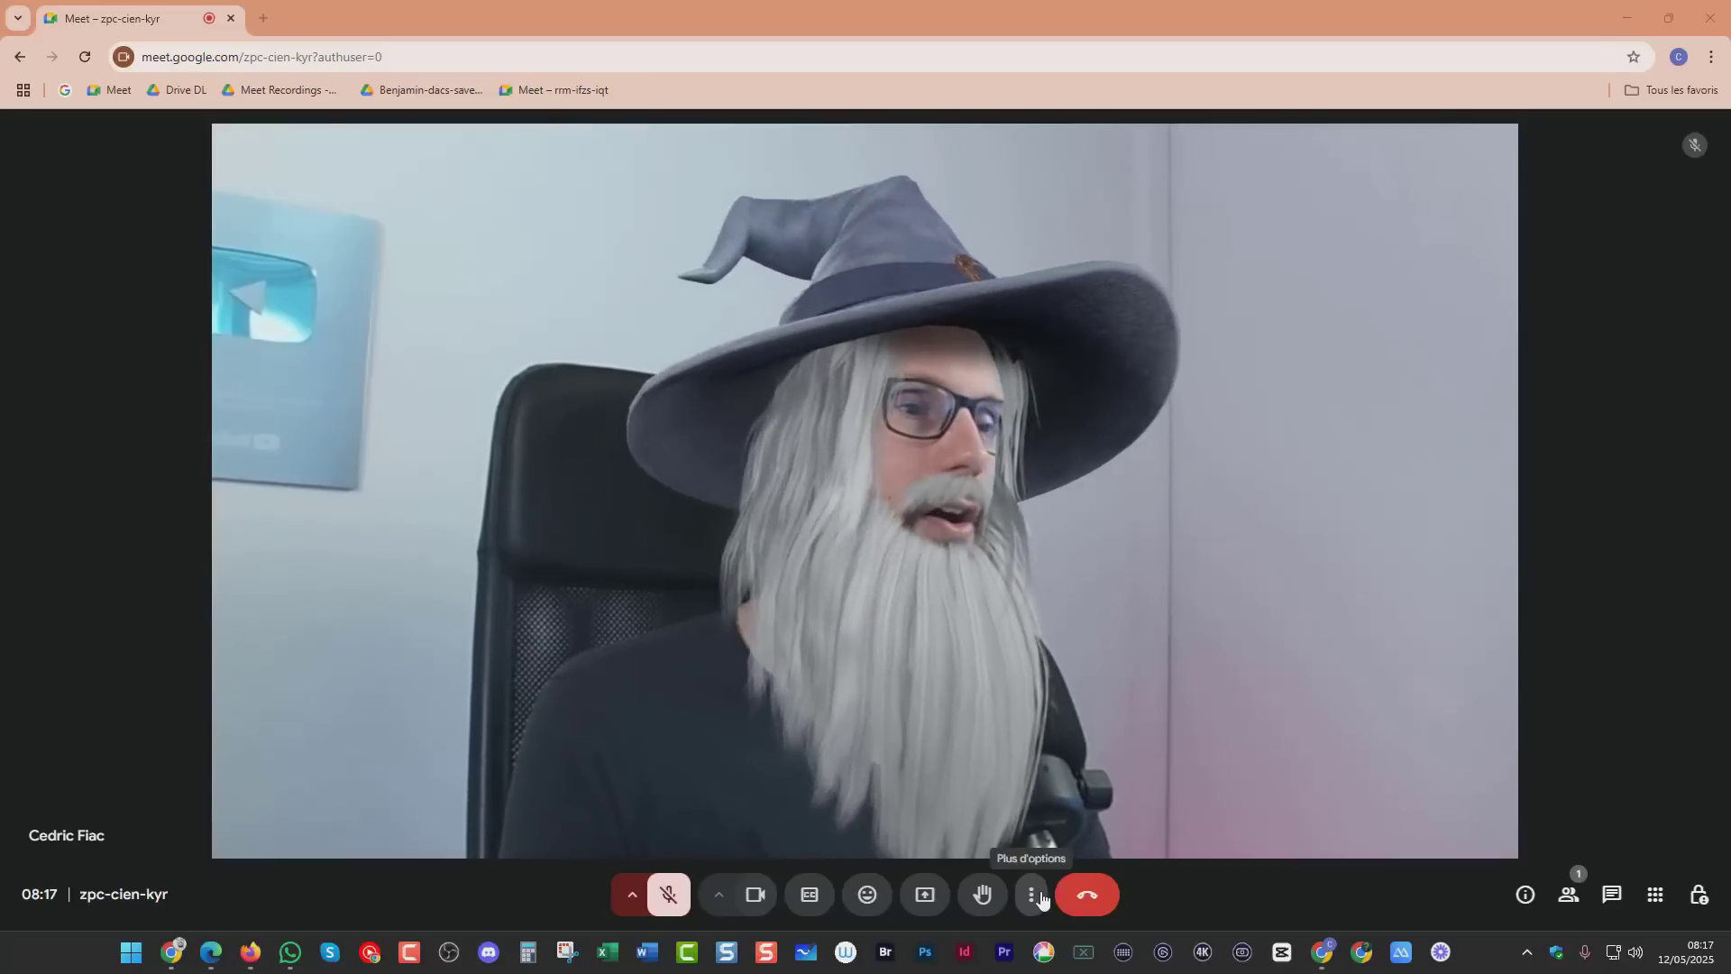
{"action": "left_click", "coordinate": [1039, 893]}
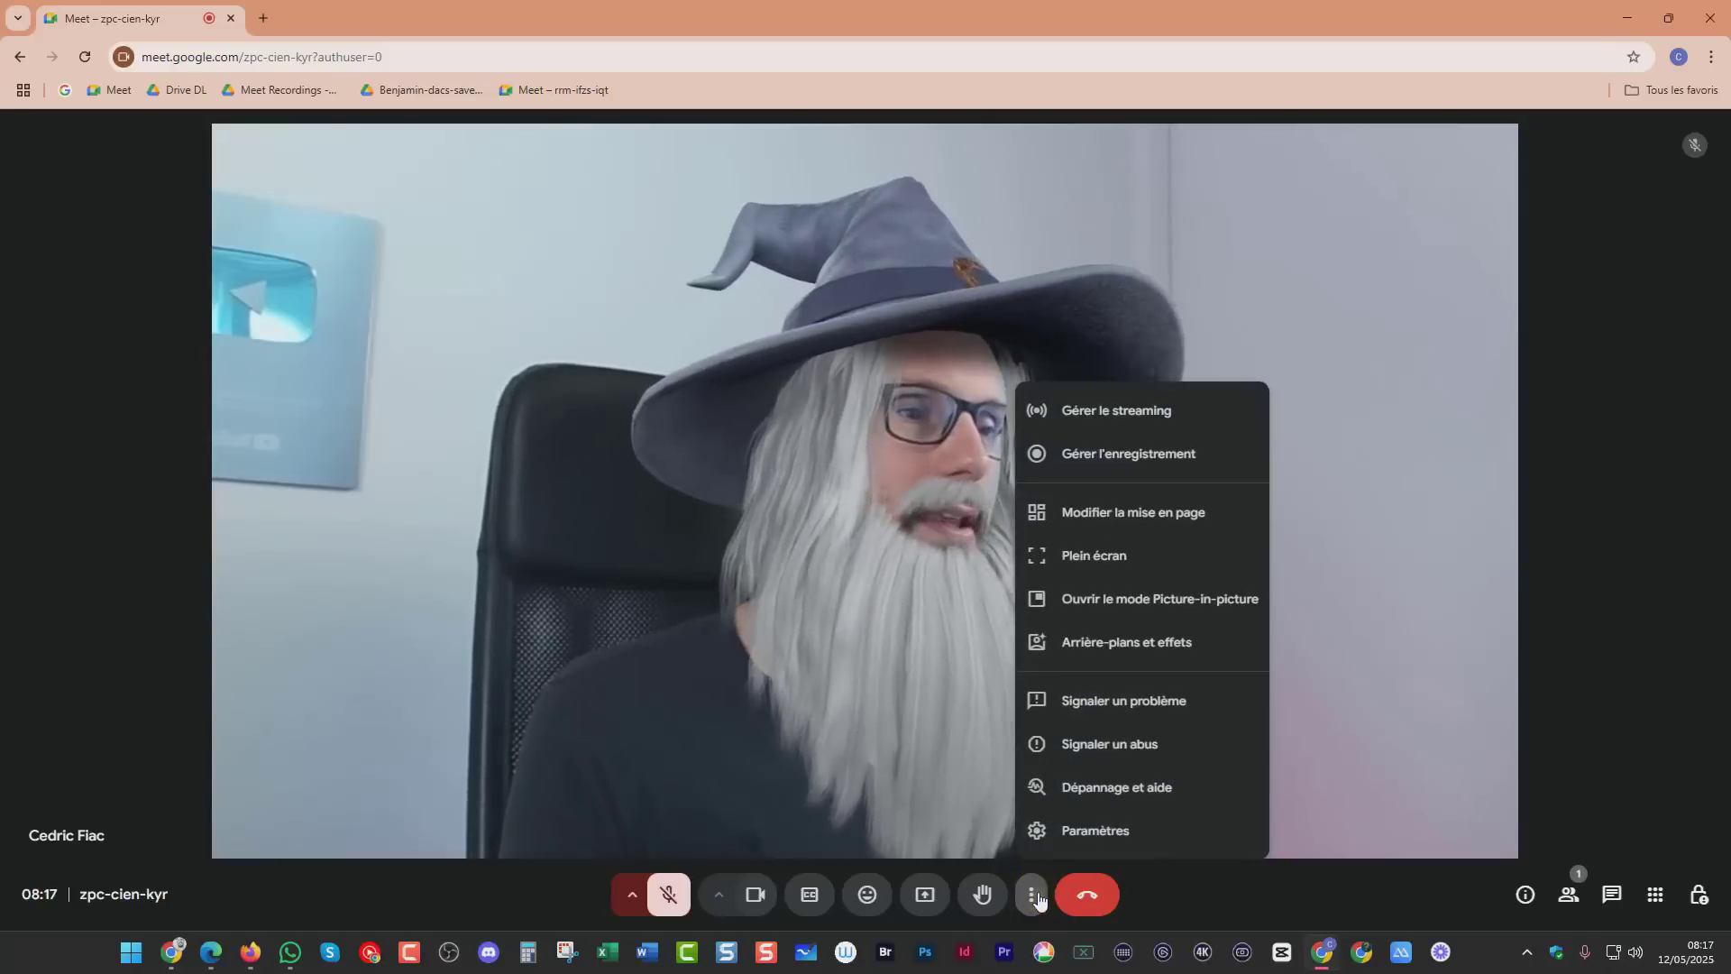
{"action": "left_click", "coordinate": [1080, 642]}
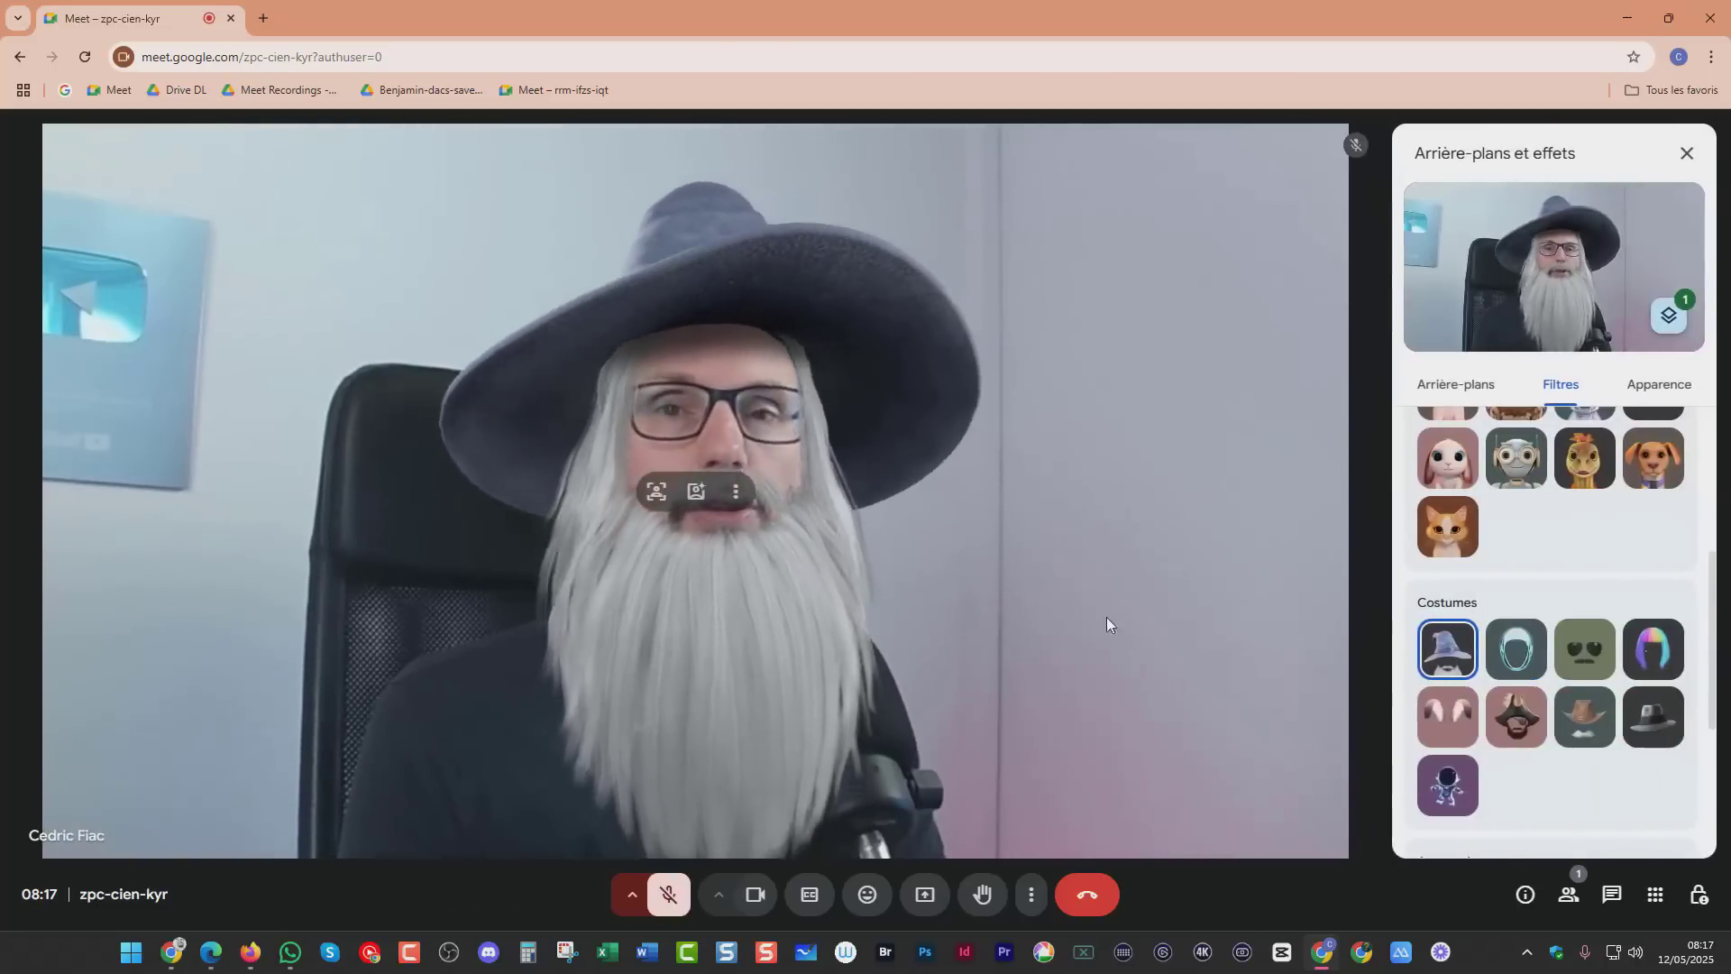
{"action": "left_click", "coordinate": [1668, 335]}
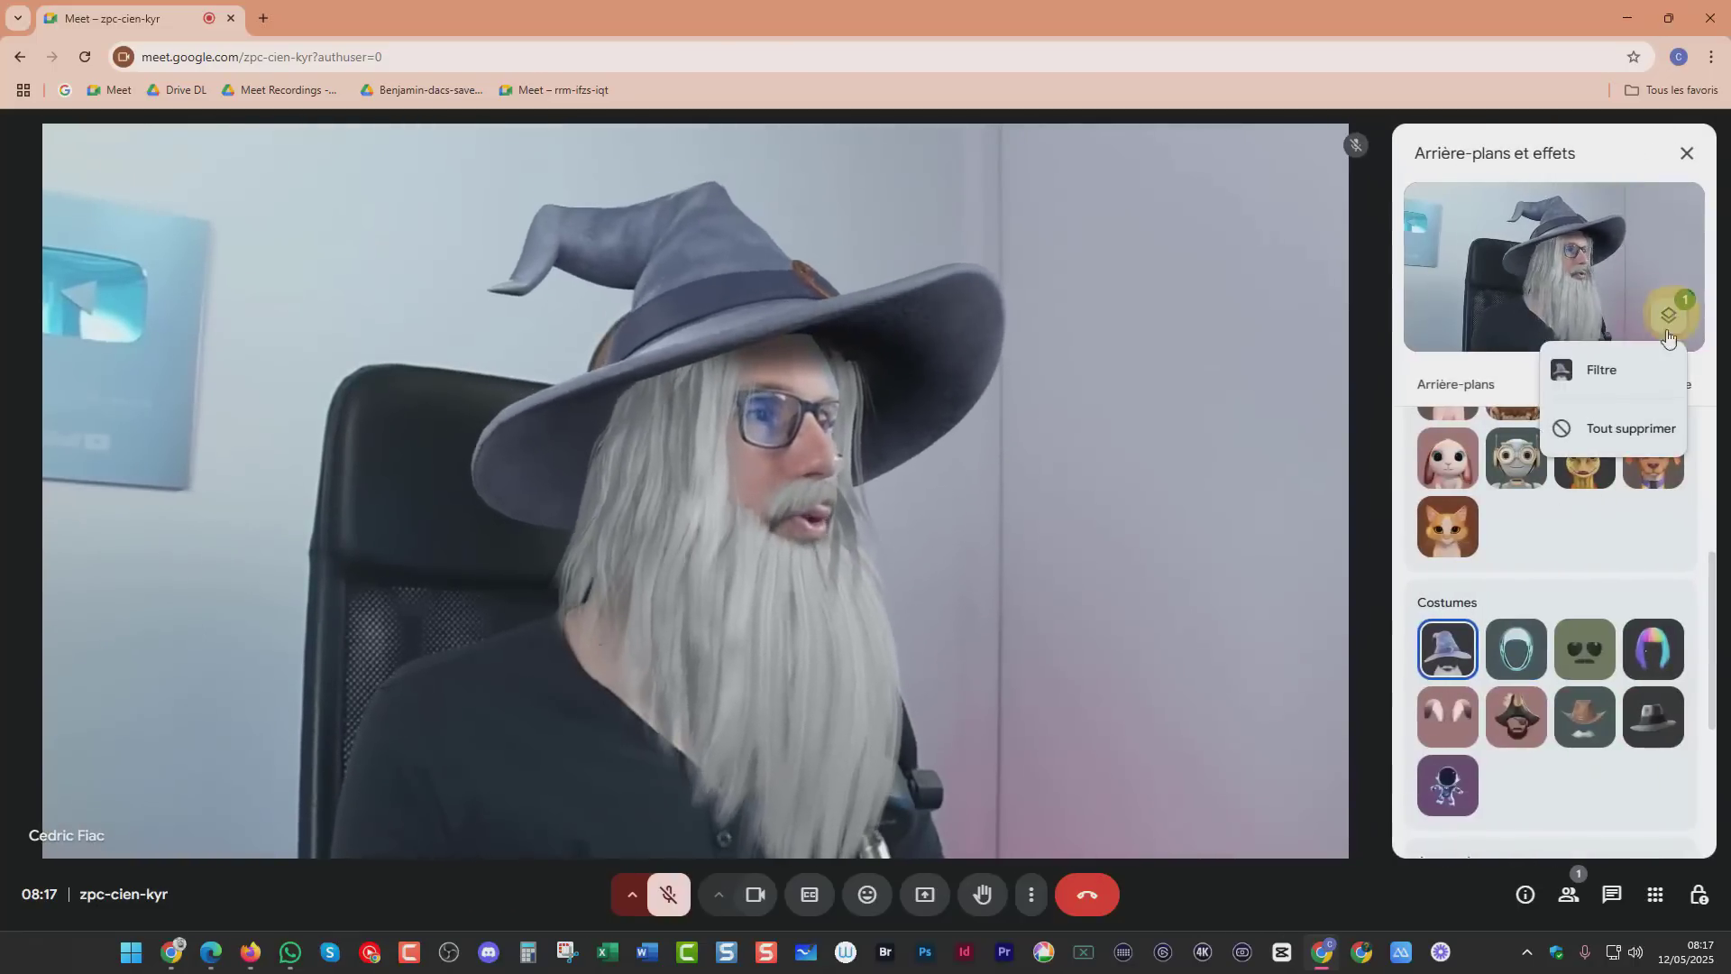
{"action": "left_click", "coordinate": [1627, 428]}
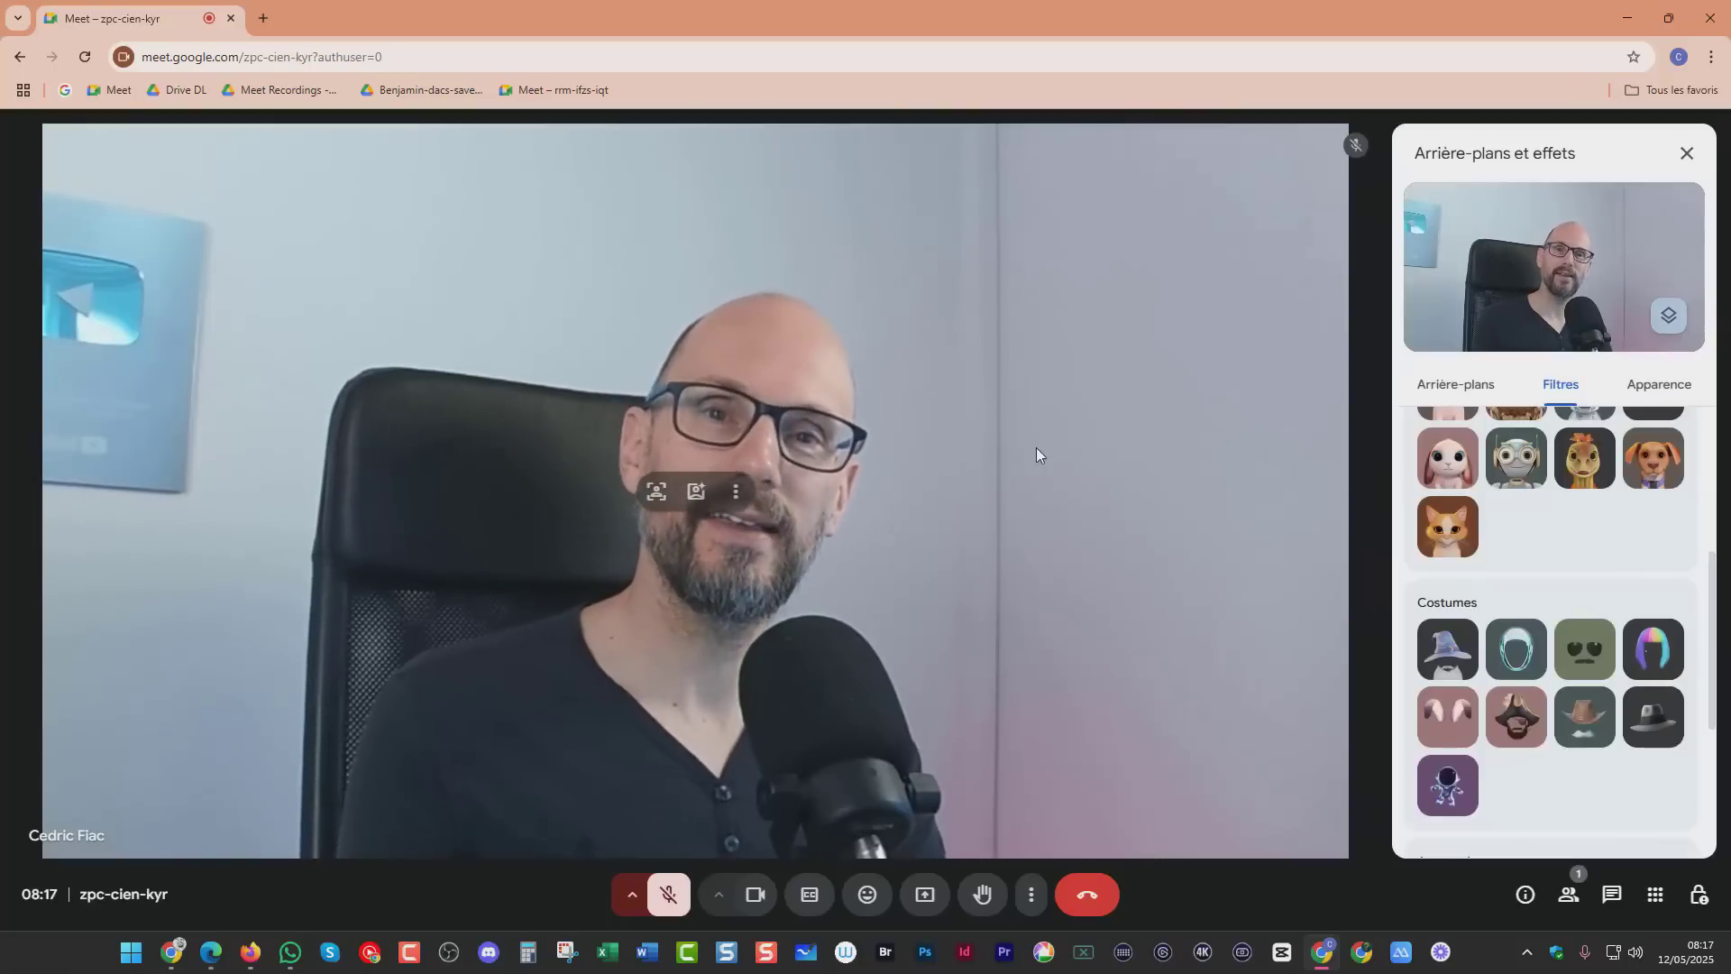
Look over the available effect categories: Arrière-plans, Filtres and Apparence.
{"action": "left_click", "coordinate": [1454, 385]}
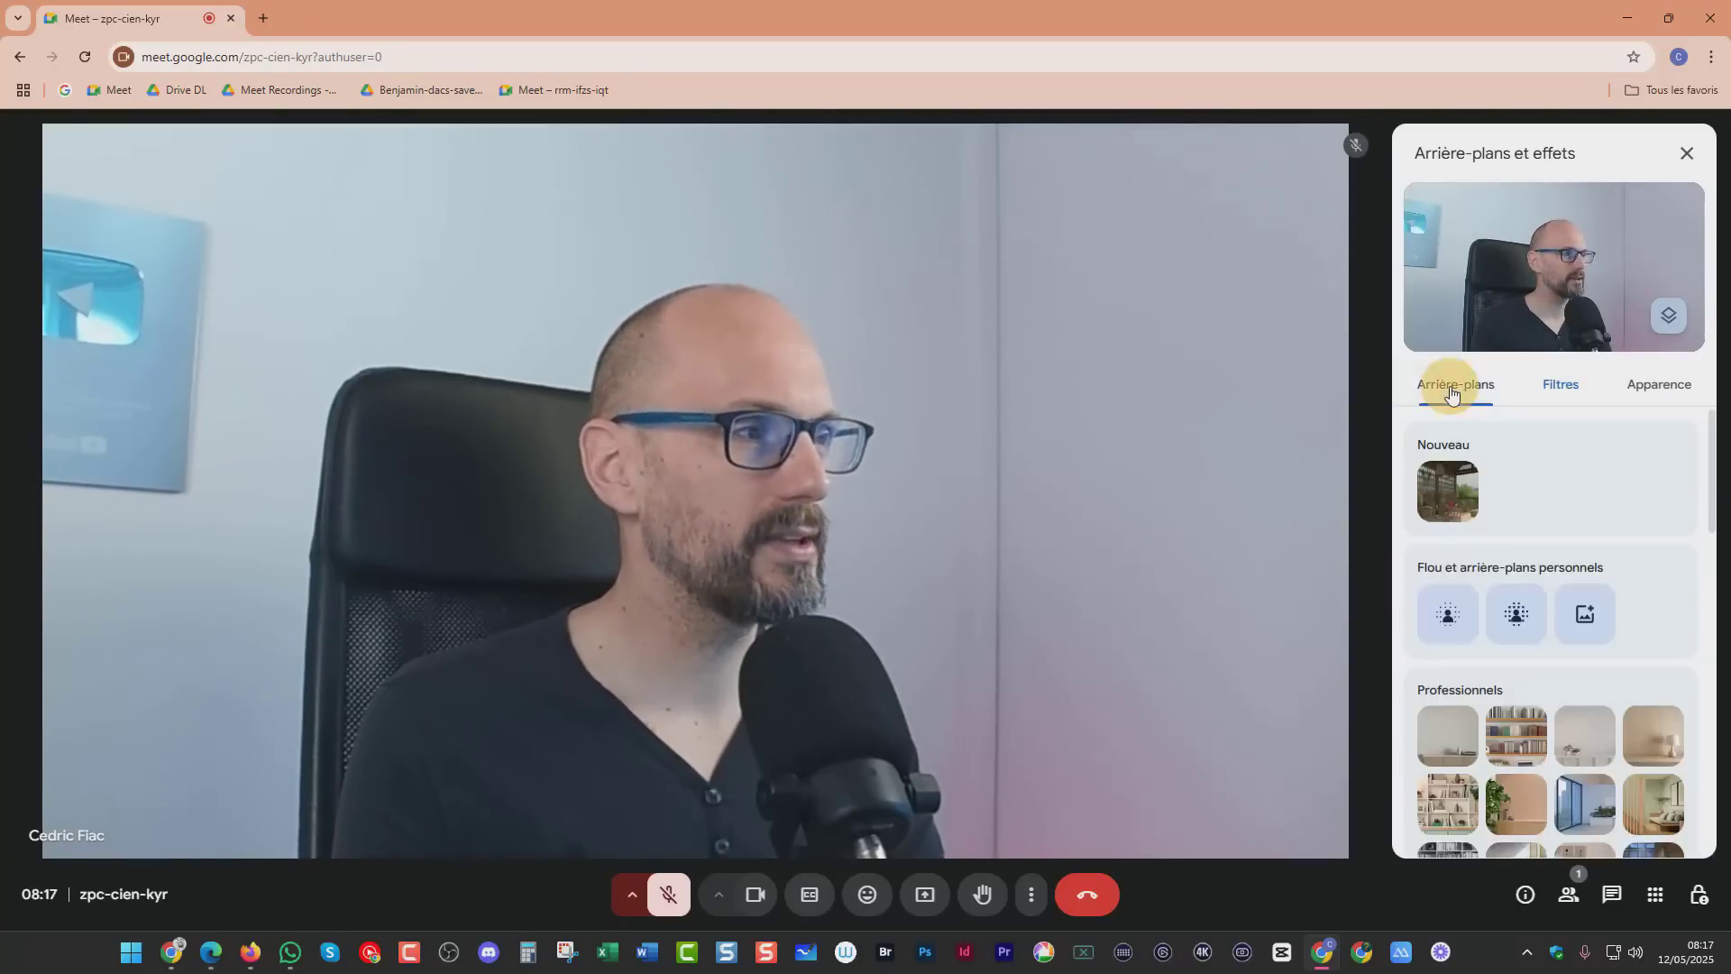
{"action": "left_click", "coordinate": [1557, 386]}
{"action": "left_click", "coordinate": [1660, 387]}
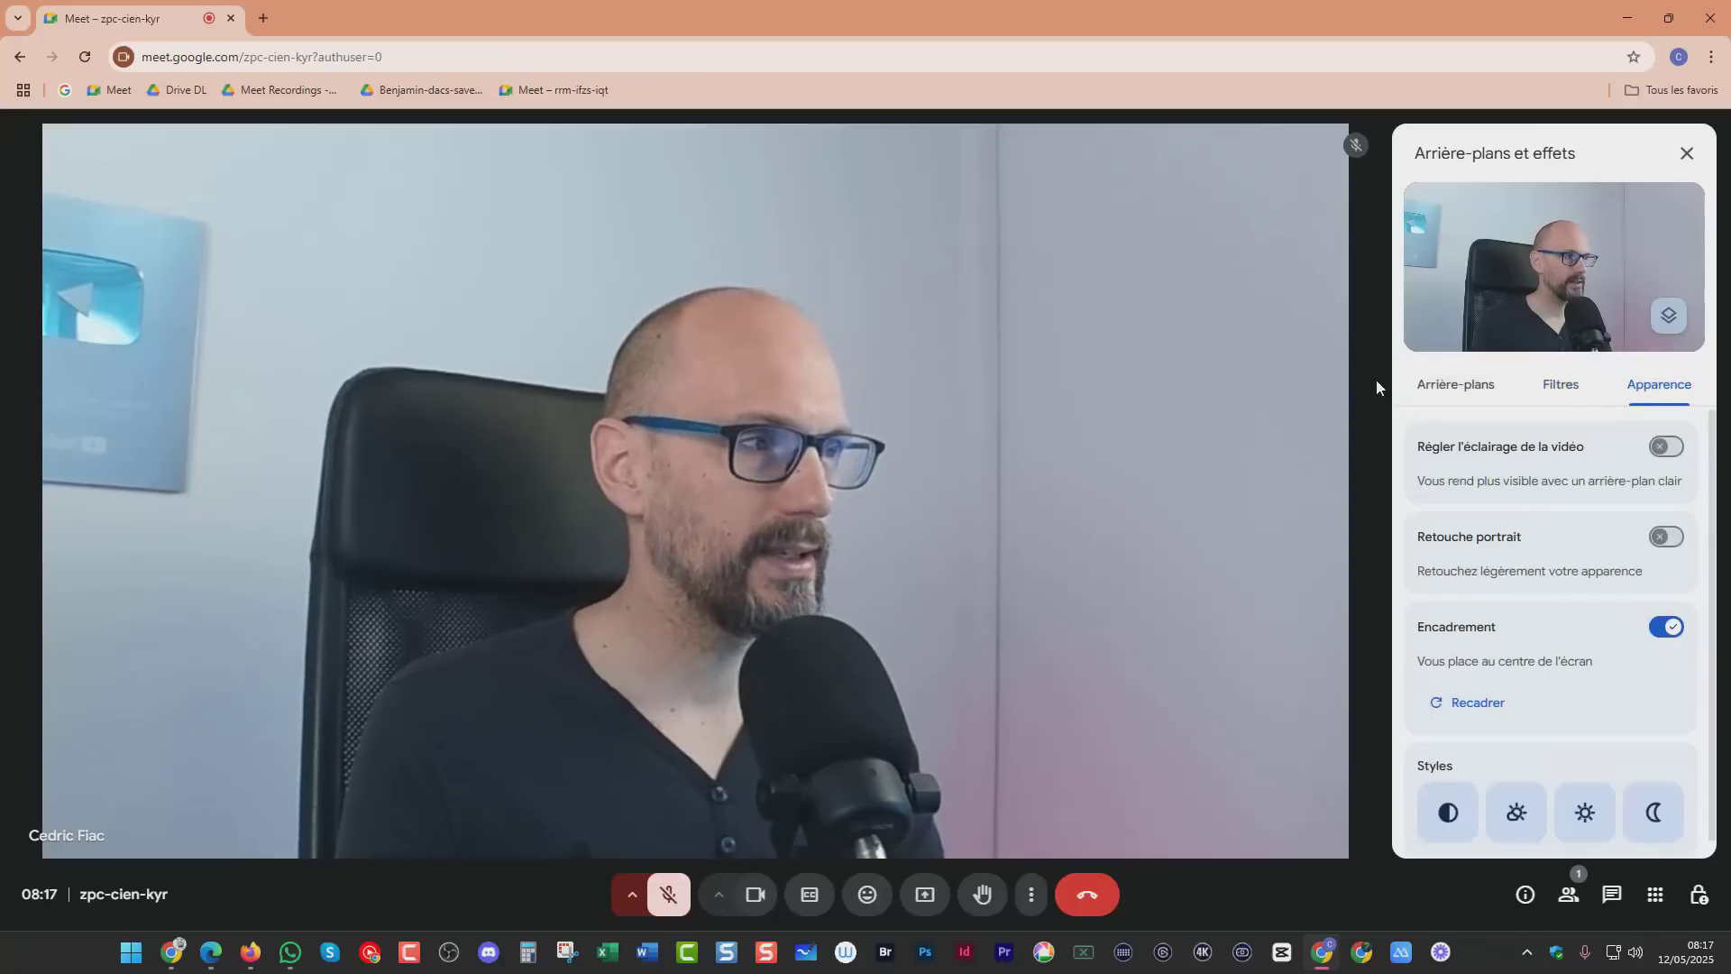
Try the Professionnels backgrounds with the glass-walled office and "Étagères pour bureau à domicile", switching the latter off again.
{"action": "left_click", "coordinate": [1453, 386]}
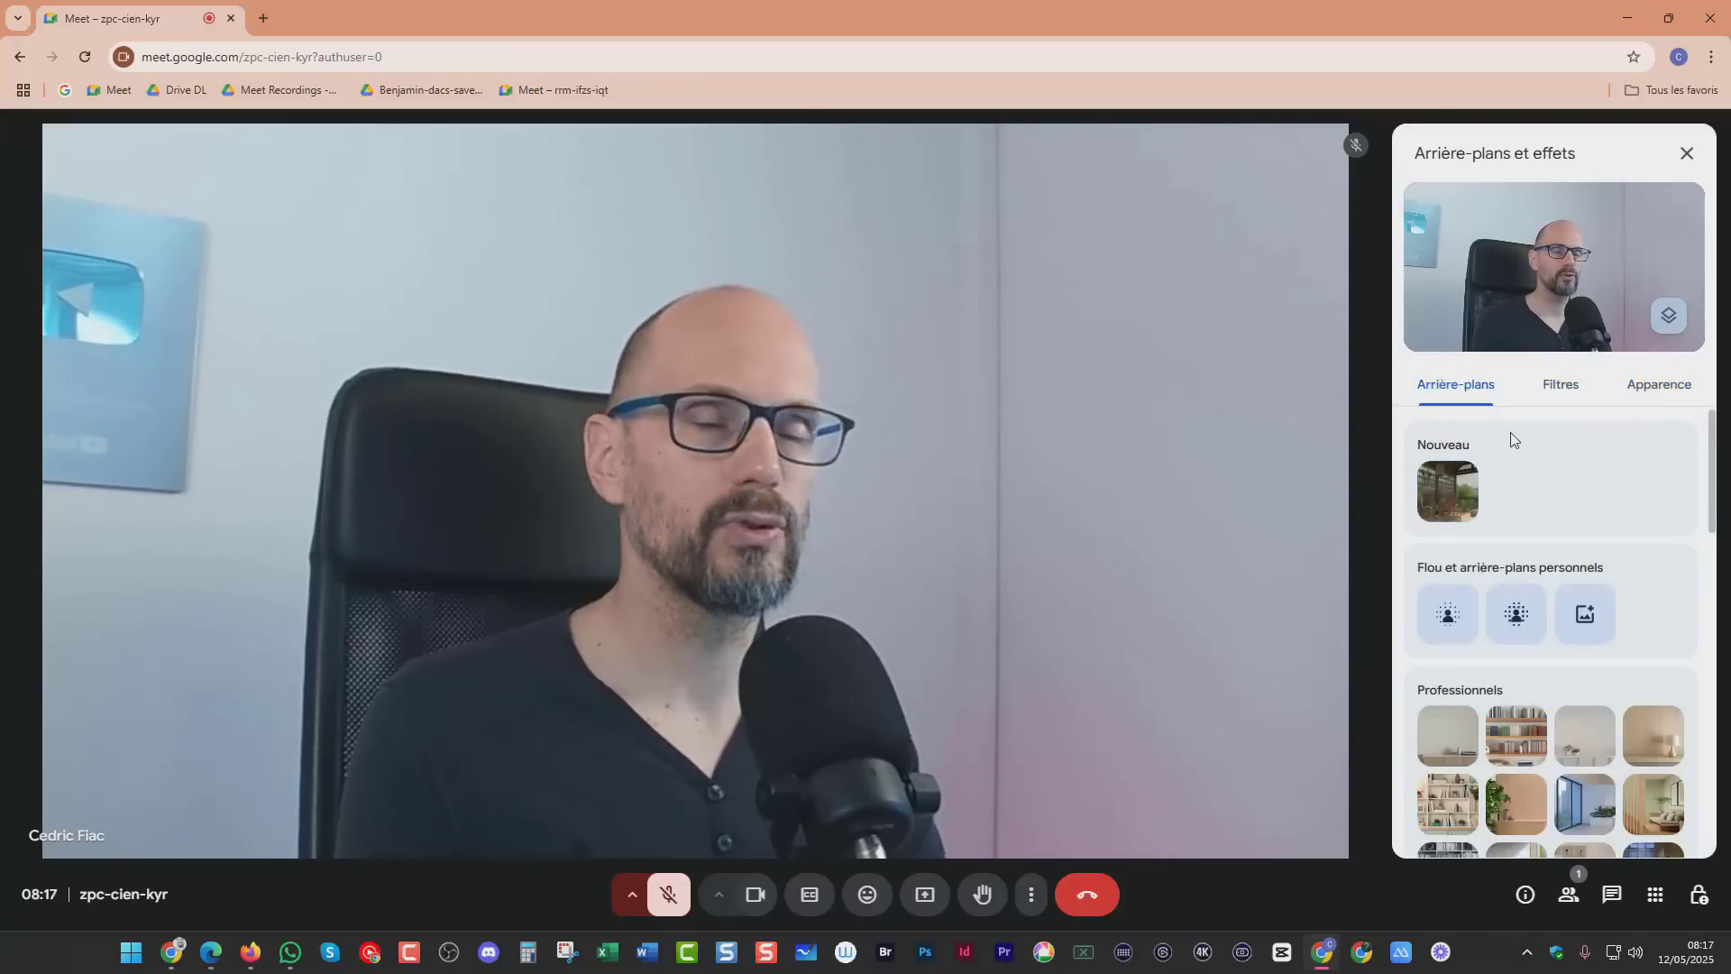
{"action": "scroll", "coordinate": [1515, 642], "scroll_direction": "down", "scroll_amount": 2}
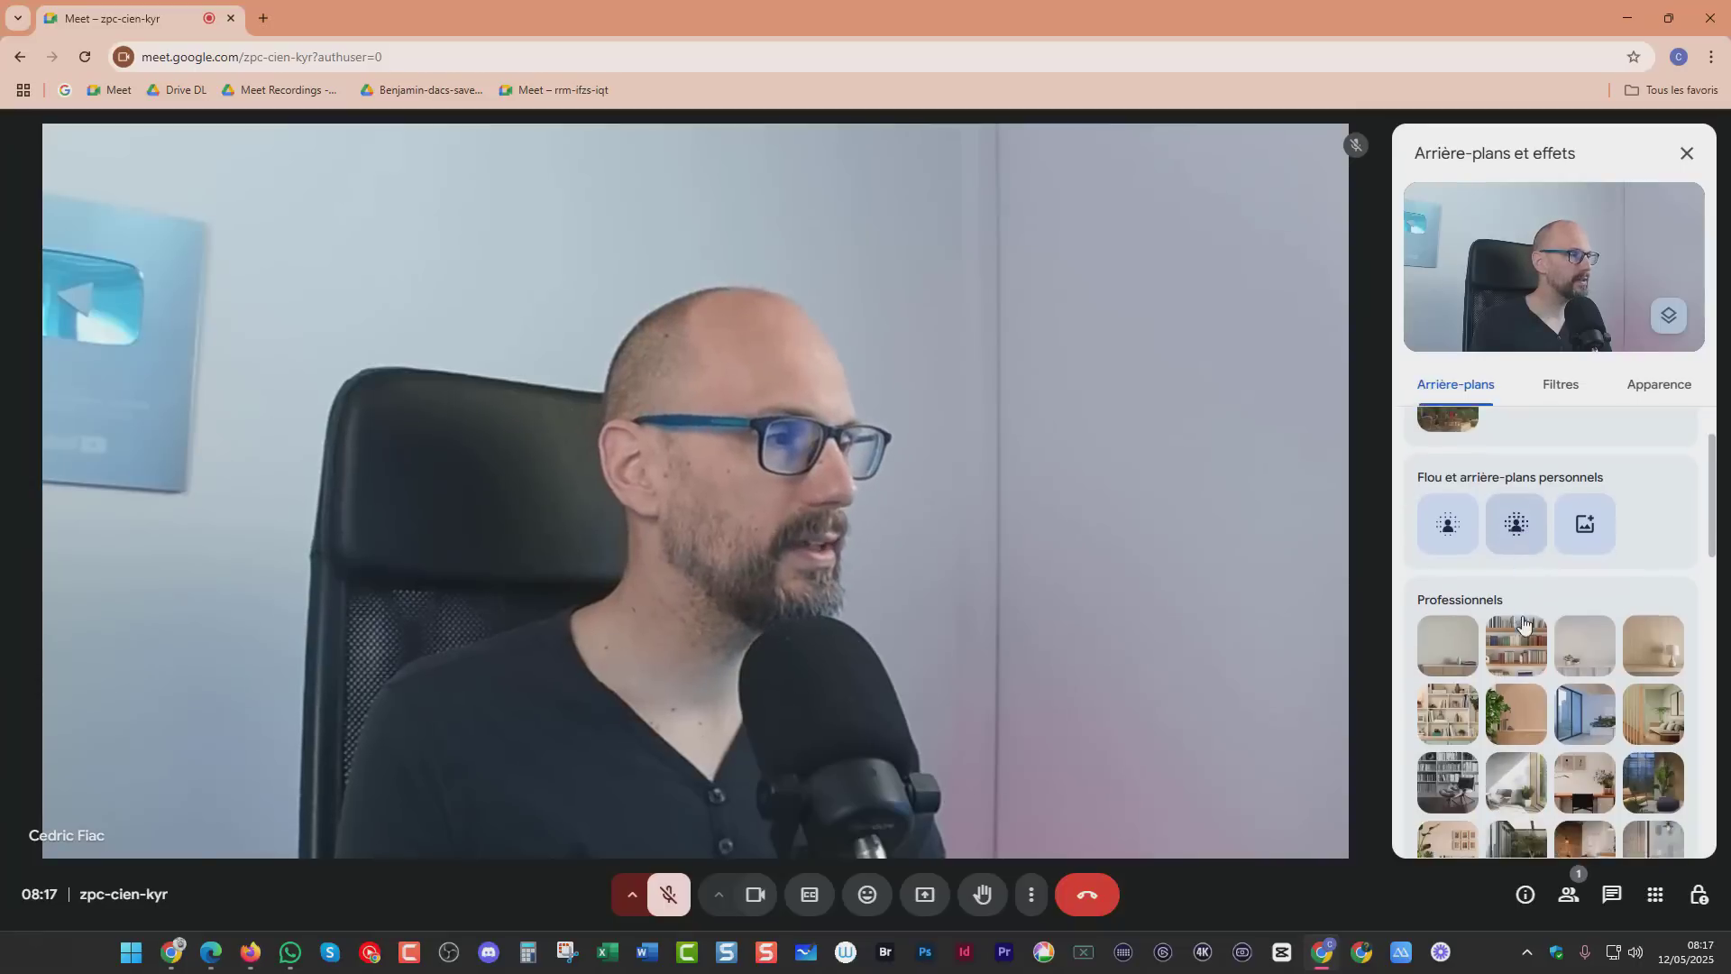
{"action": "left_click", "coordinate": [1583, 631]}
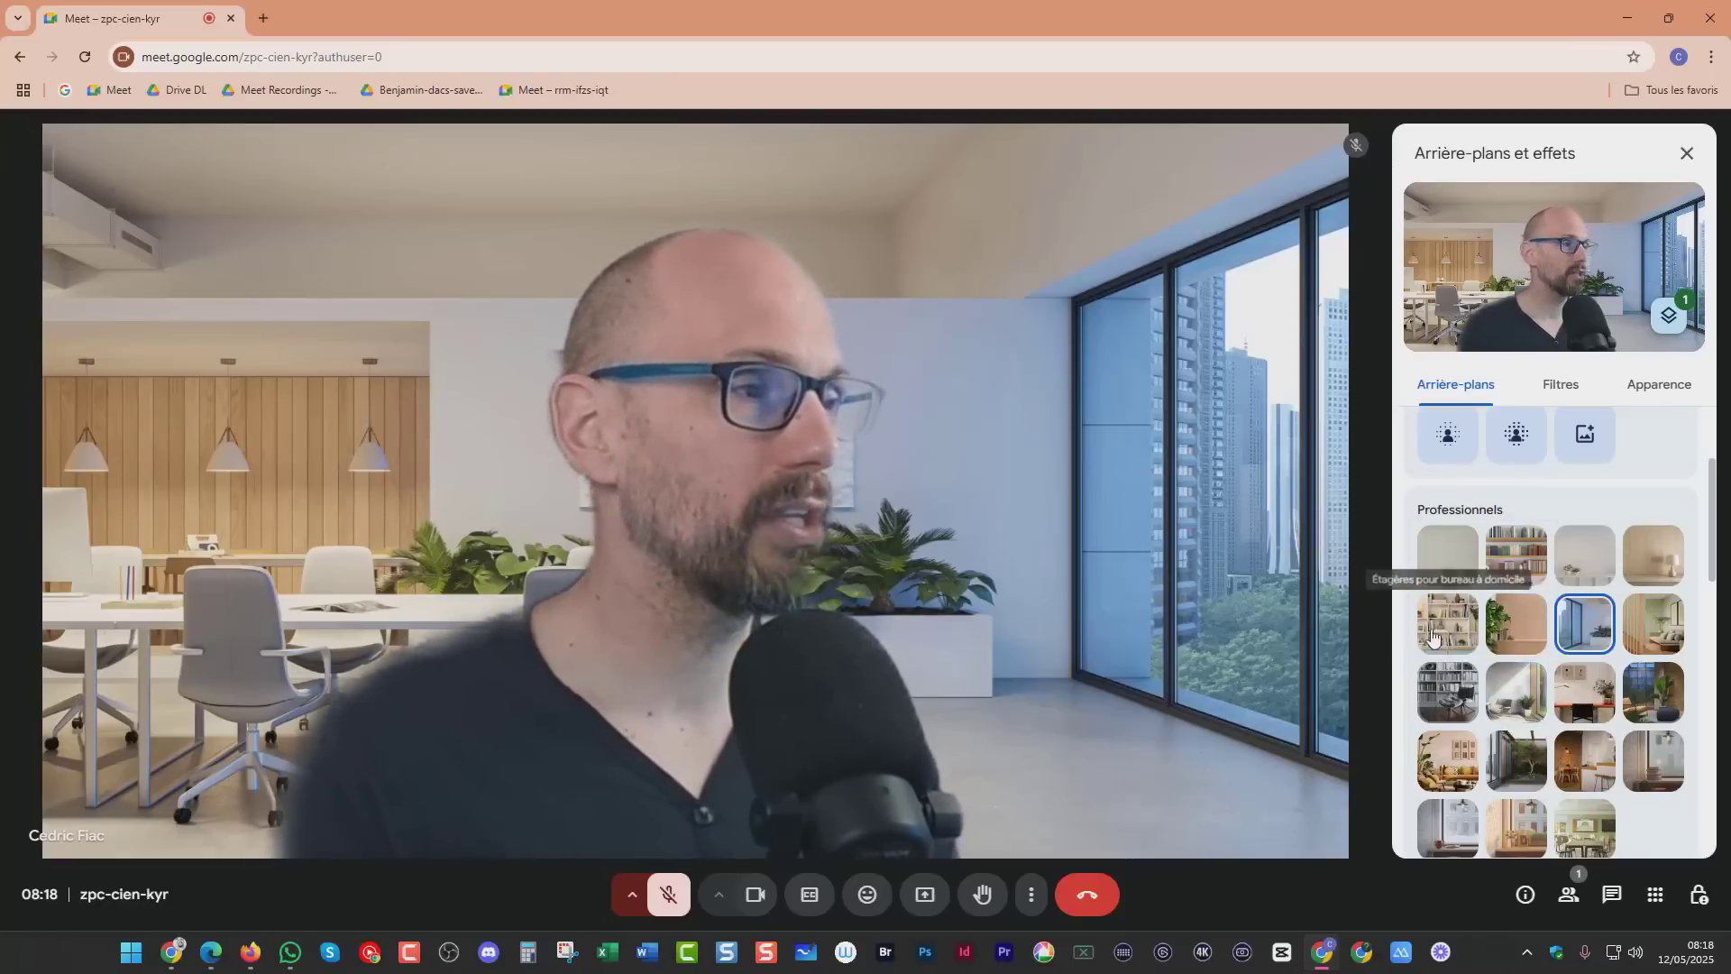
{"action": "left_click", "coordinate": [1449, 628]}
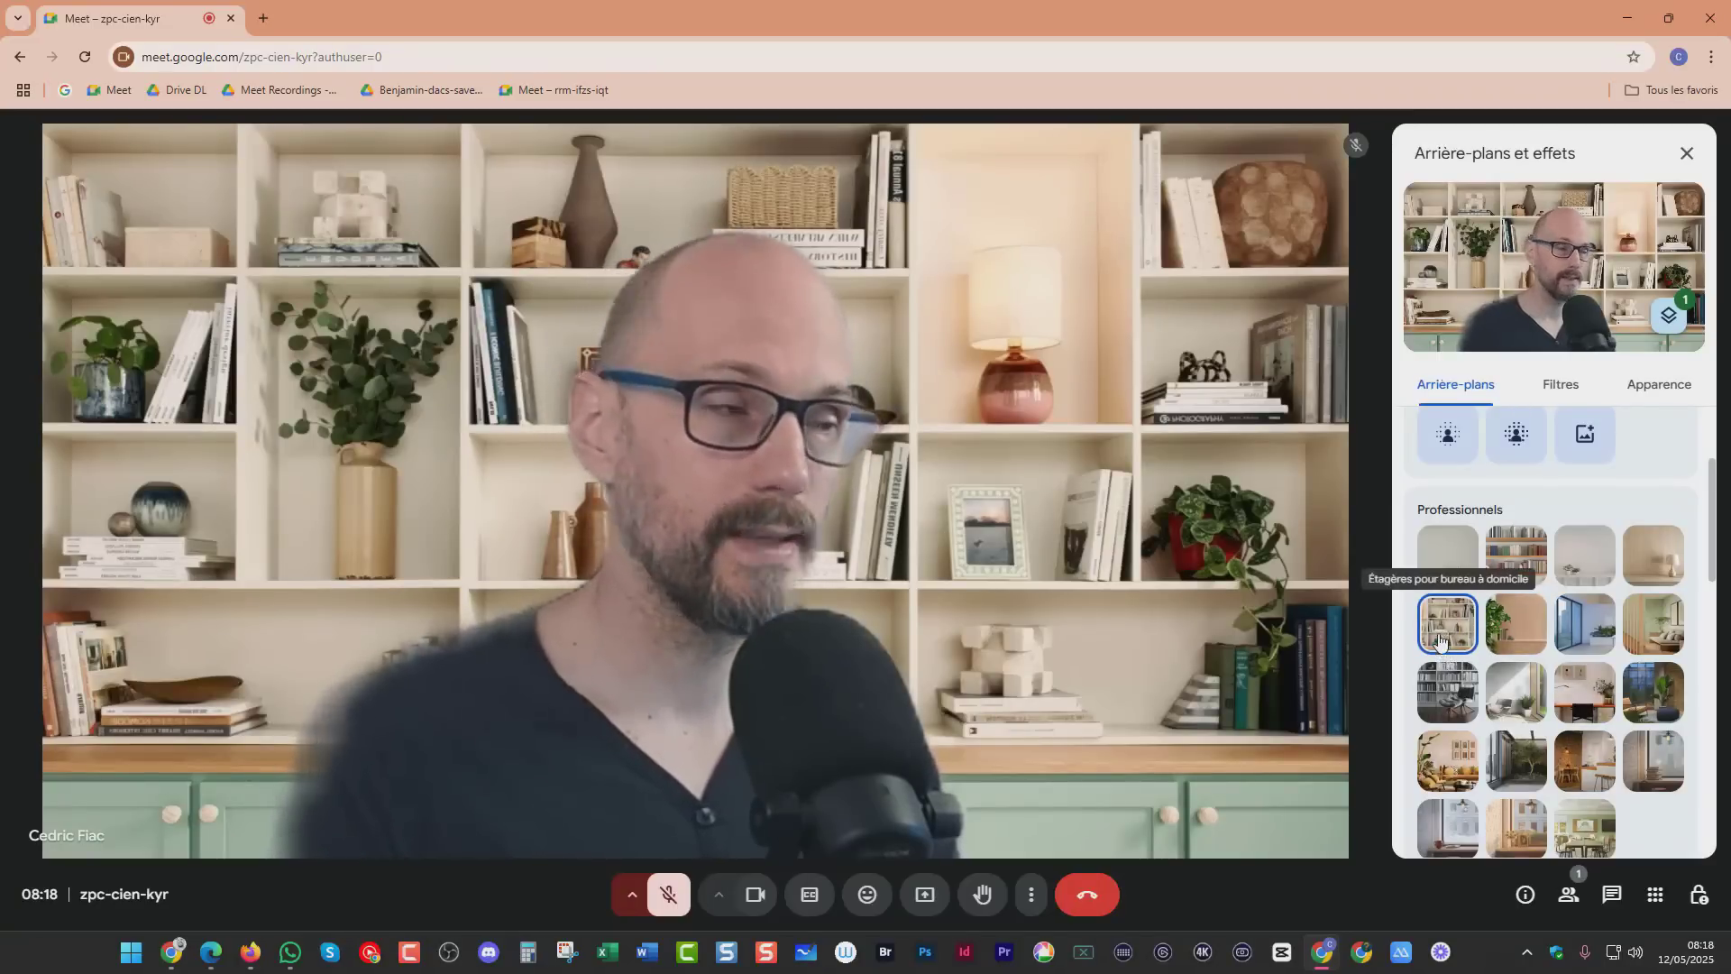
{"action": "left_click", "coordinate": [1440, 631]}
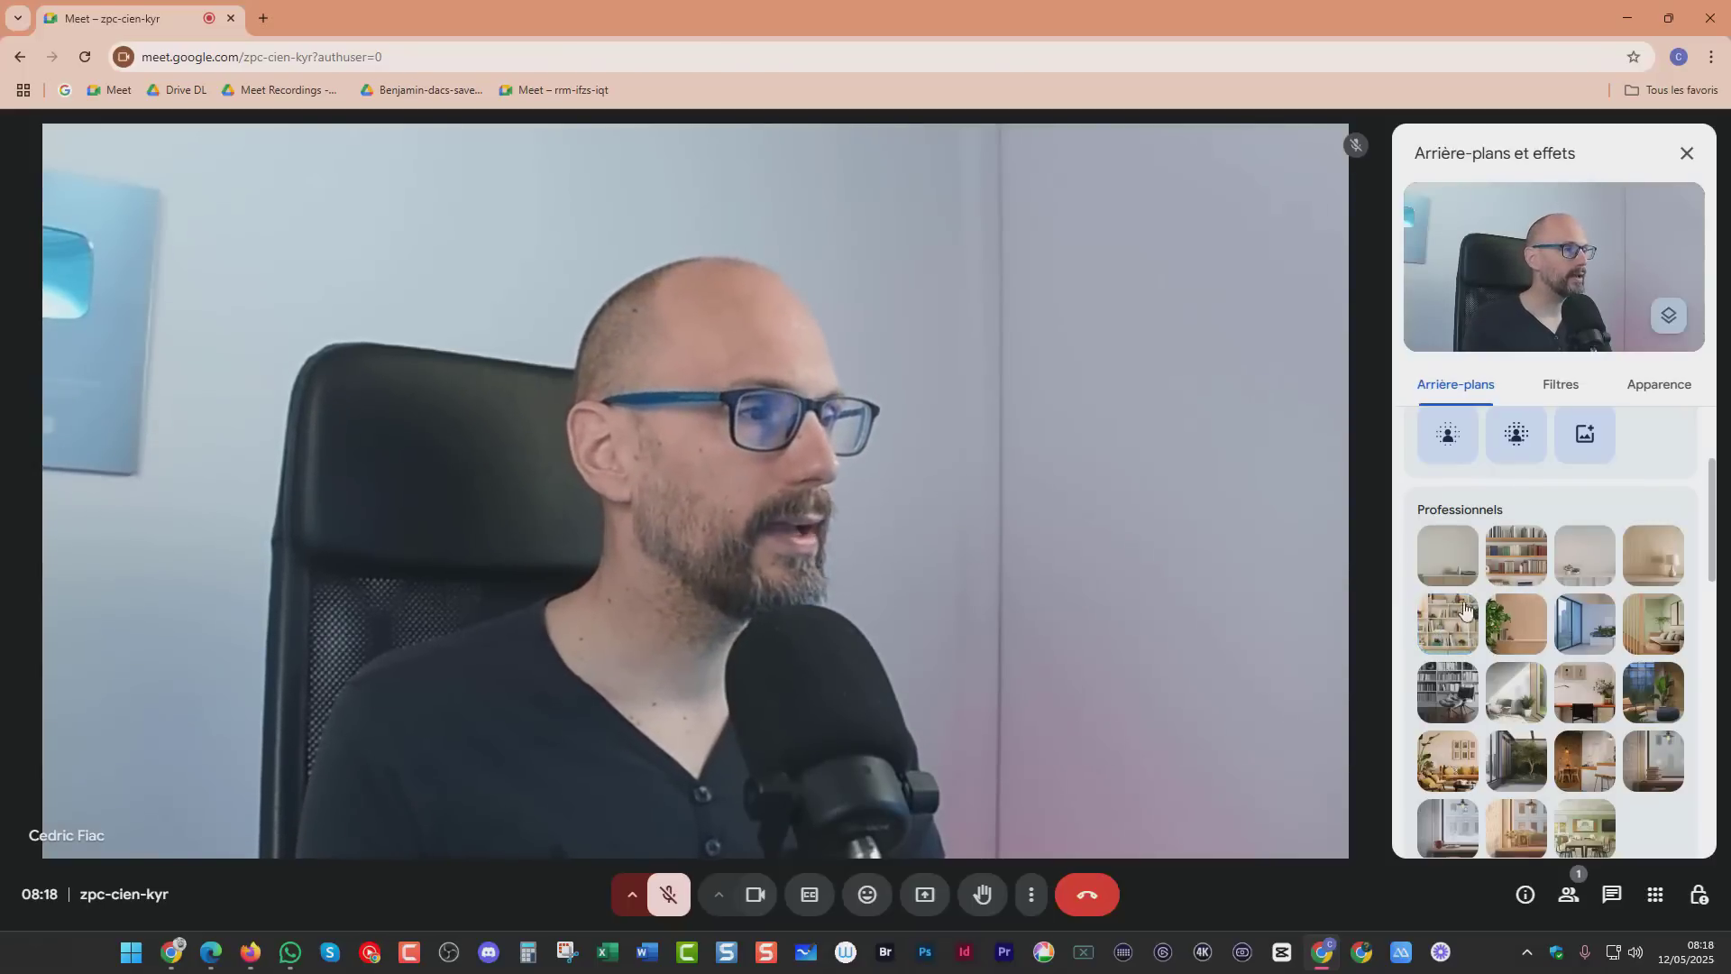
Try the "Étagère dans salon" background, switch it off, and apply the dark office with indoor trees.
{"action": "left_click", "coordinate": [1440, 568]}
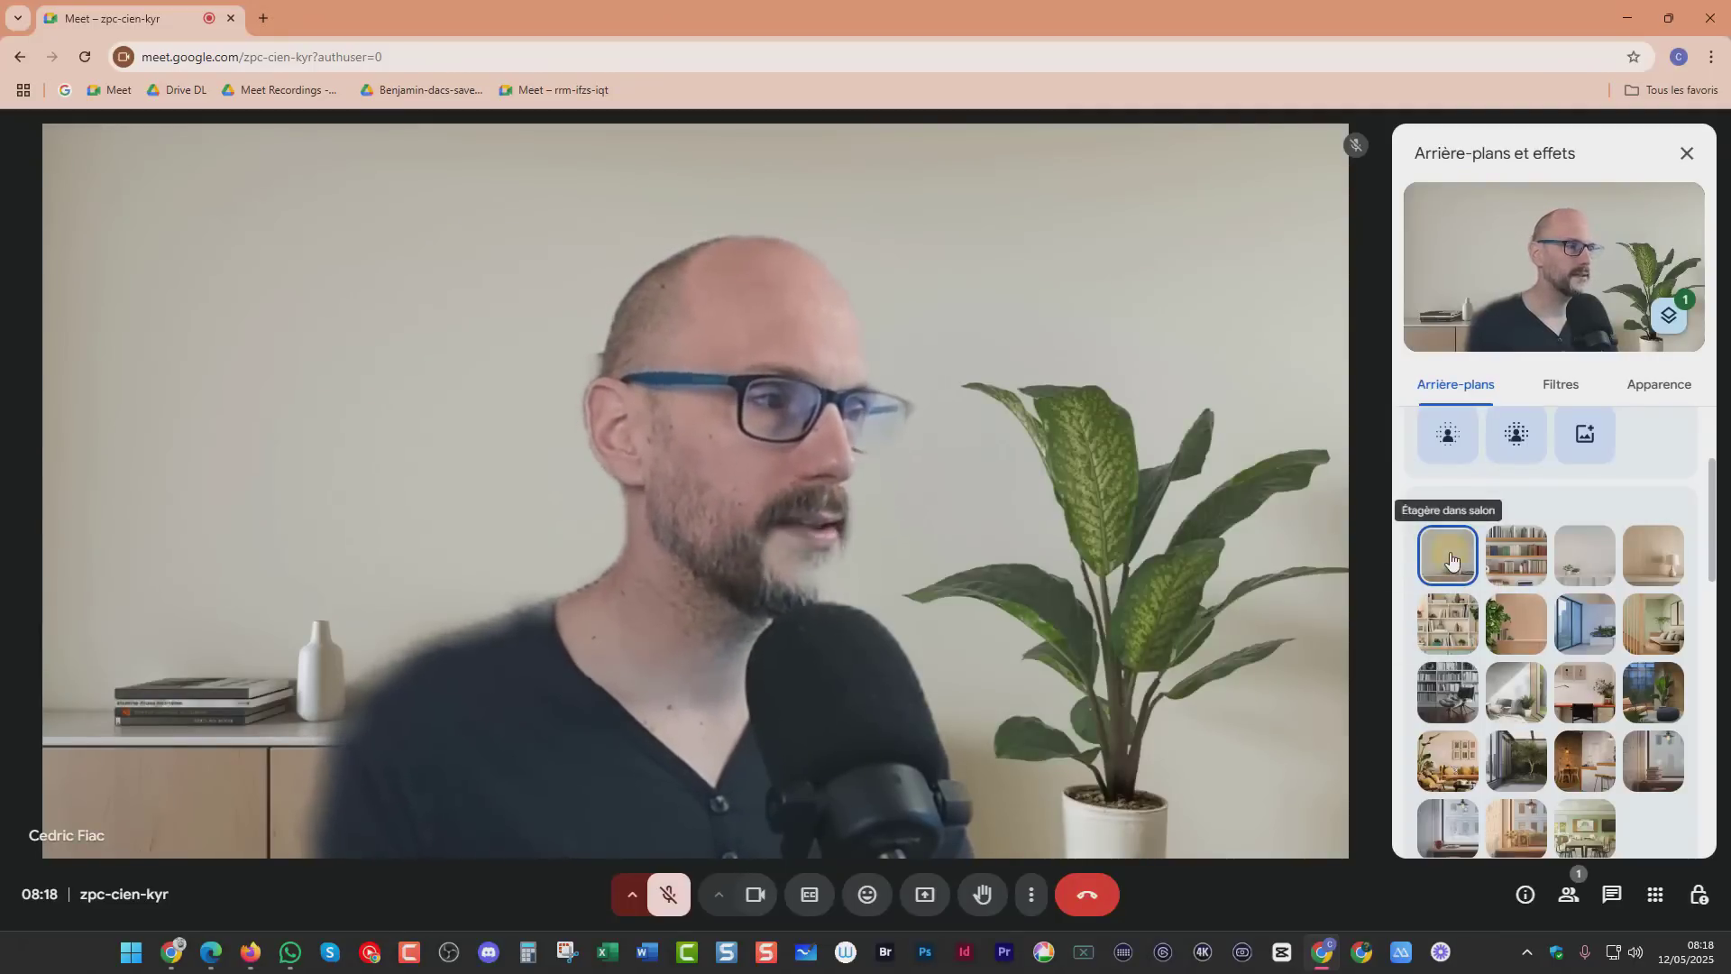
{"action": "left_click", "coordinate": [1451, 561]}
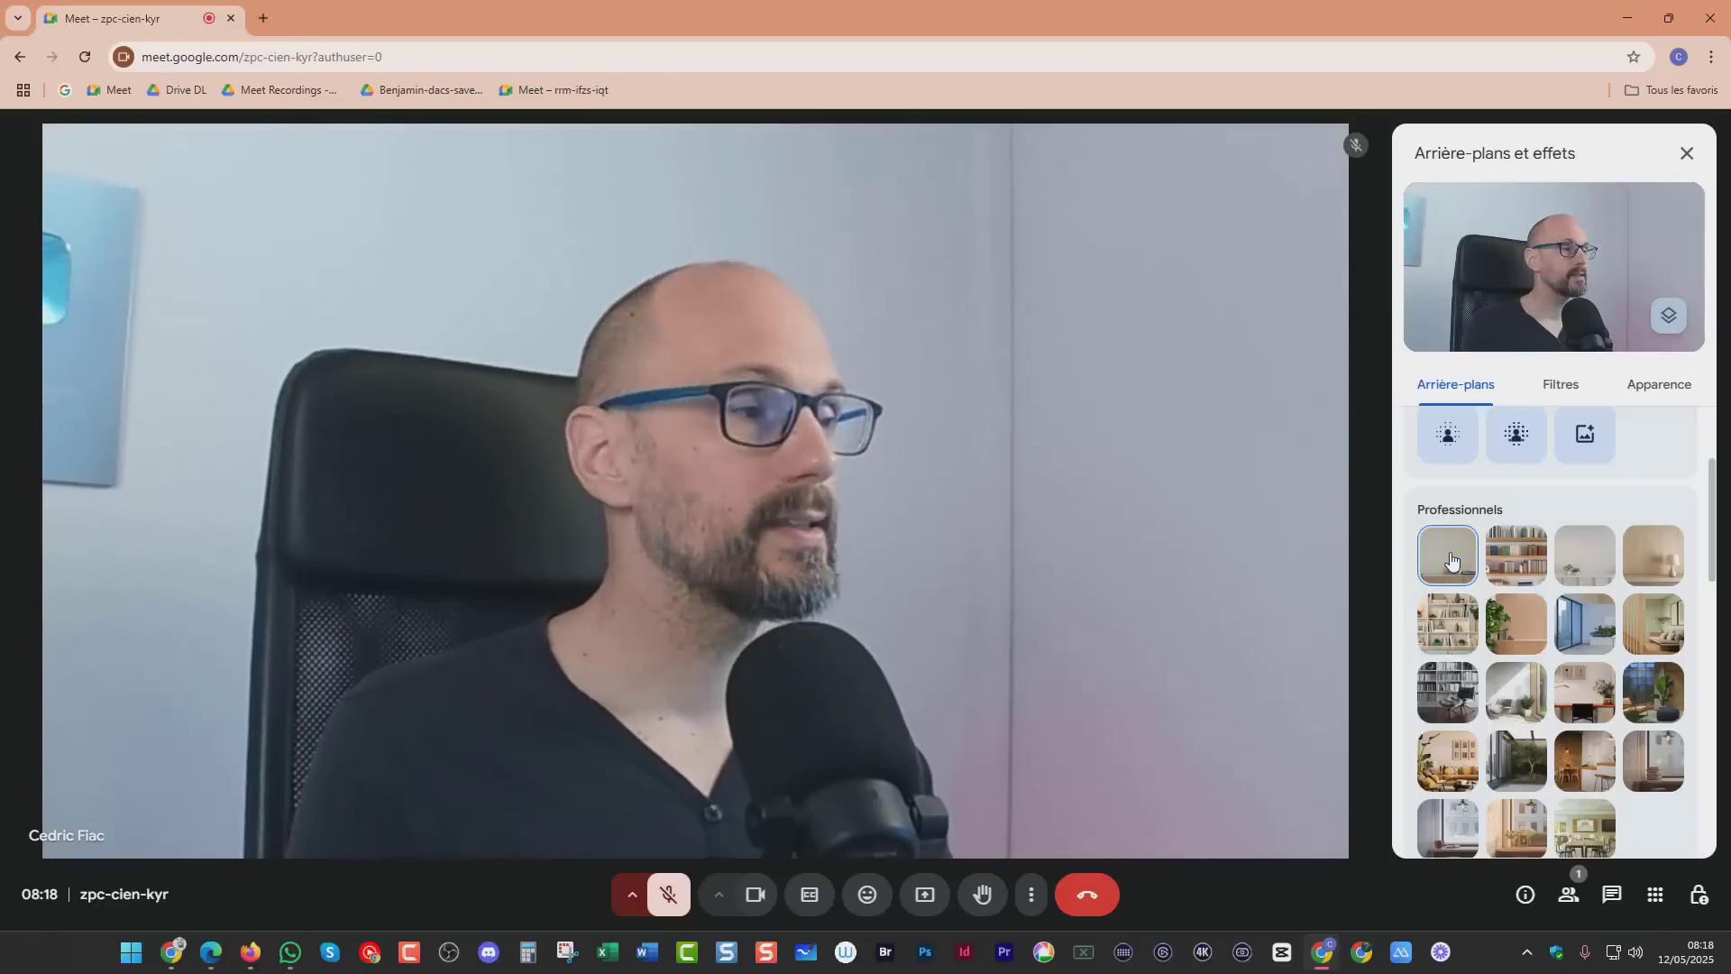
{"action": "left_click", "coordinate": [1515, 554]}
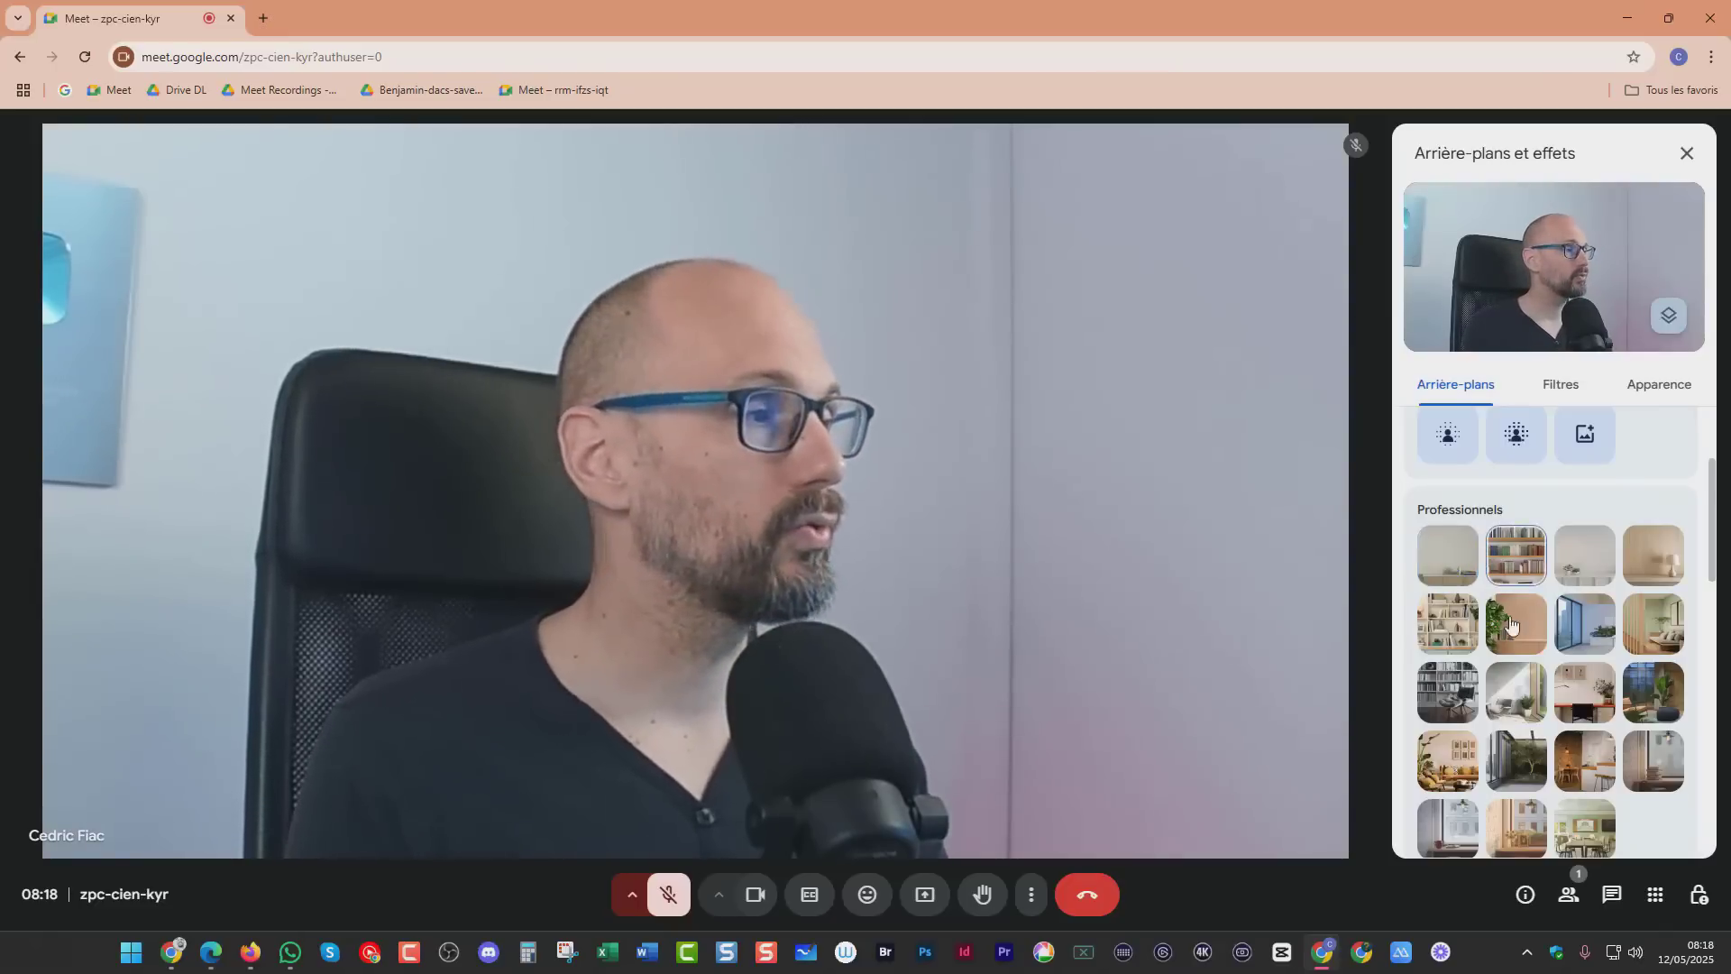
{"action": "left_click", "coordinate": [1520, 745]}
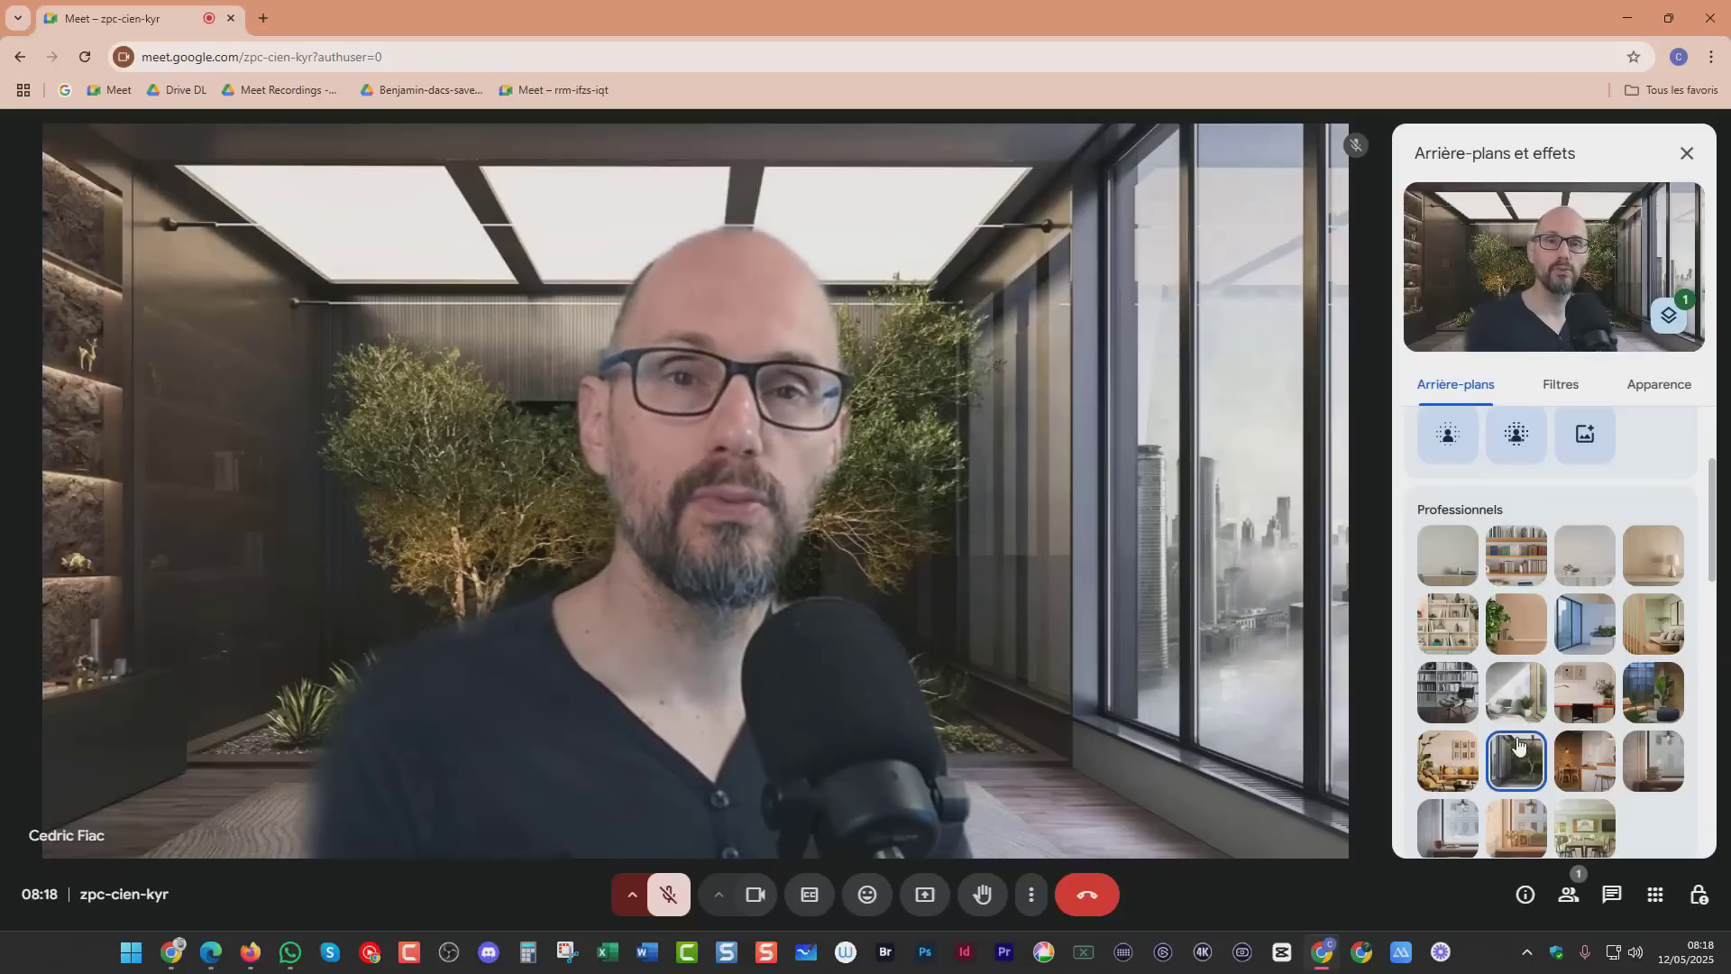
Browse the other background categories and remove all effects from the video.
{"action": "scroll", "coordinate": [1502, 711], "scroll_direction": "down", "scroll_amount": 15}
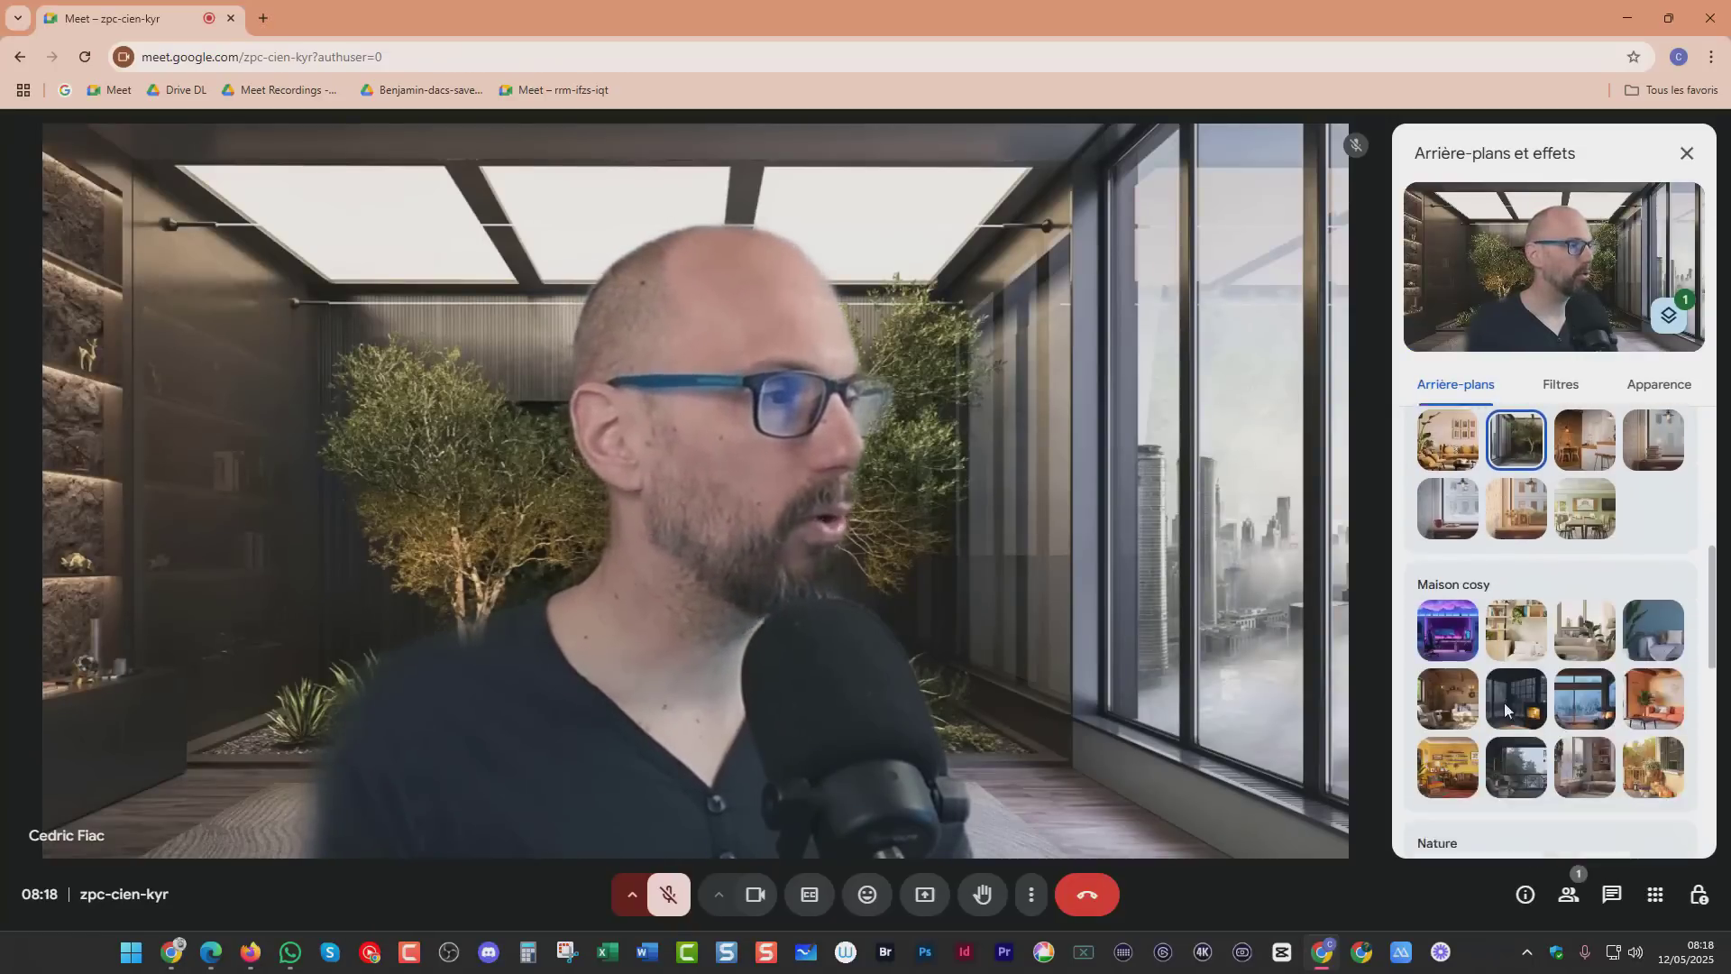
{"action": "scroll", "coordinate": [1502, 704], "scroll_direction": "up", "scroll_amount": 15}
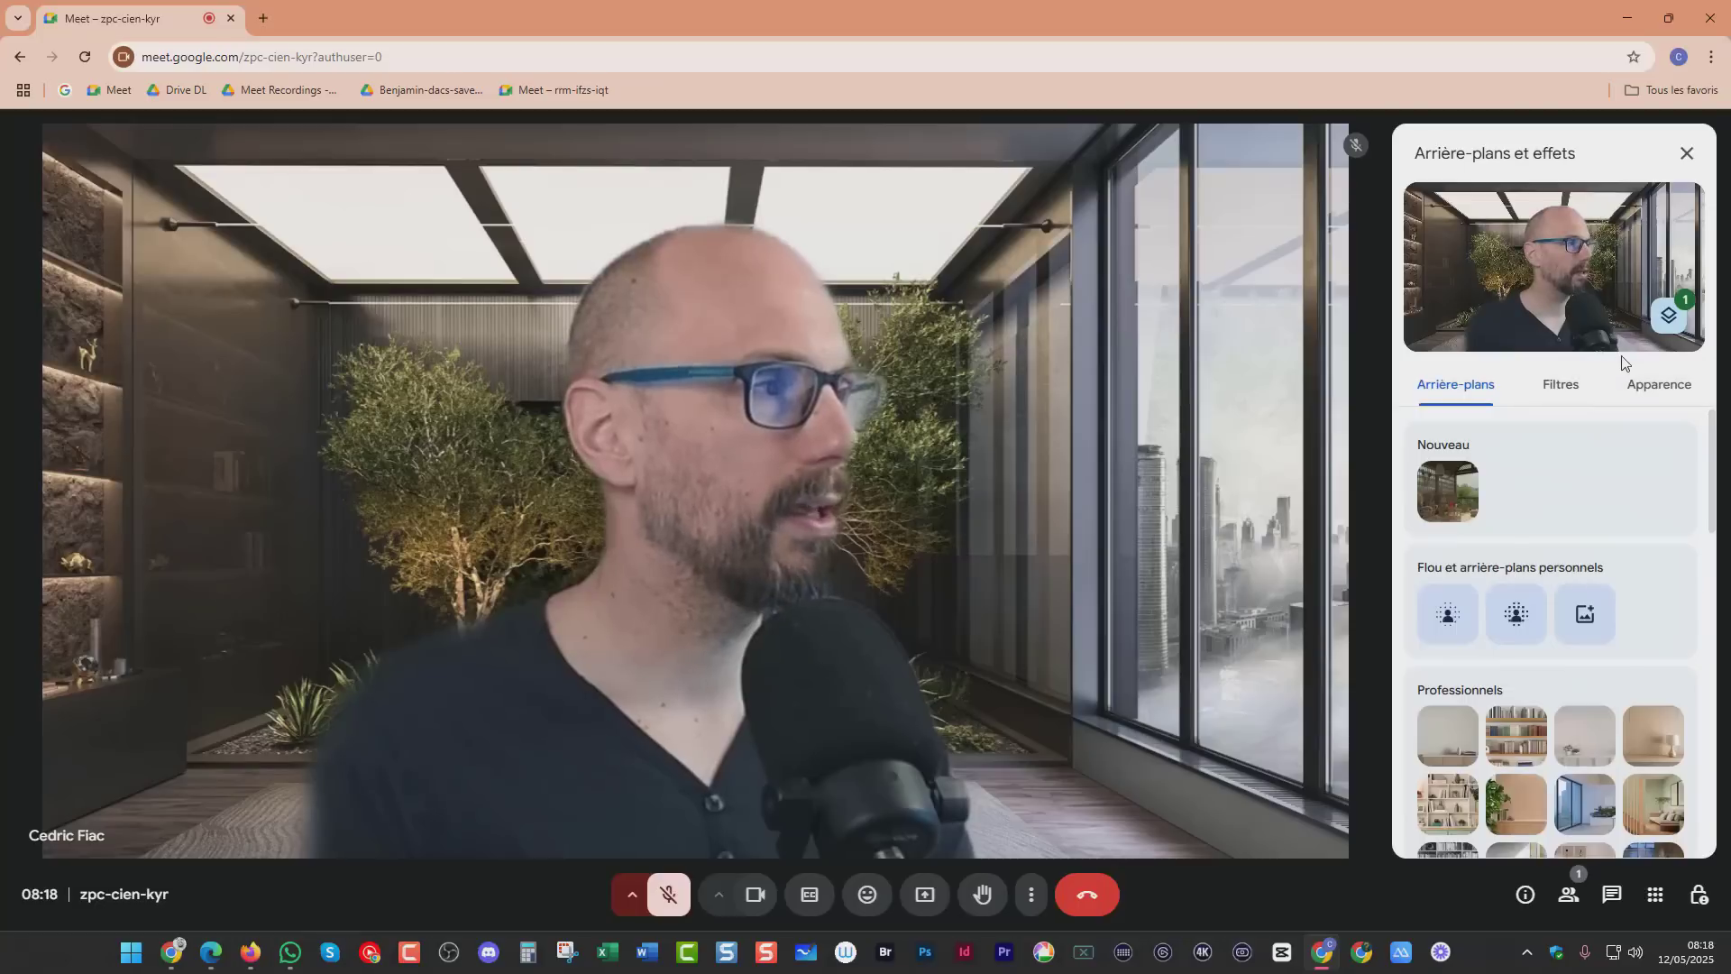
{"action": "left_click", "coordinate": [1664, 320]}
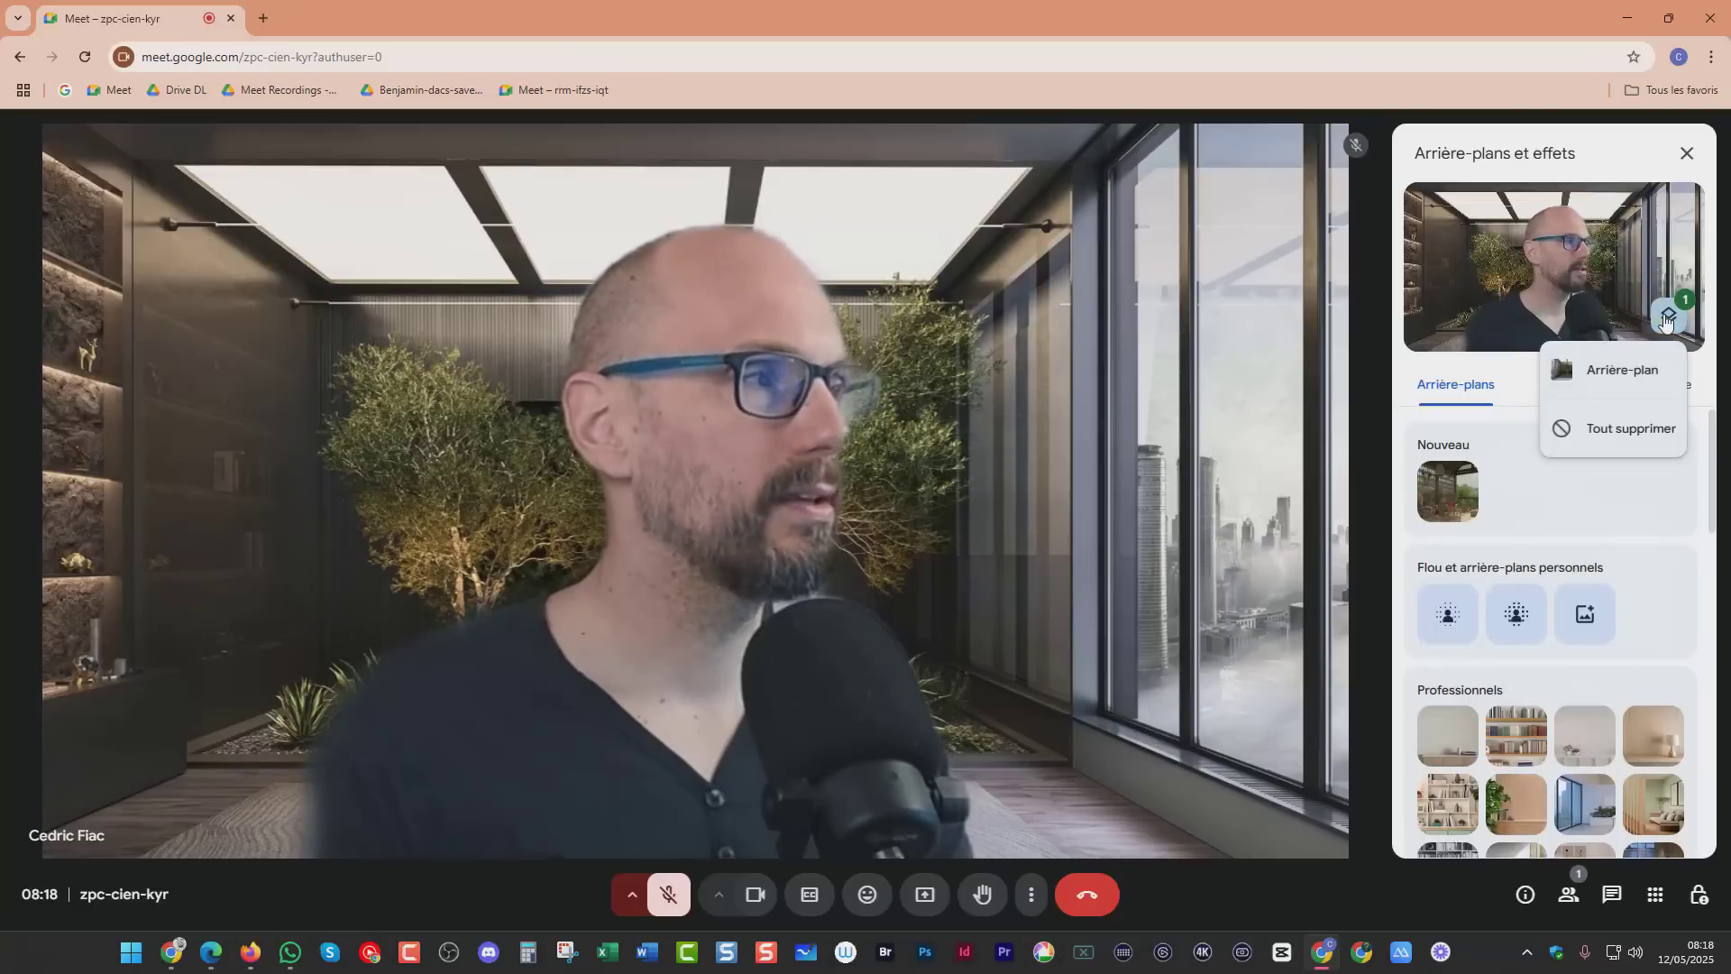
{"action": "left_click", "coordinate": [1612, 431]}
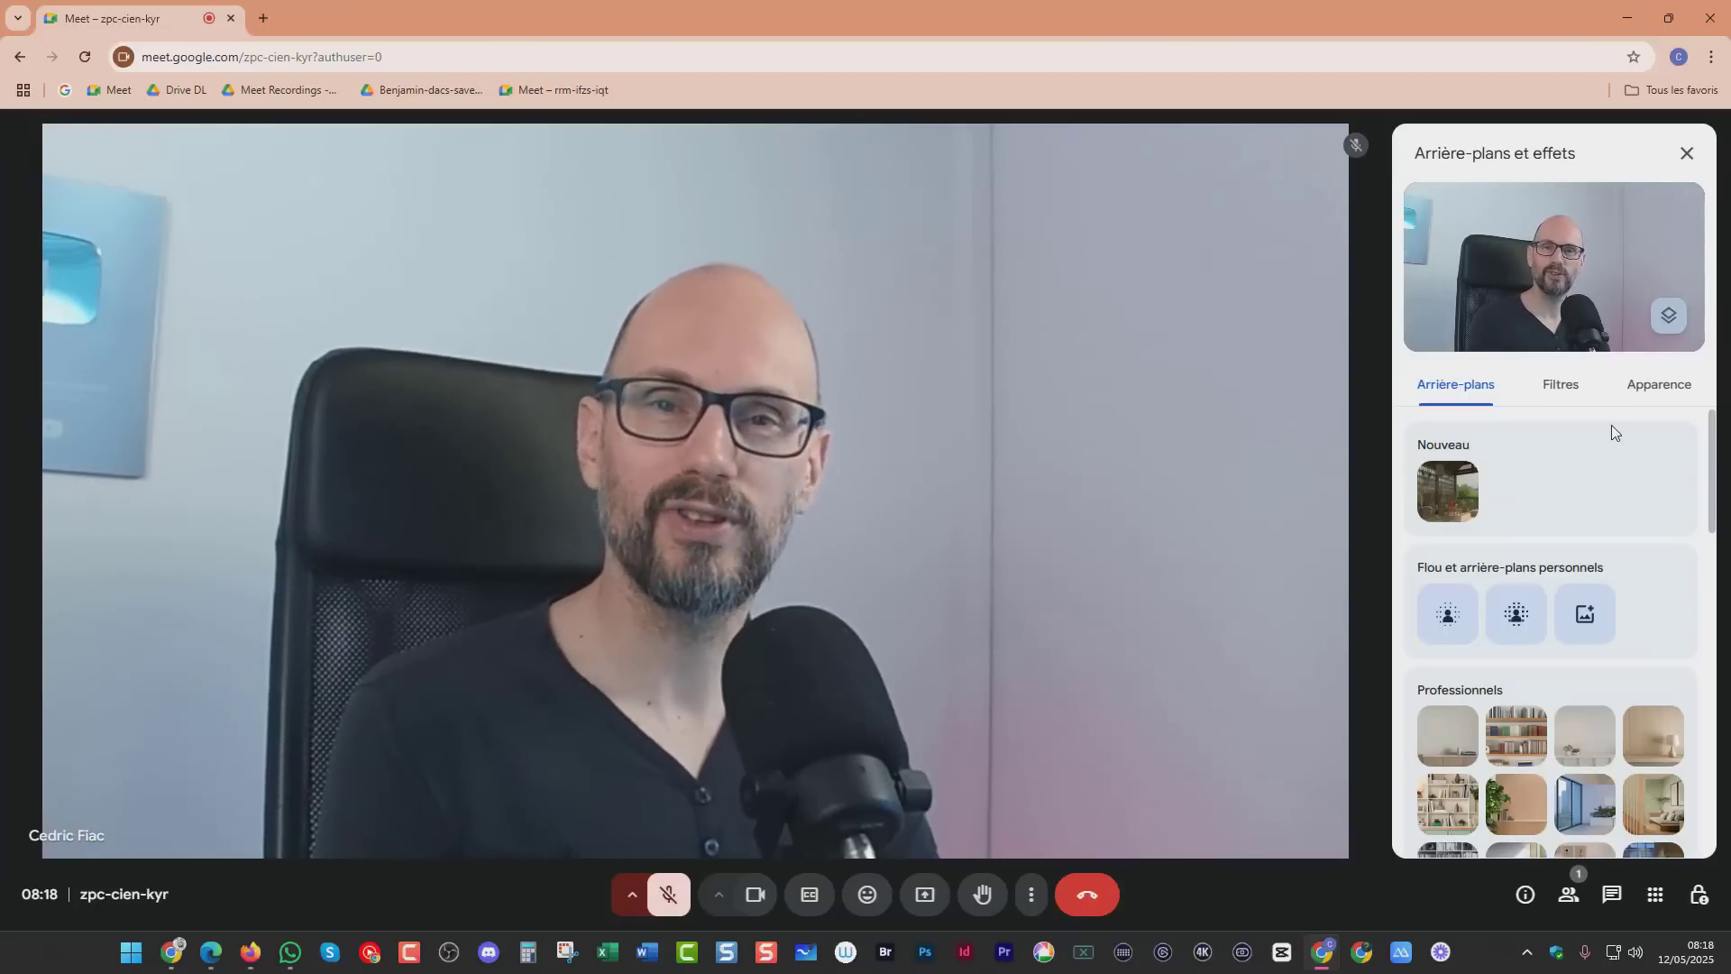
Apply the snowy wooden chalet background with the lit stove from the Stylisé category.
{"action": "scroll", "coordinate": [1497, 541], "scroll_direction": "down", "scroll_amount": 5}
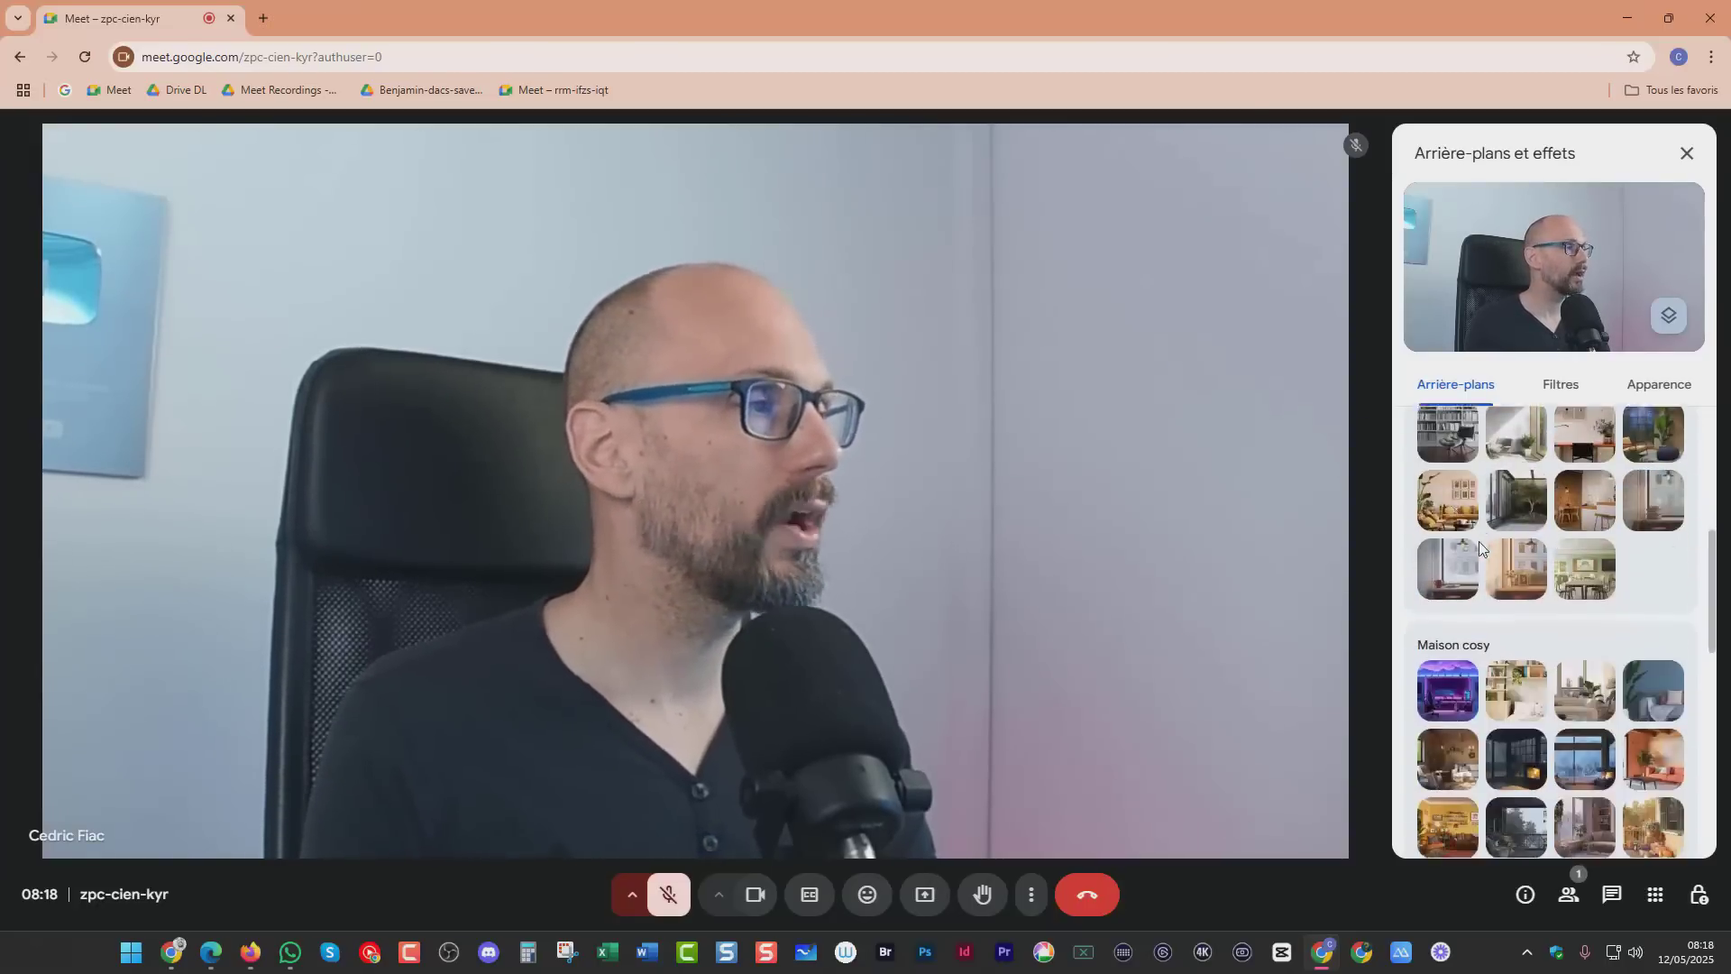
{"action": "scroll", "coordinate": [1478, 541], "scroll_direction": "down", "scroll_amount": 10}
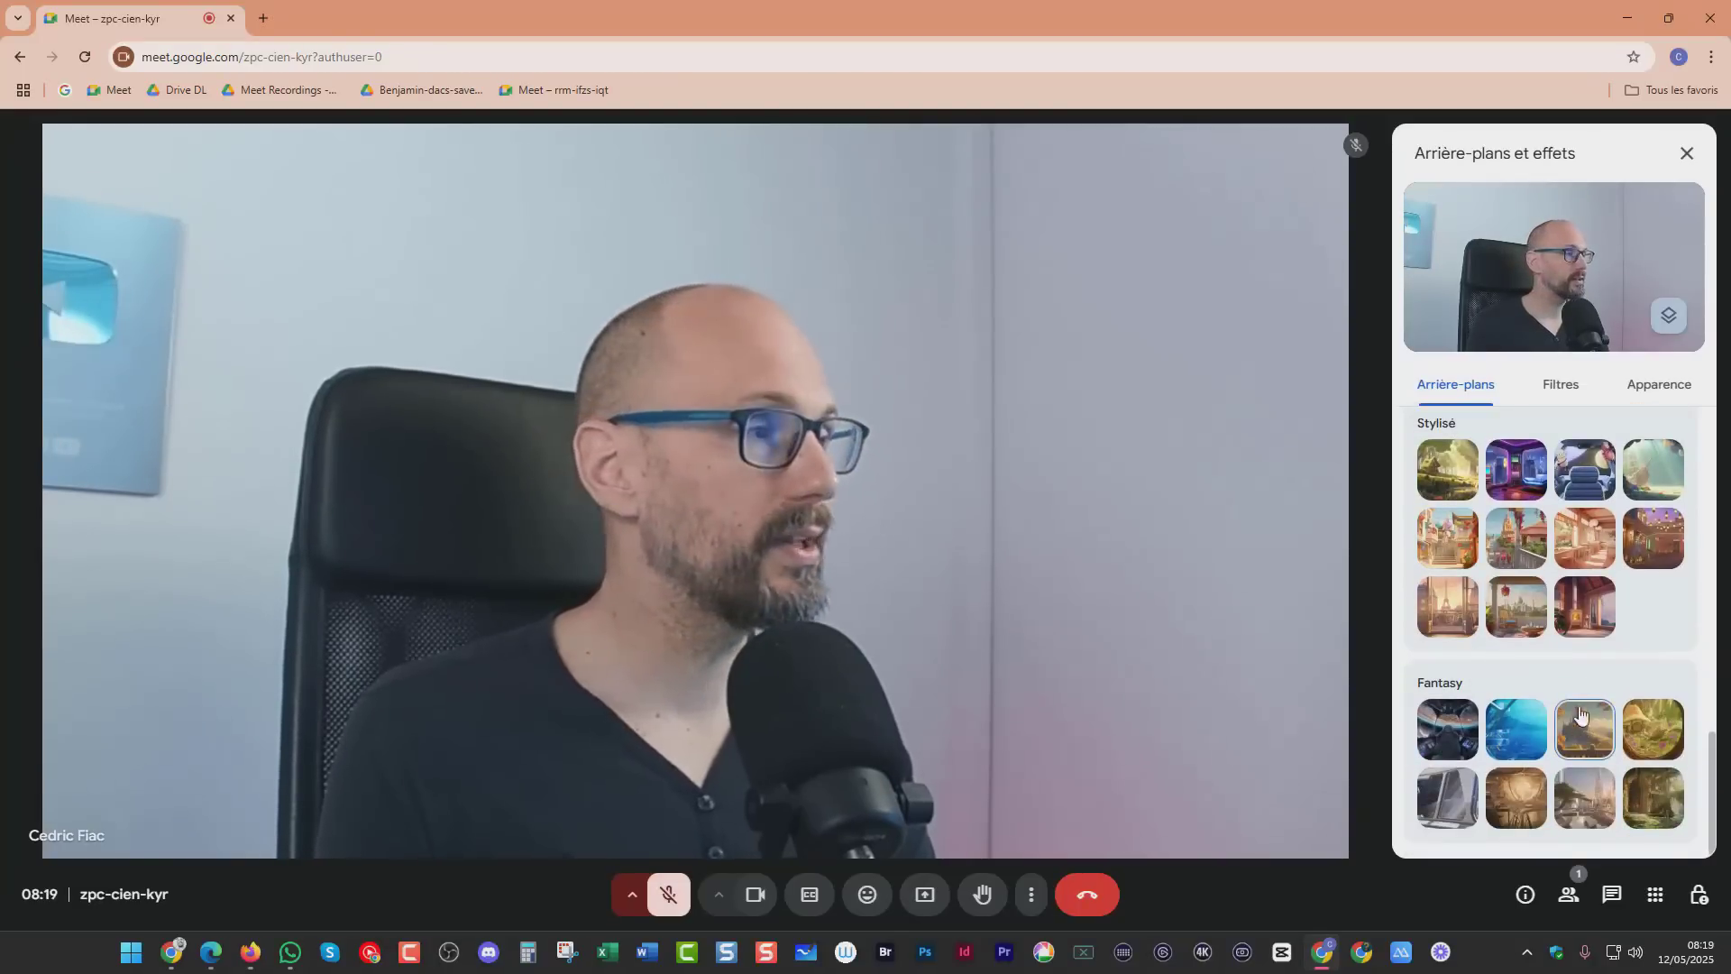
{"action": "left_click", "coordinate": [1587, 621]}
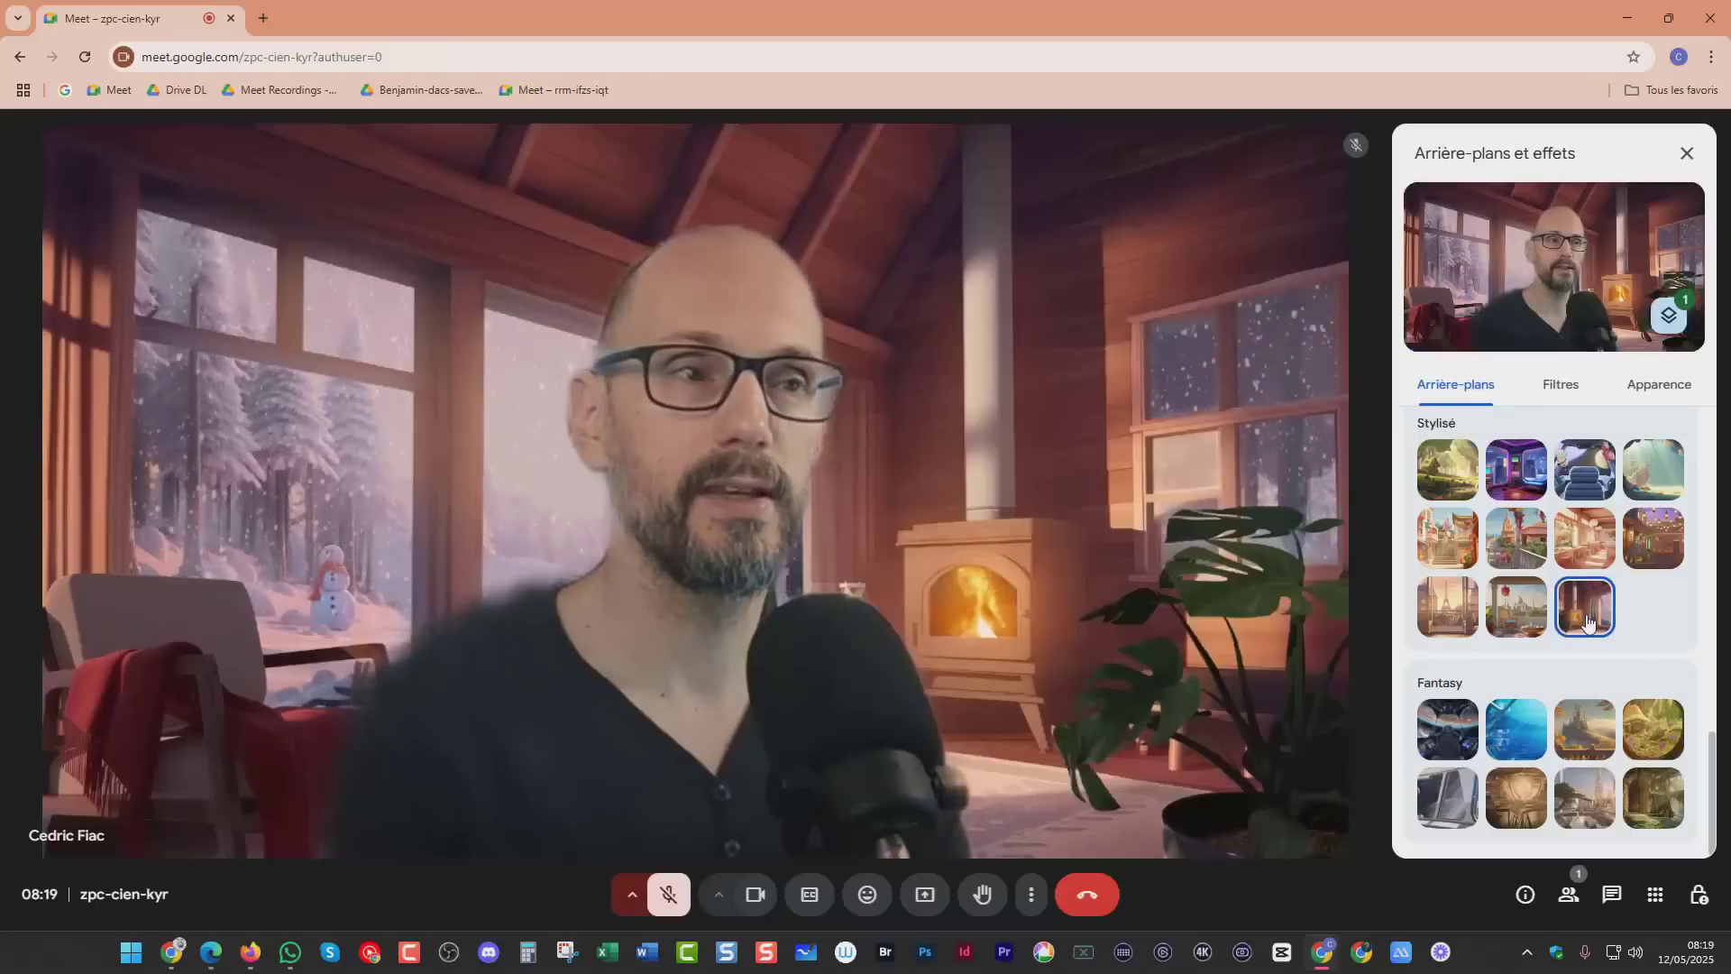
Replace the background image with the slight blur and switch to the strong background blur.
{"action": "scroll", "coordinate": [1578, 622], "scroll_direction": "up", "scroll_amount": 1}
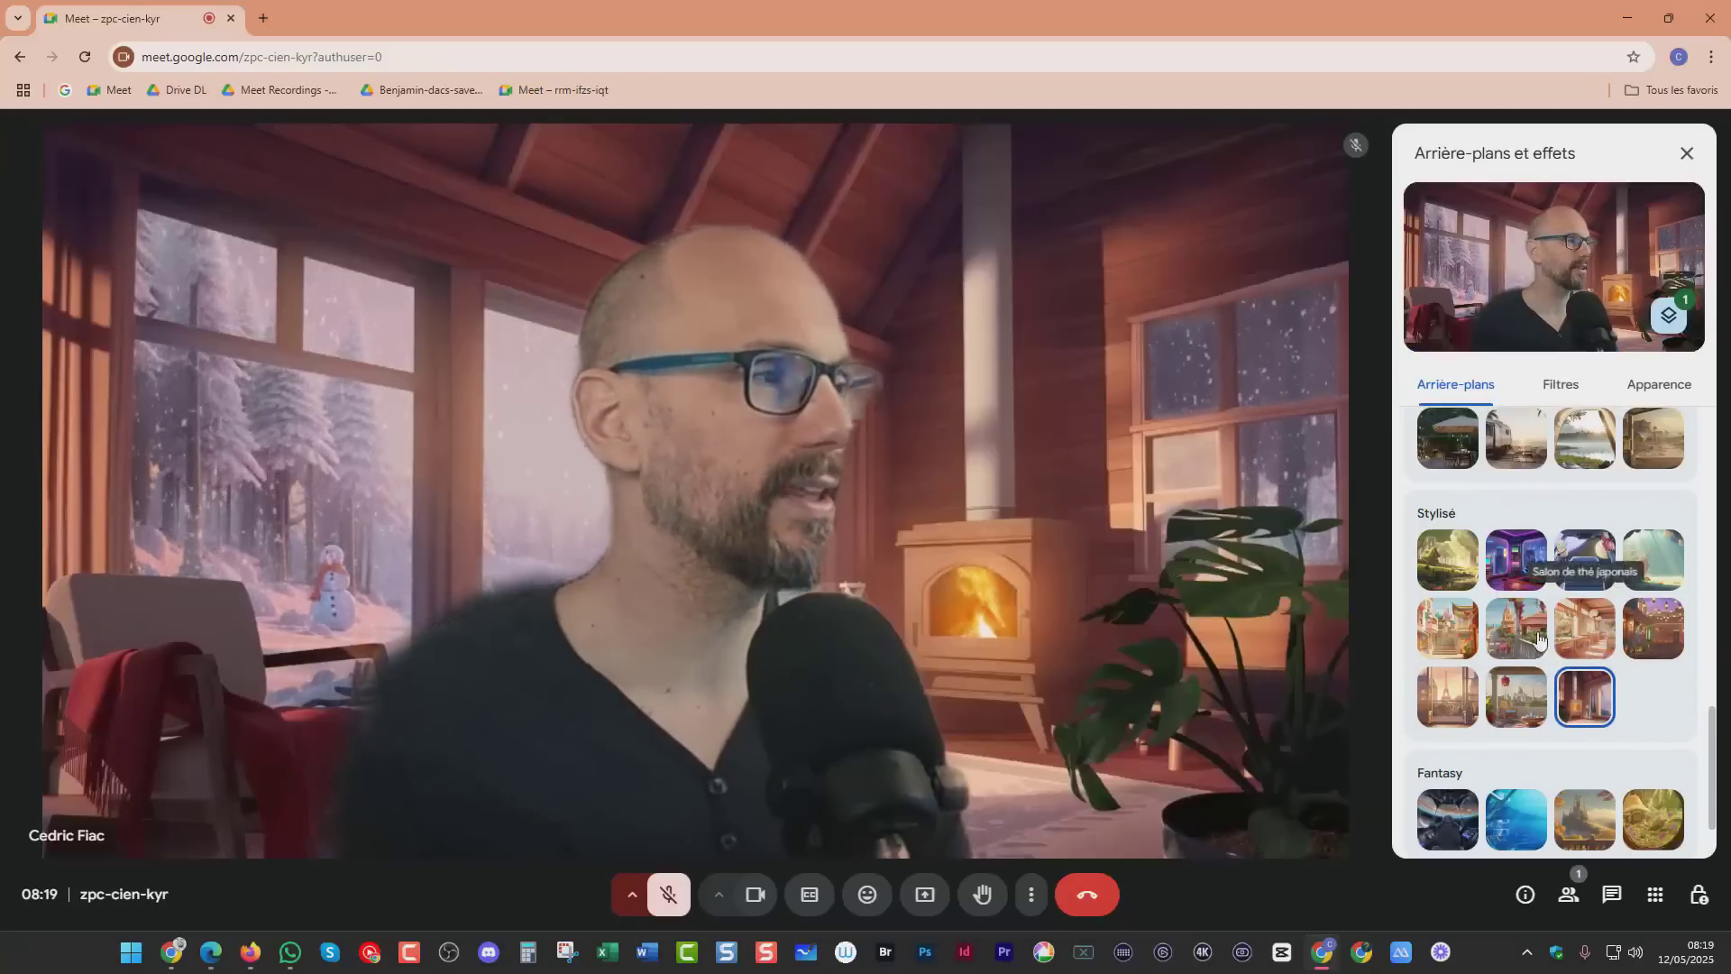
{"action": "scroll", "coordinate": [1502, 721], "scroll_direction": "up", "scroll_amount": 1}
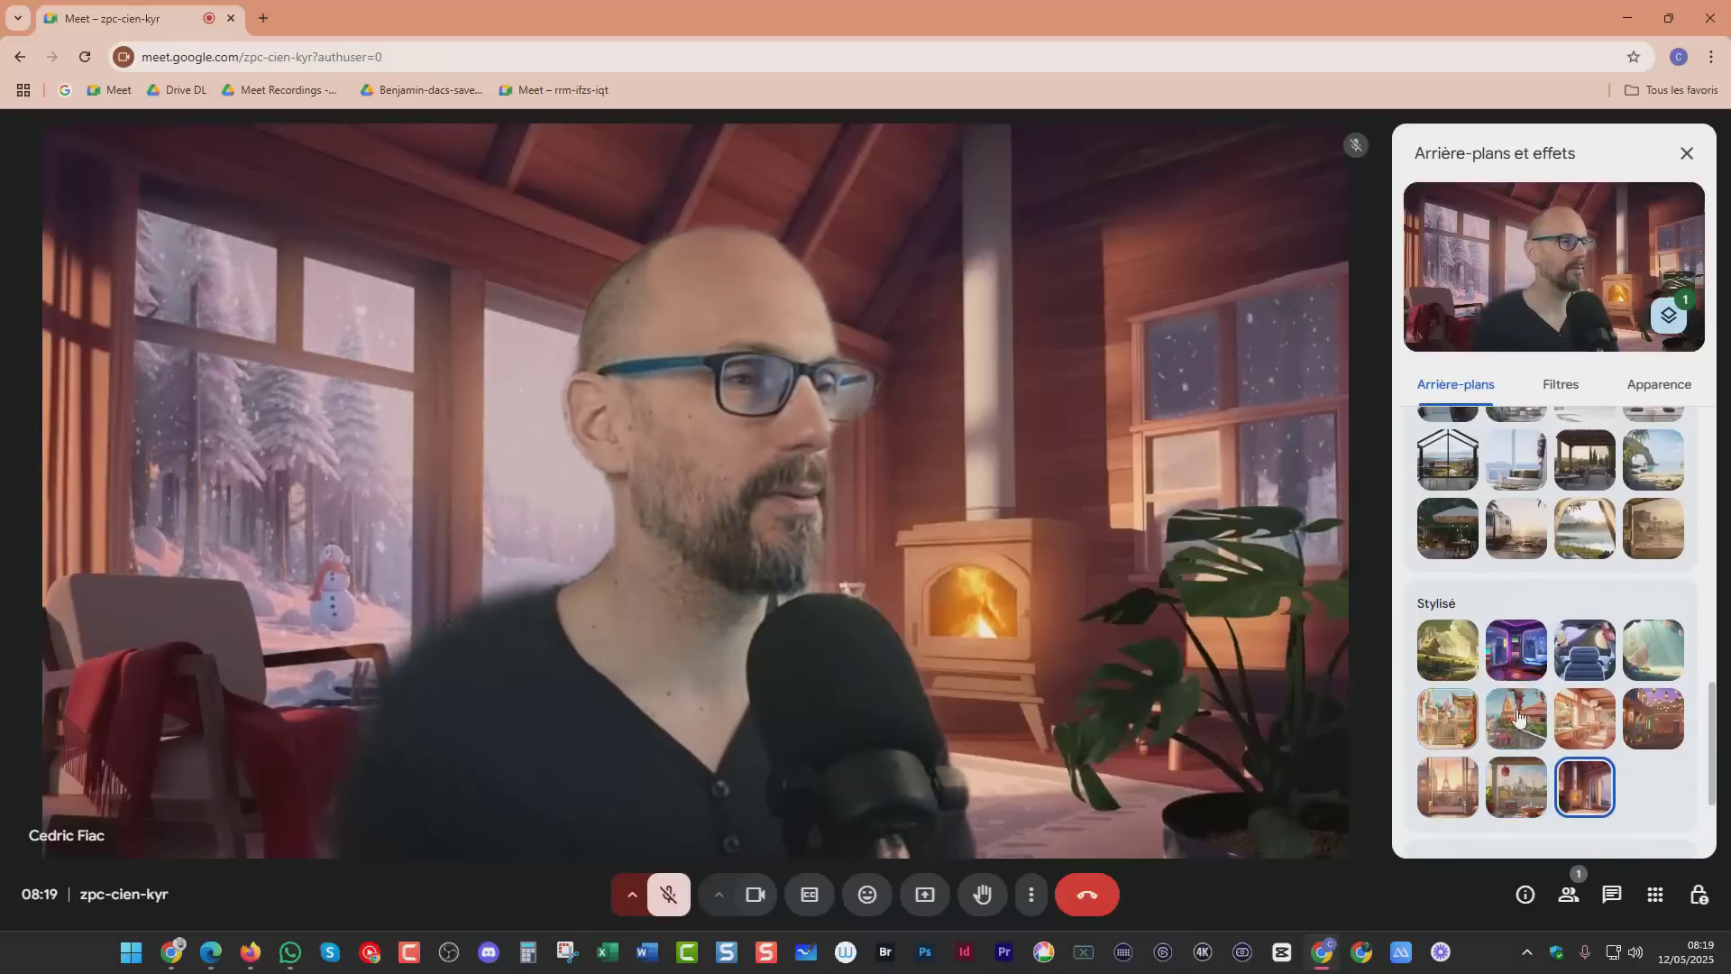
{"action": "scroll", "coordinate": [1529, 724], "scroll_direction": "up", "scroll_amount": 10}
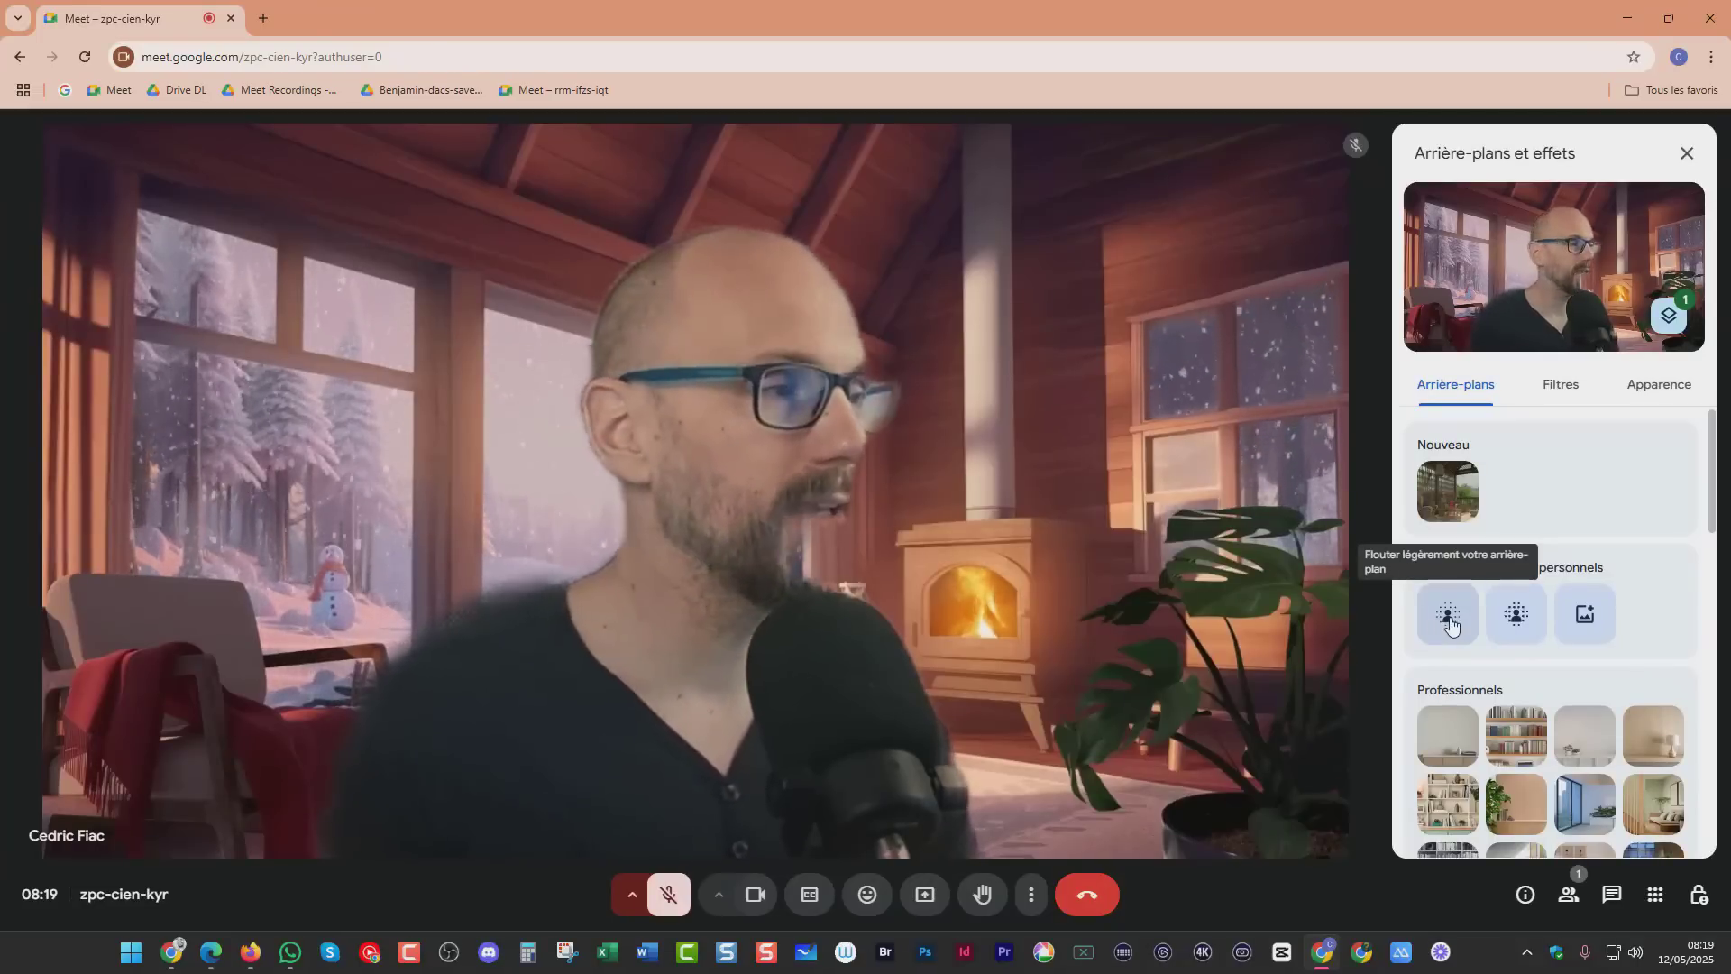
{"action": "left_click", "coordinate": [1448, 624]}
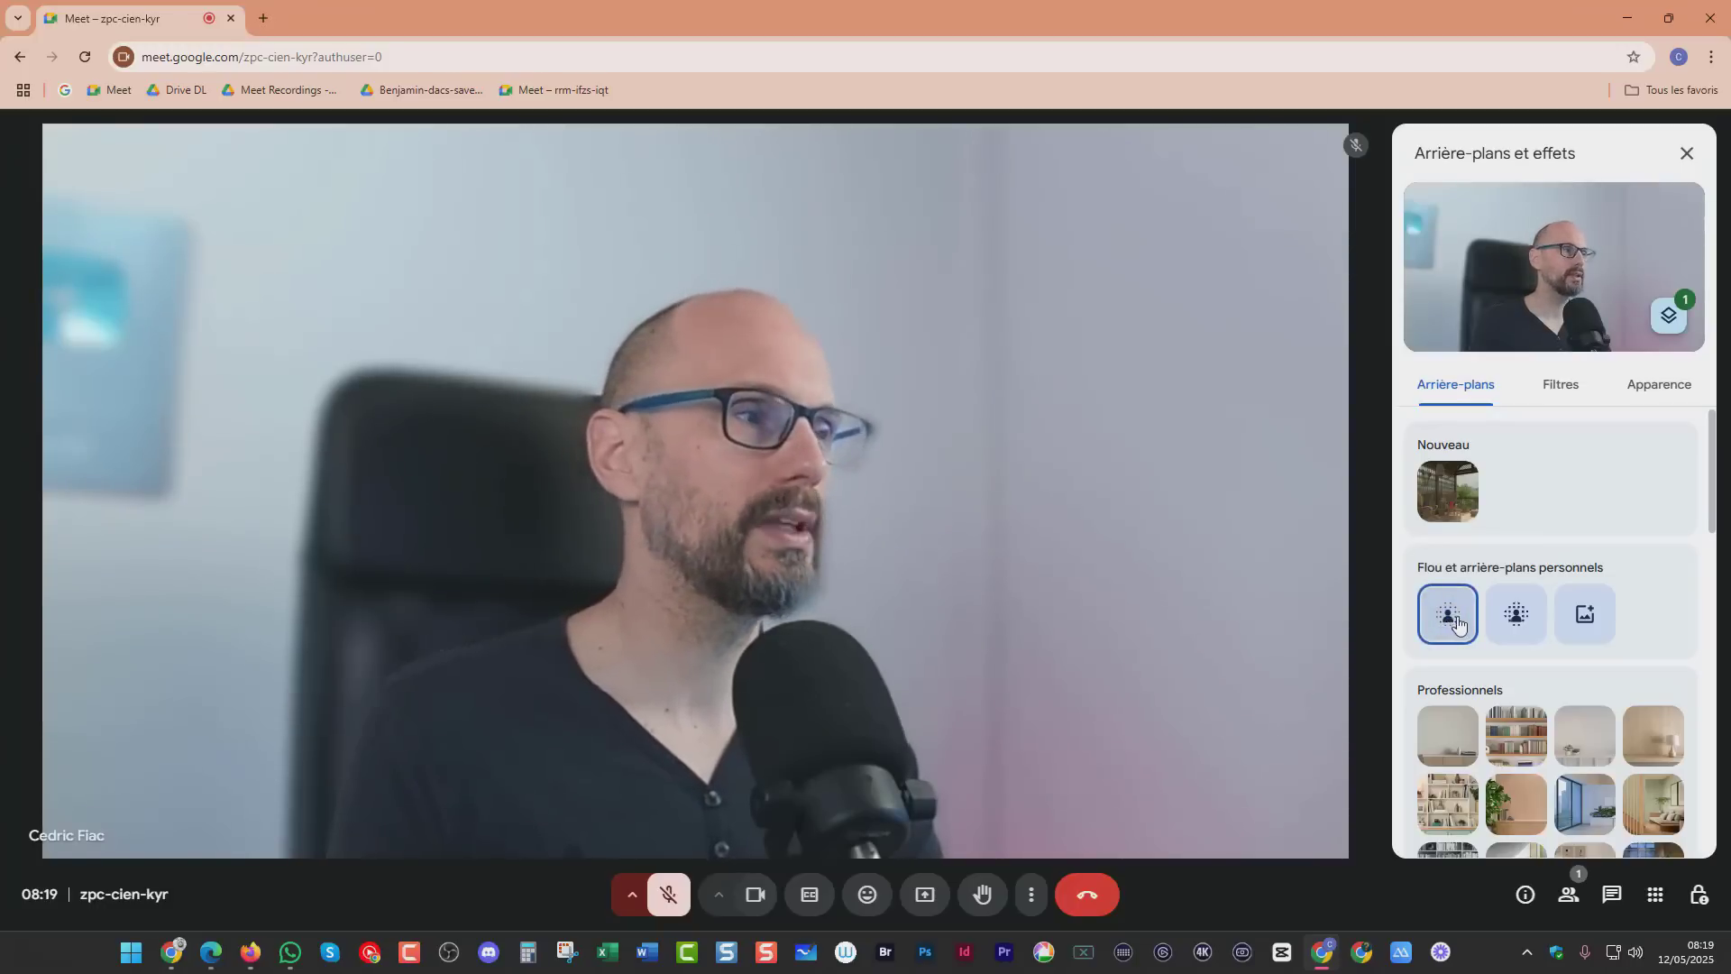
{"action": "left_click", "coordinate": [1520, 620]}
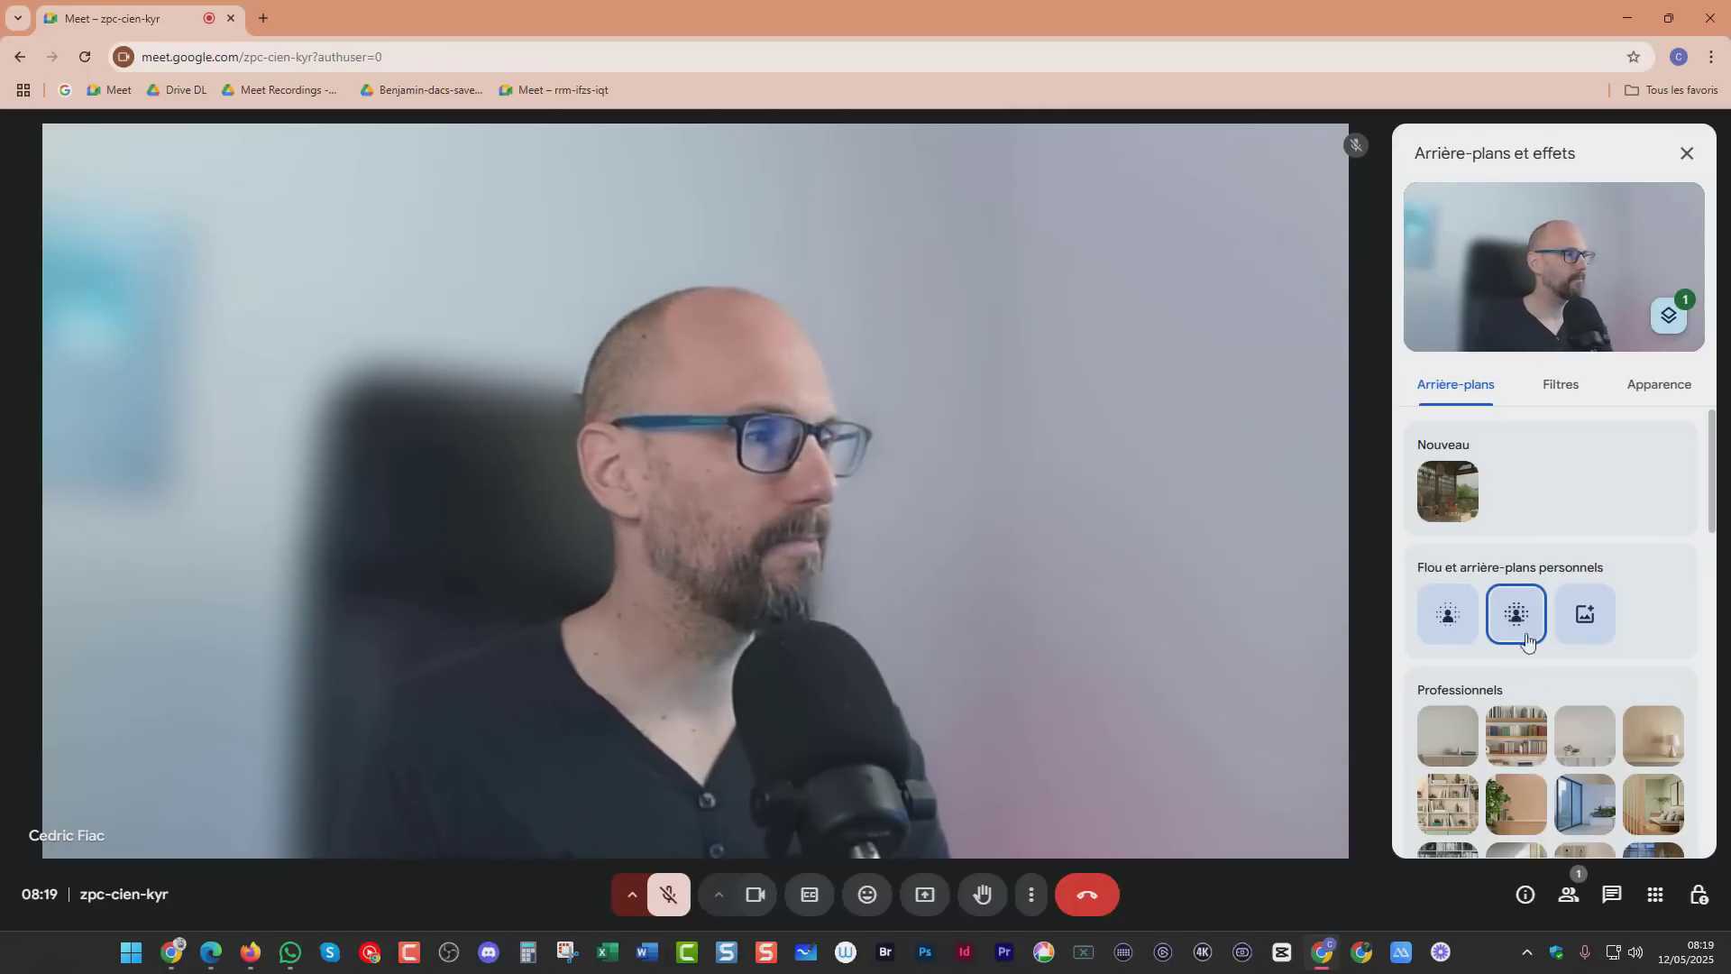
Open the file chooser for a personal background image, cancel it, and look through the background categories again.
{"action": "left_click", "coordinate": [1583, 613]}
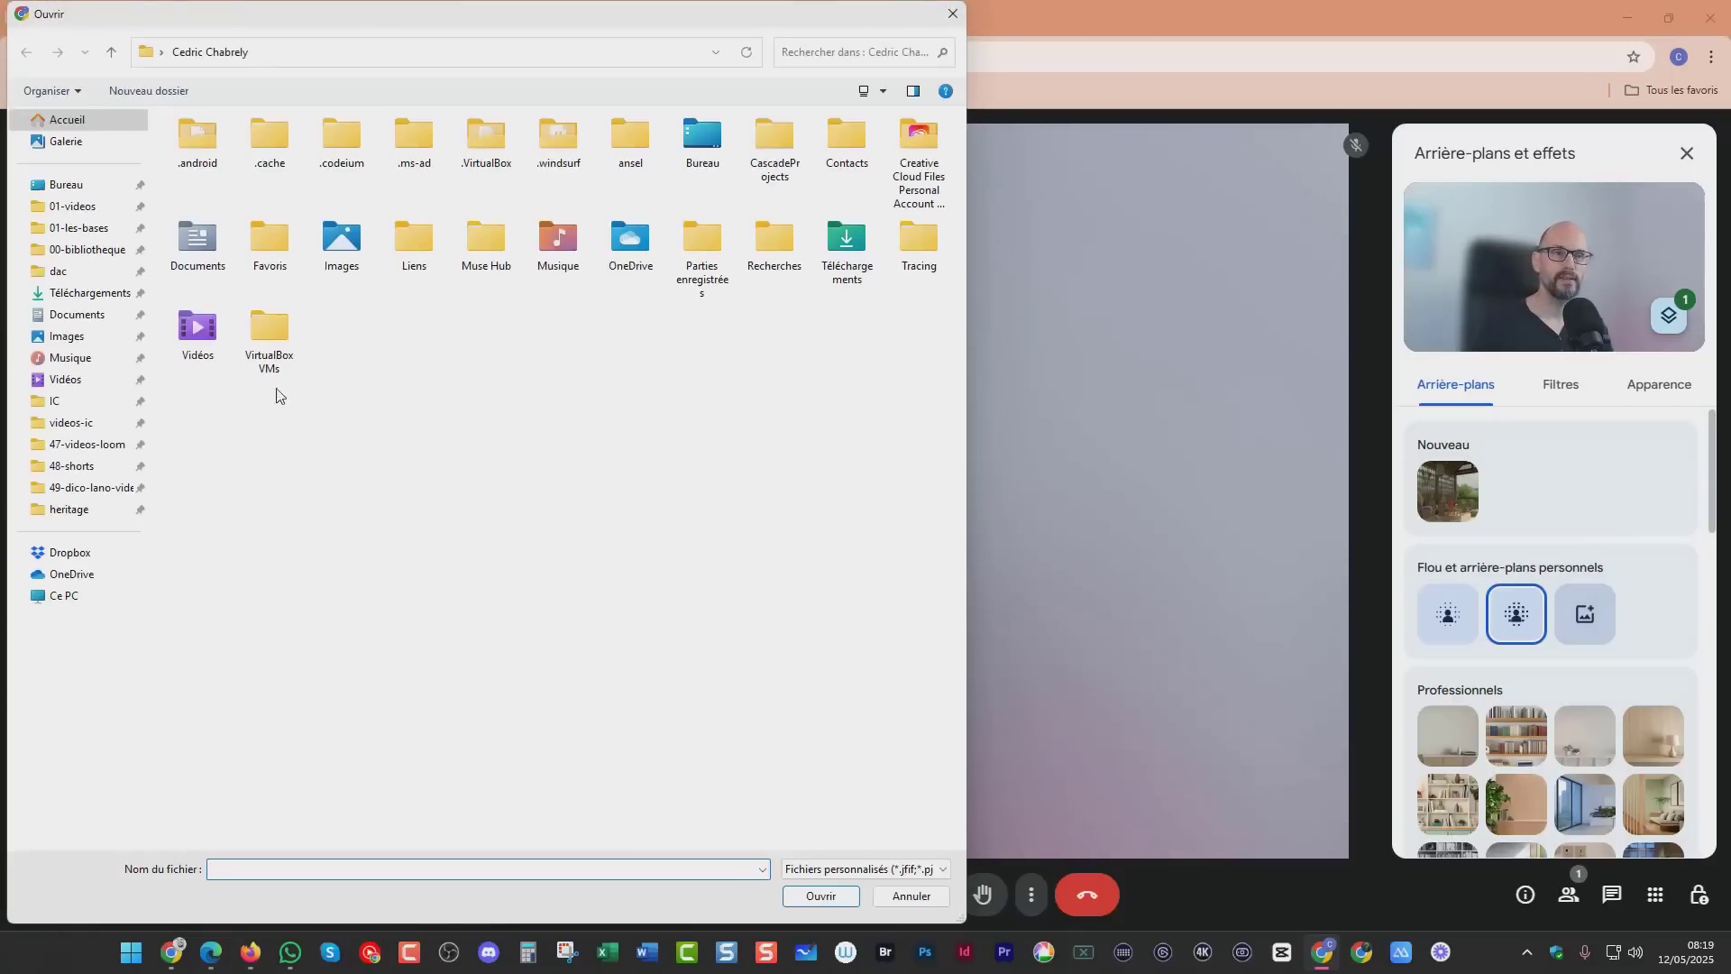
{"action": "left_click", "coordinate": [896, 904]}
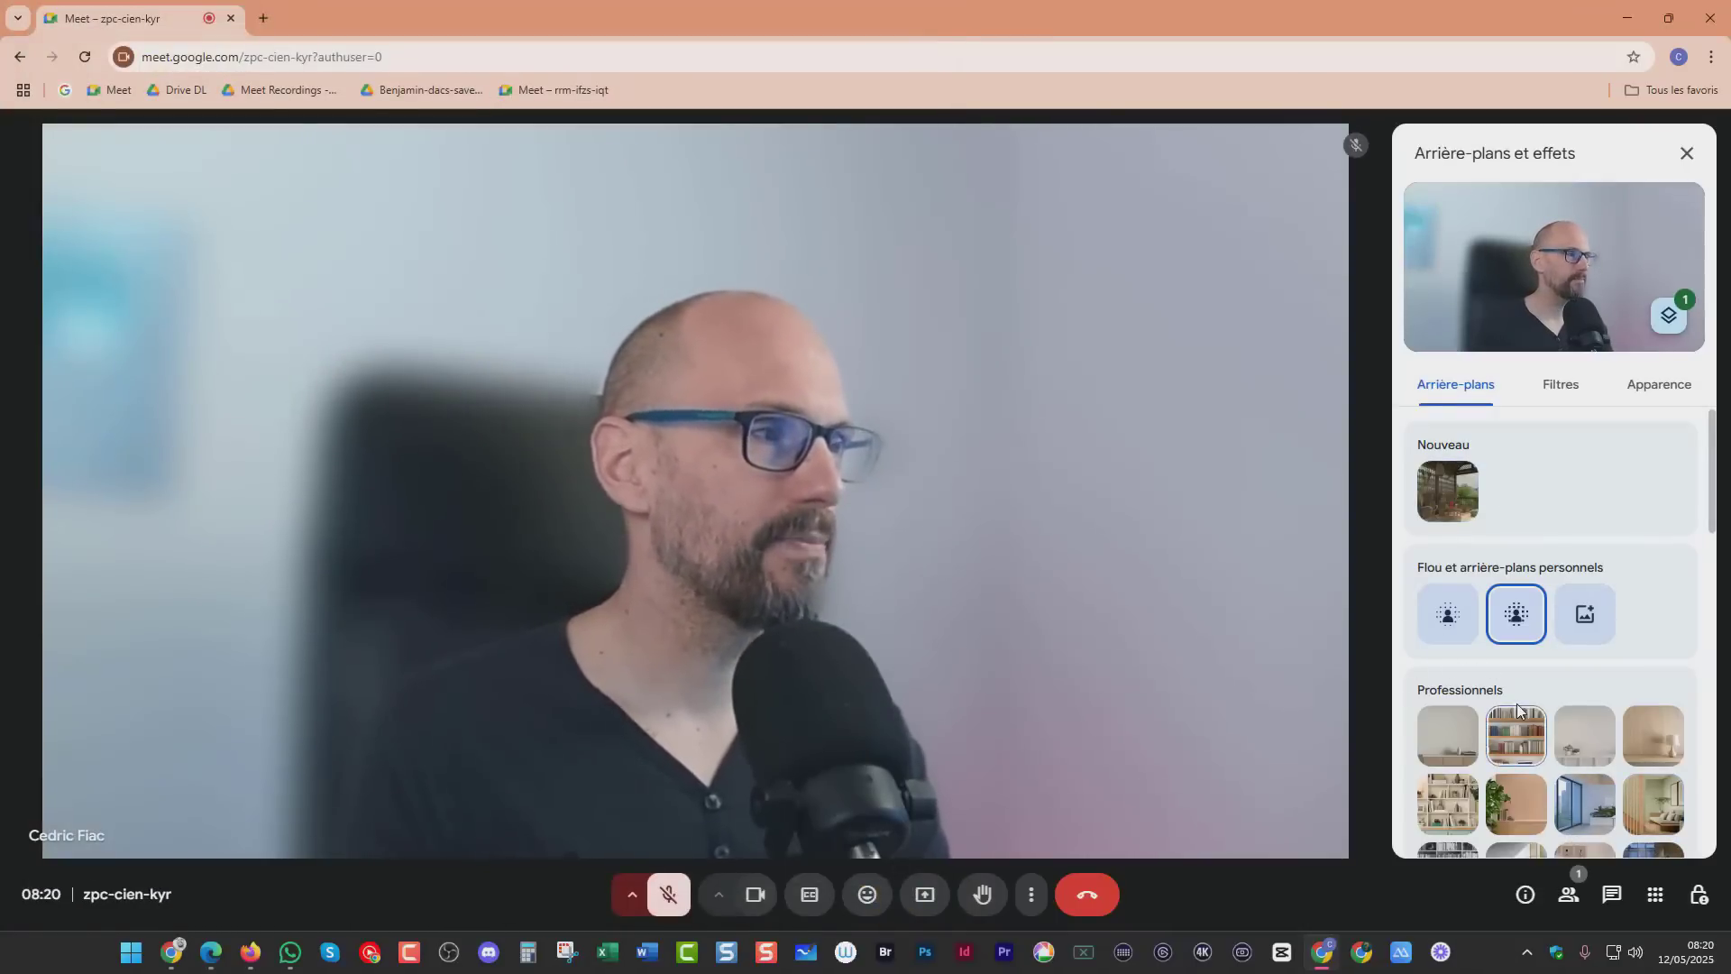
{"action": "scroll", "coordinate": [1488, 659], "scroll_direction": "down", "scroll_amount": 4}
{"action": "scroll", "coordinate": [1490, 659], "scroll_direction": "down", "scroll_amount": 8}
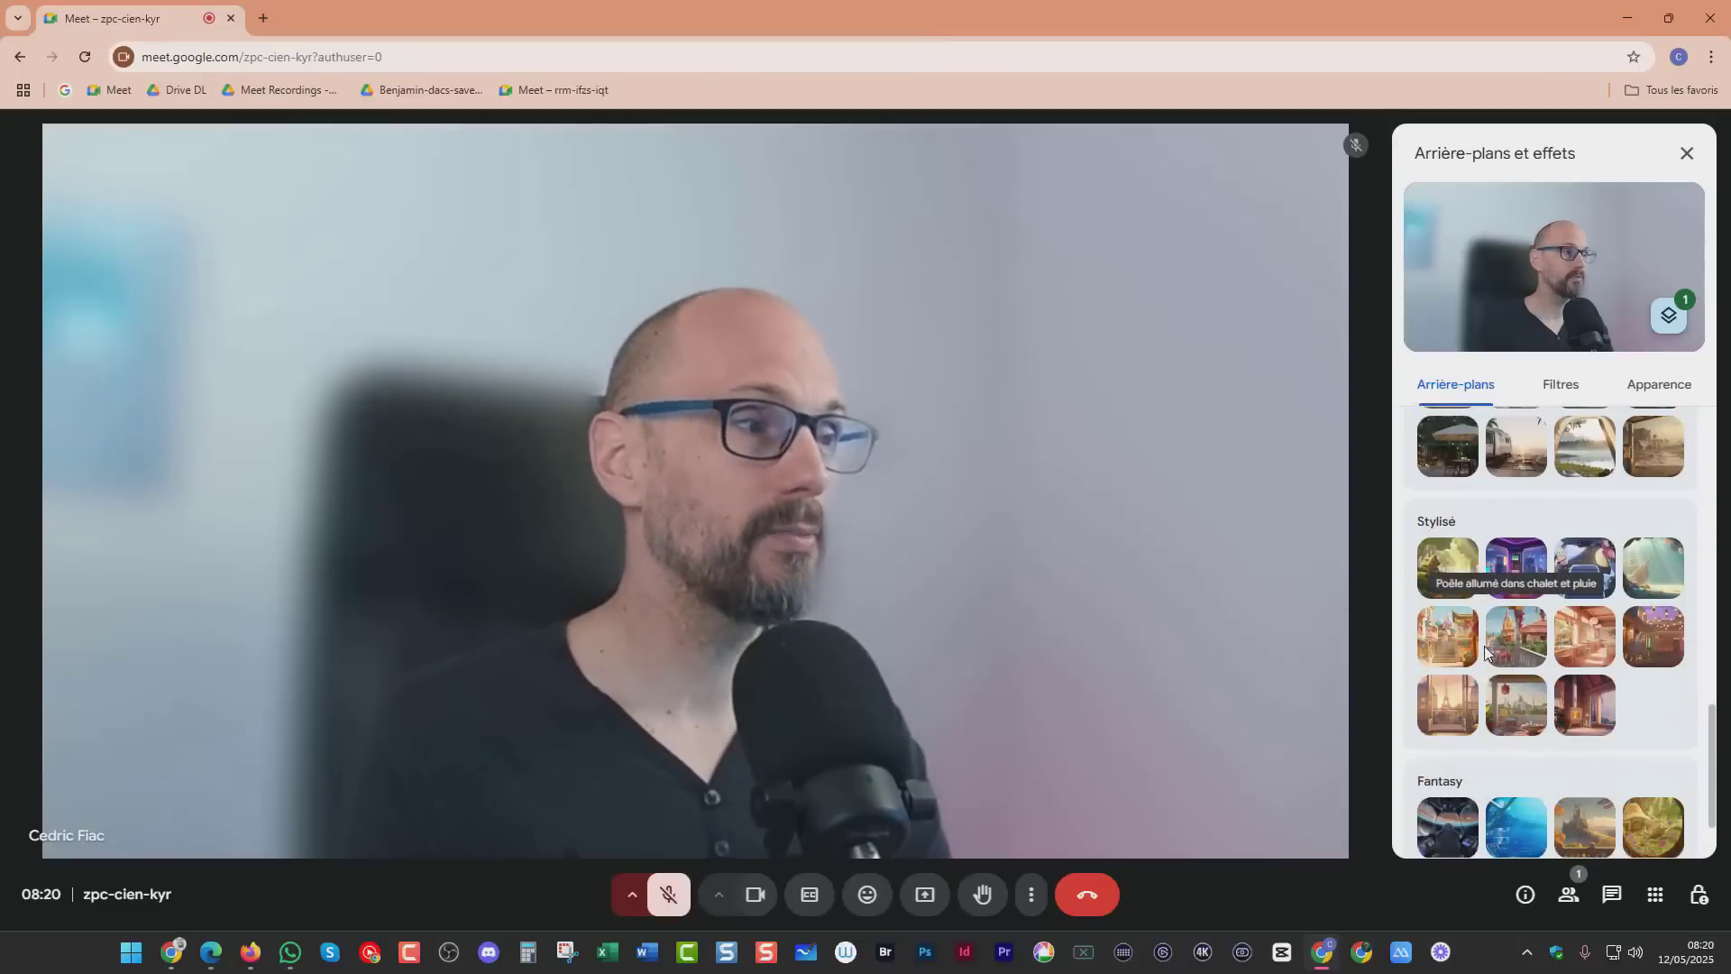
{"action": "scroll", "coordinate": [1491, 668], "scroll_direction": "up", "scroll_amount": 8}
{"action": "scroll", "coordinate": [1490, 664], "scroll_direction": "up", "scroll_amount": 4}
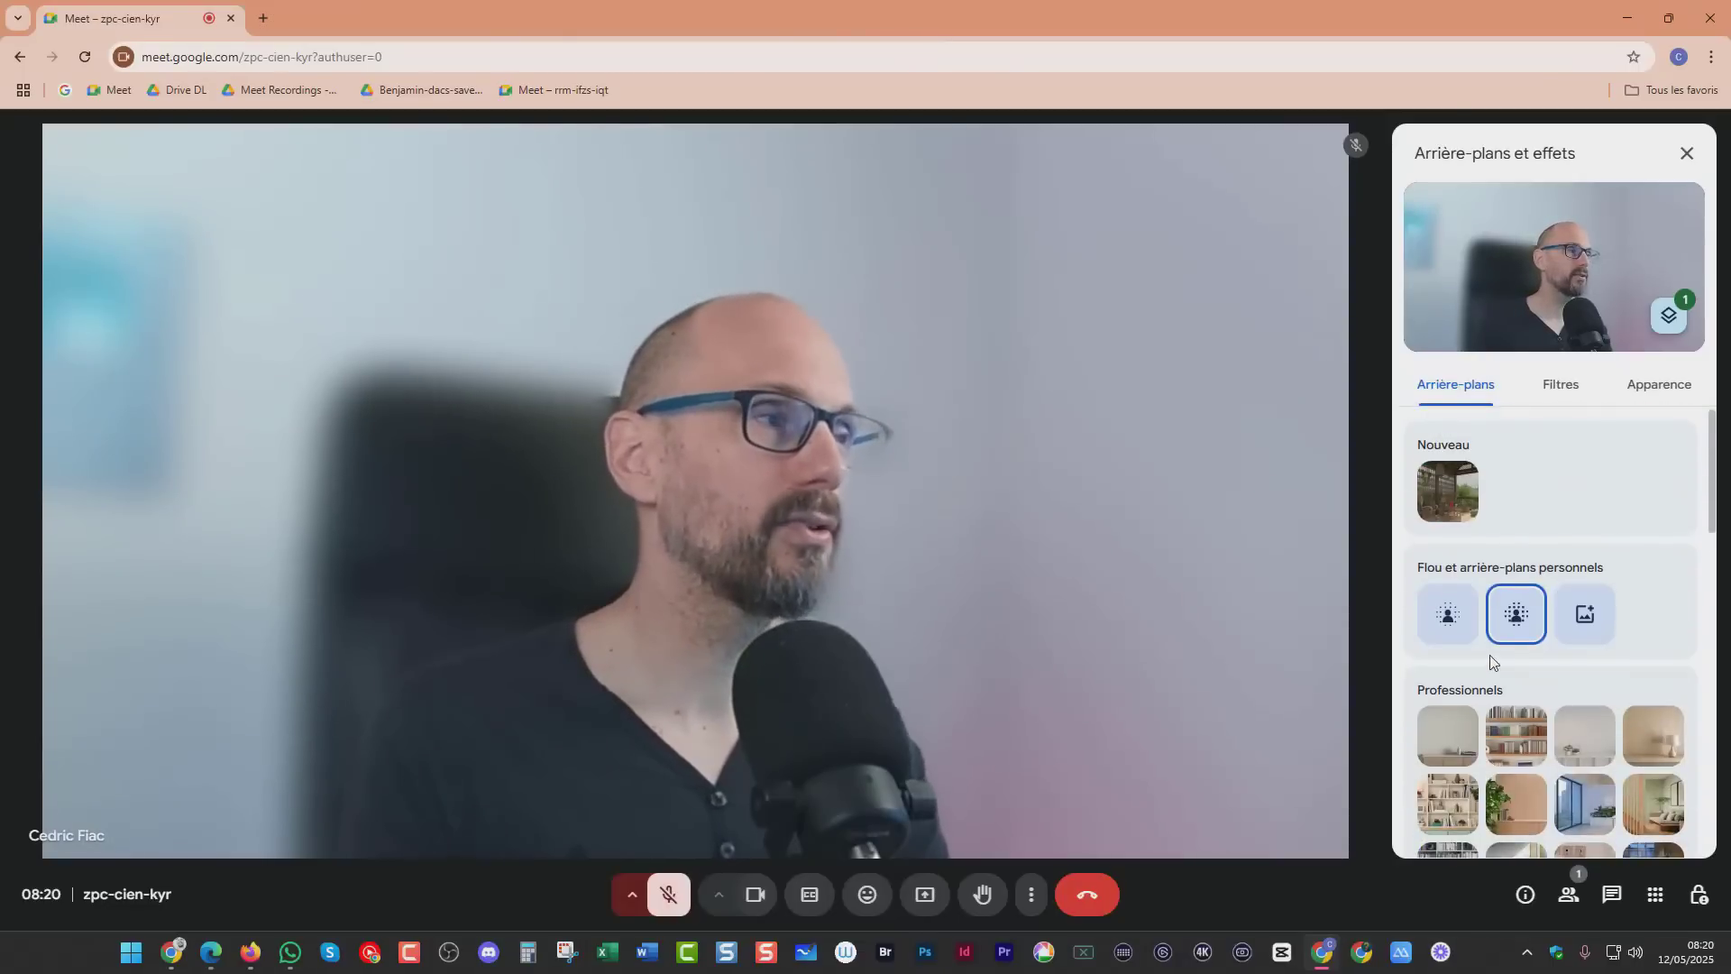
Show the Filtres category and remove the active background effect from the video.
{"action": "left_click", "coordinate": [1558, 388]}
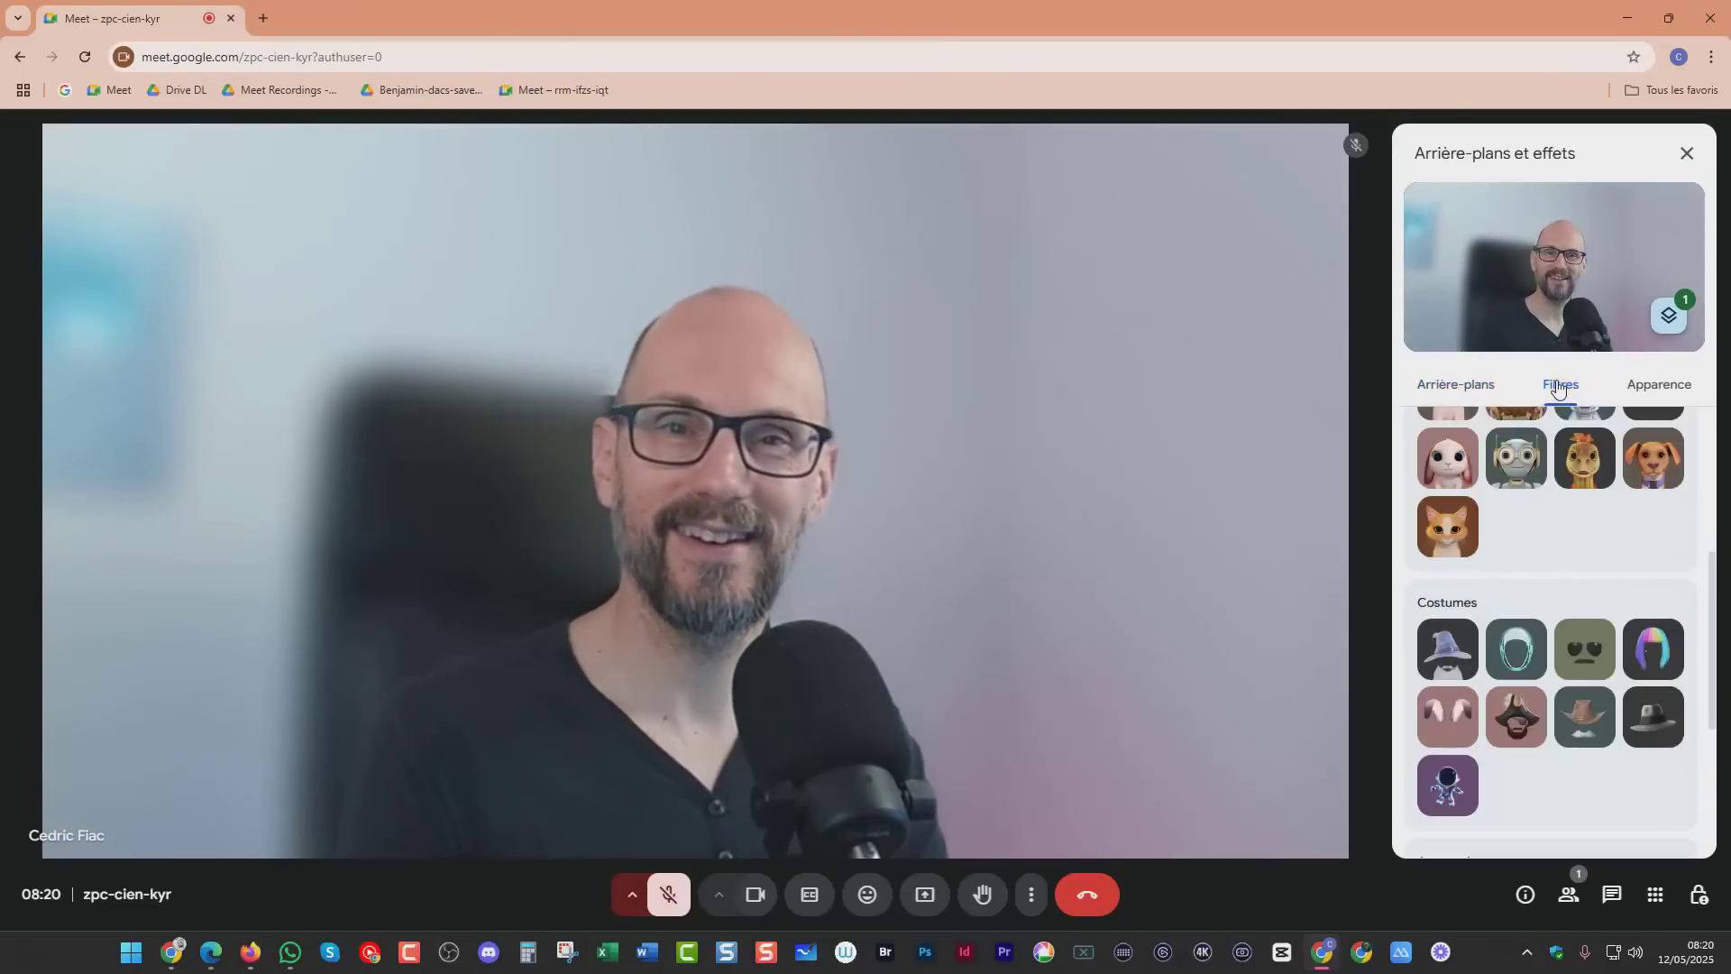
{"action": "left_click", "coordinate": [1670, 320]}
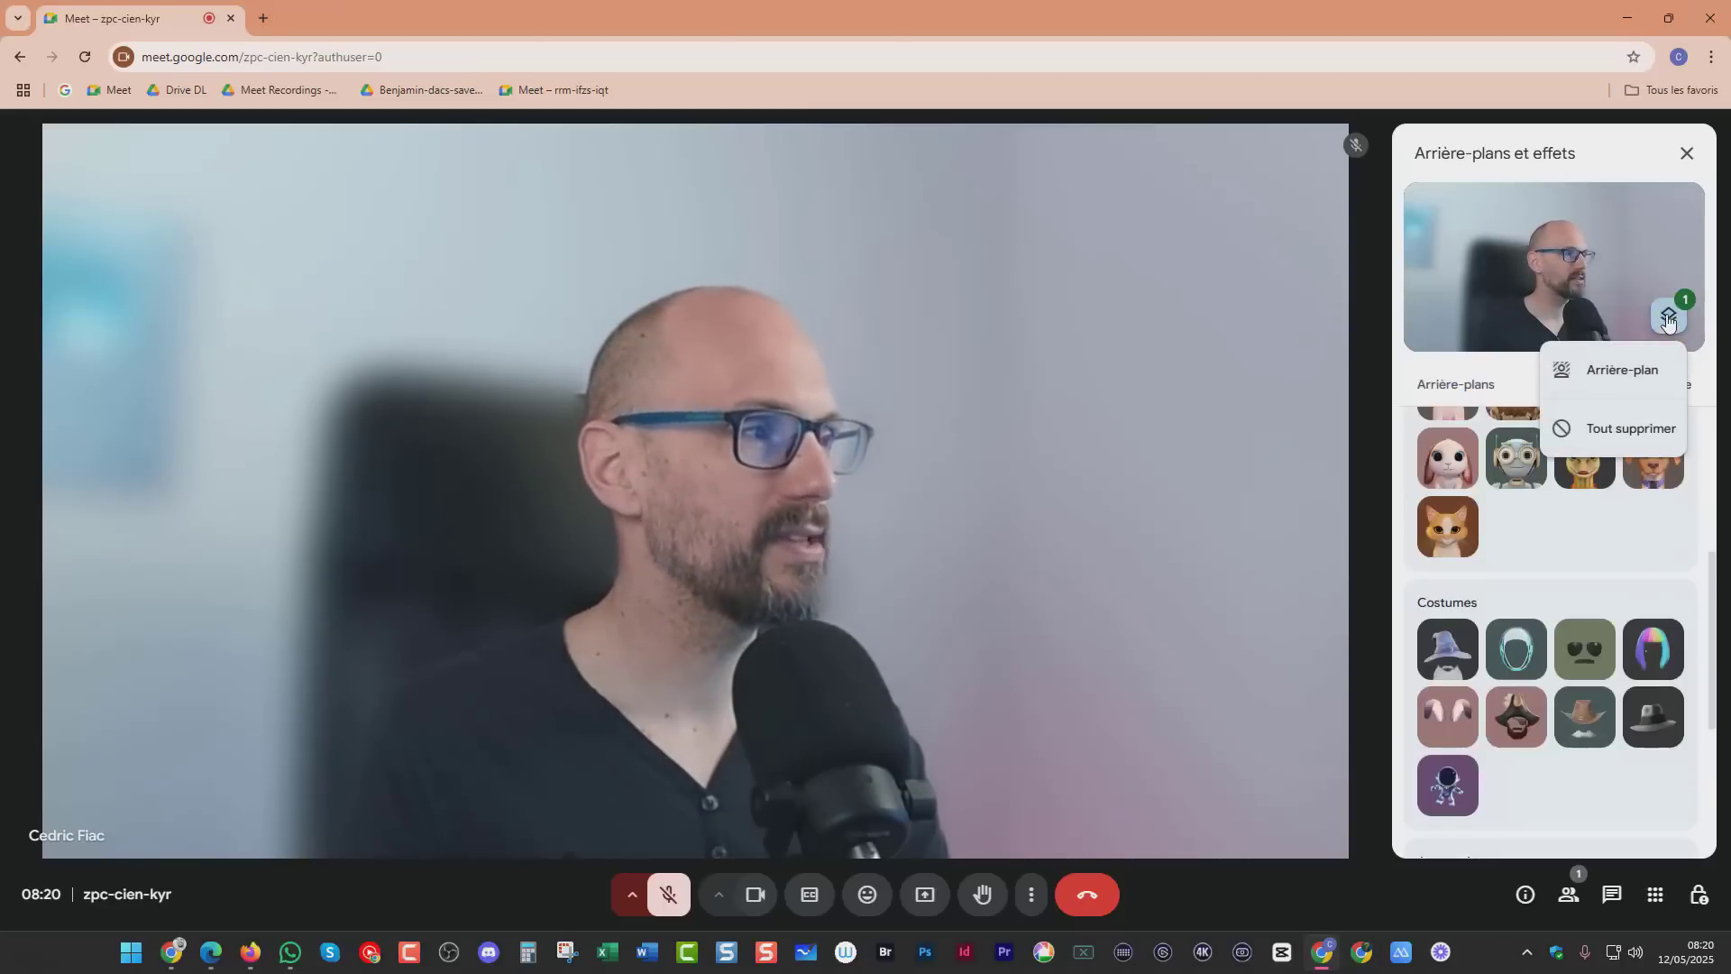
{"action": "left_click", "coordinate": [1560, 374]}
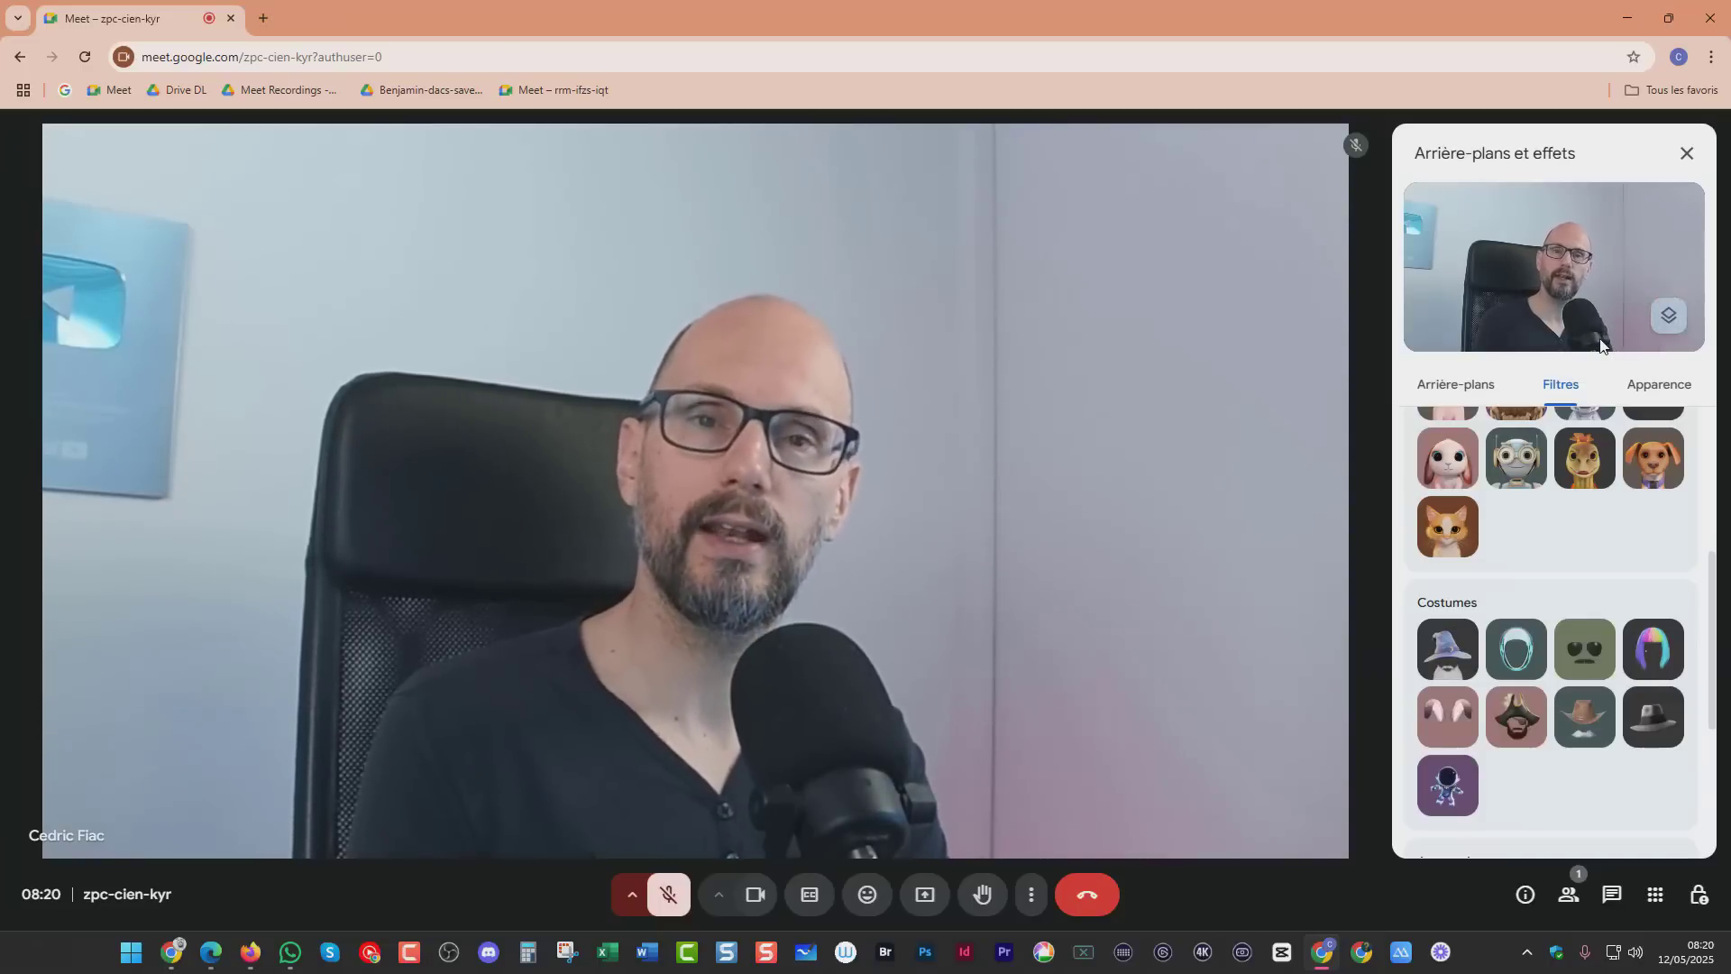
Apply the Béret et lunettes filter from the Accessoires category and replace it with the sun hat and sunglasses filter.
{"action": "scroll", "coordinate": [1558, 556], "scroll_direction": "up", "scroll_amount": 4}
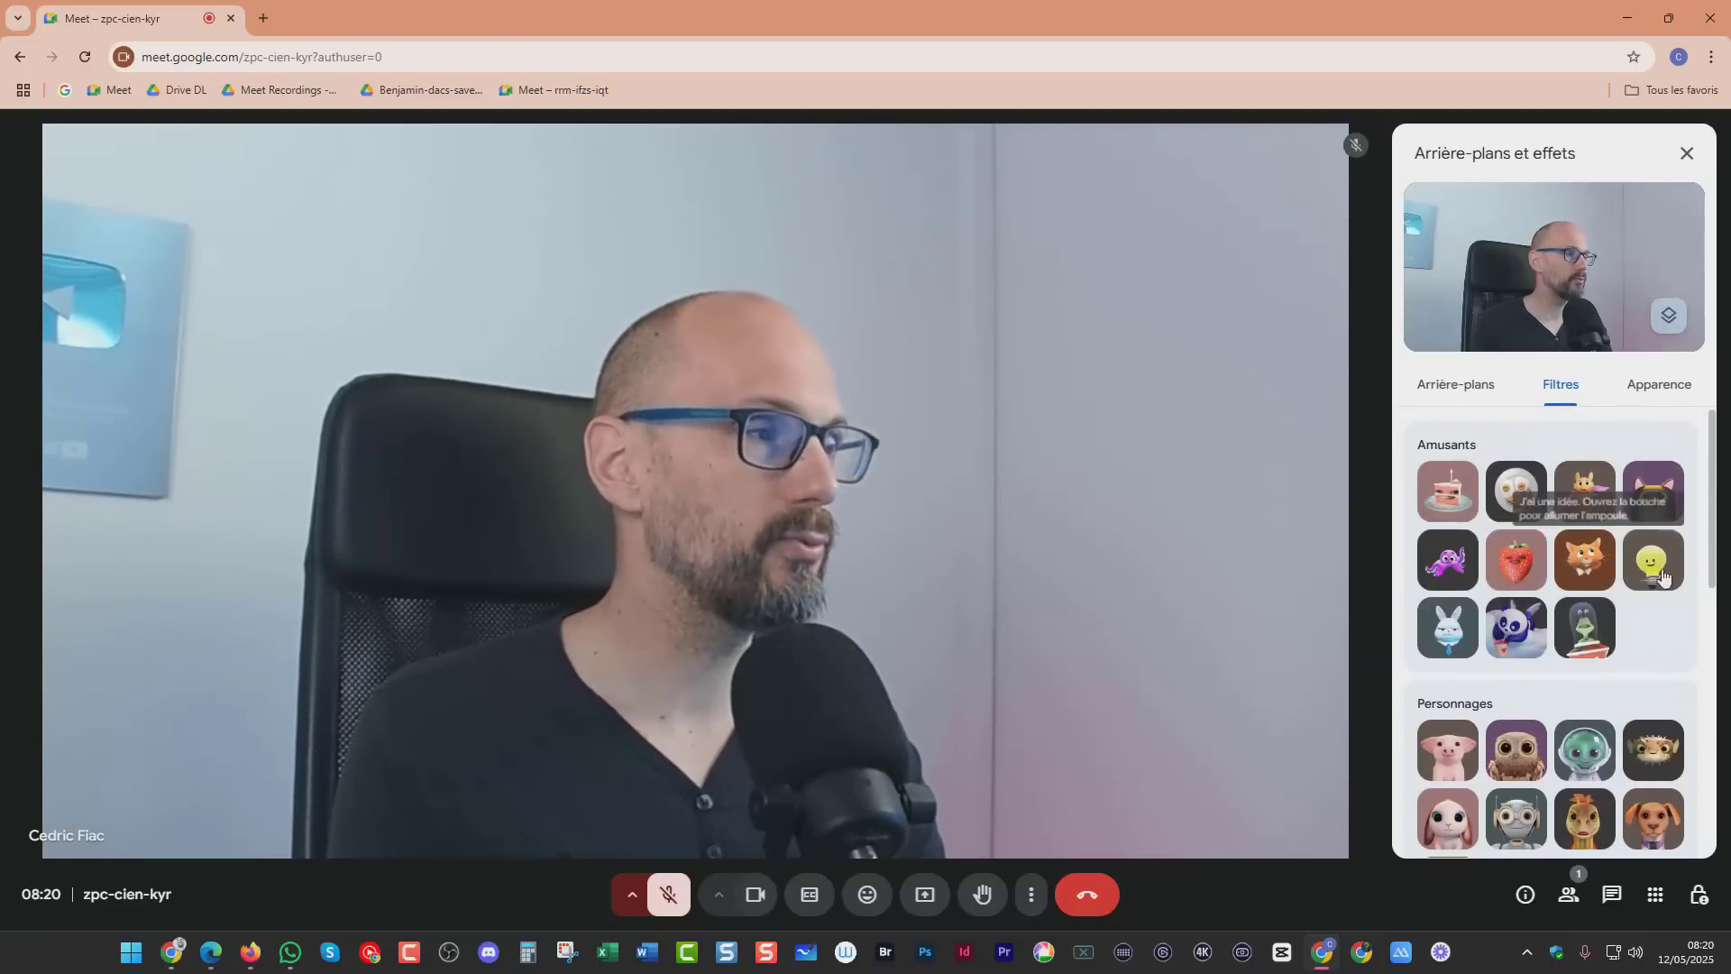
{"action": "scroll", "coordinate": [1495, 687], "scroll_direction": "down", "scroll_amount": 1}
{"action": "scroll", "coordinate": [1494, 687], "scroll_direction": "down", "scroll_amount": 7}
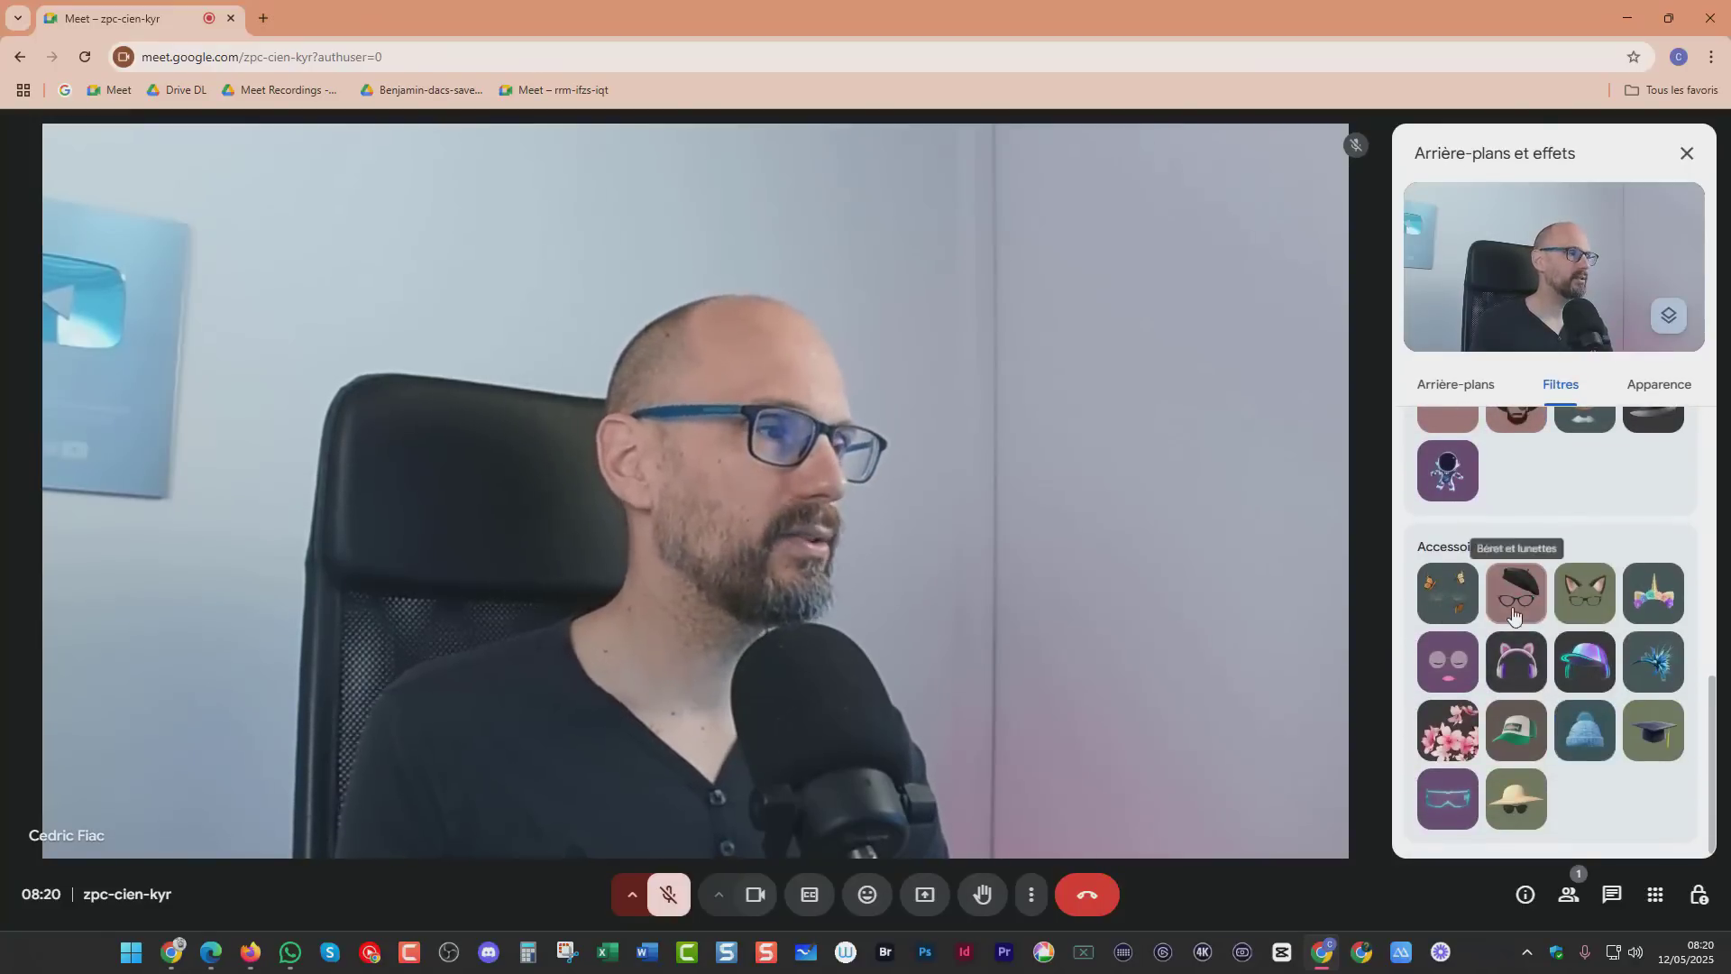
{"action": "left_click", "coordinate": [1512, 607]}
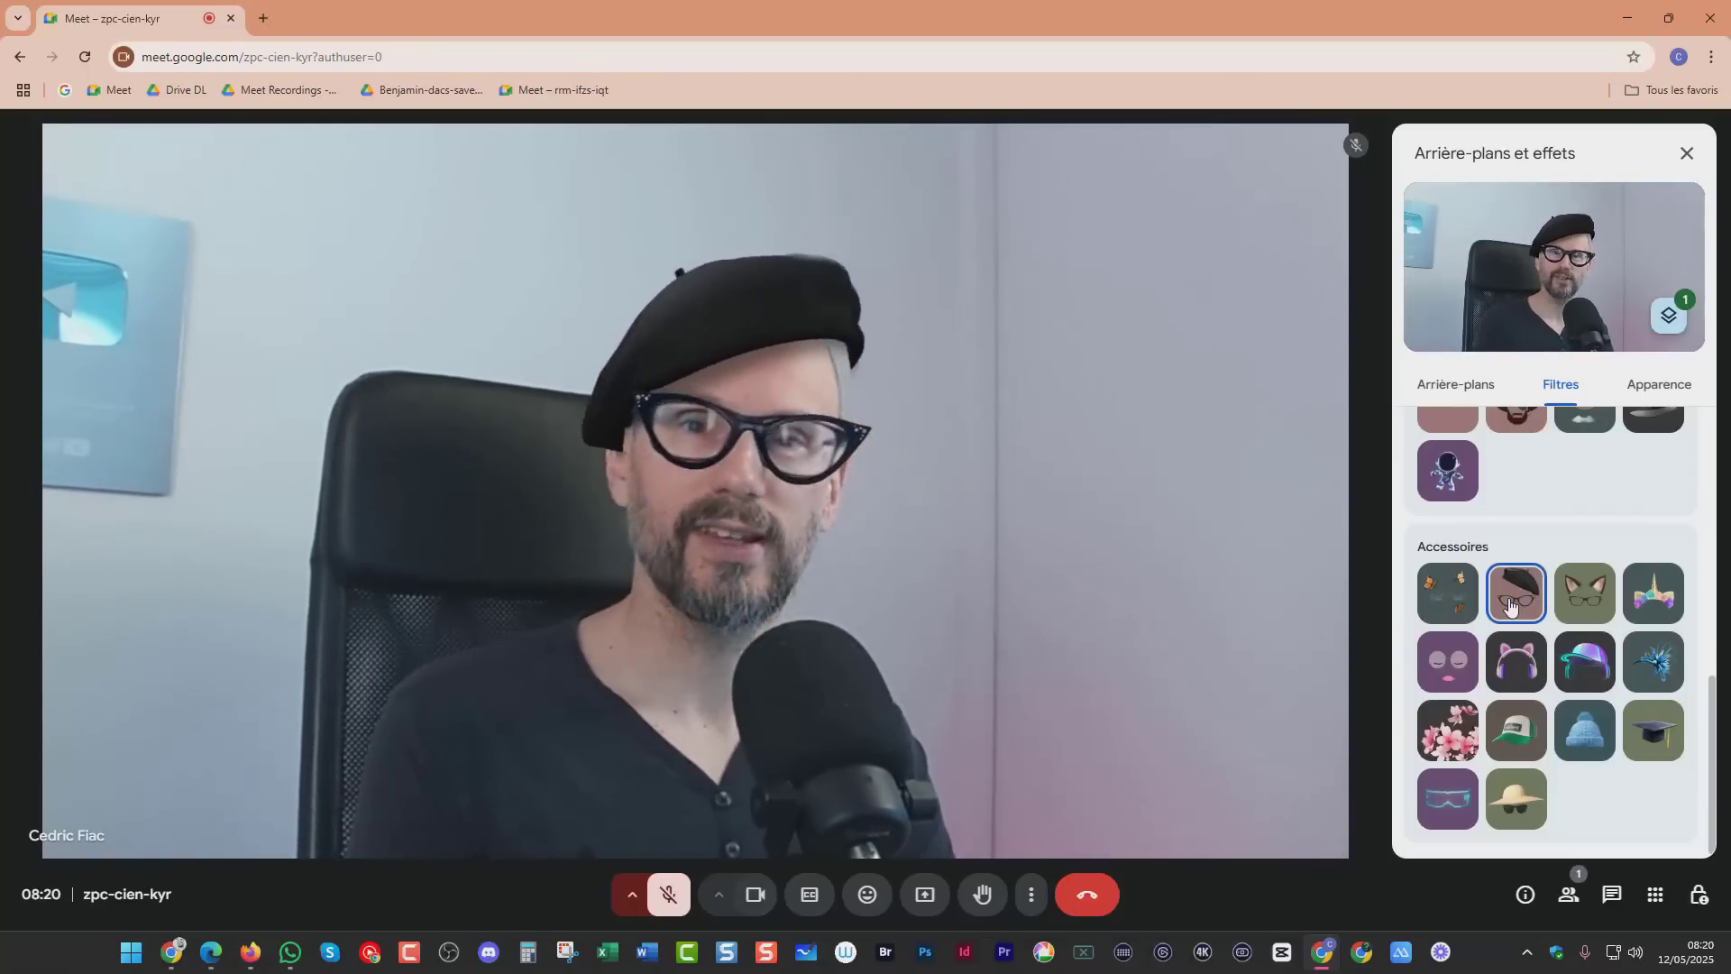
{"action": "left_click", "coordinate": [1524, 801]}
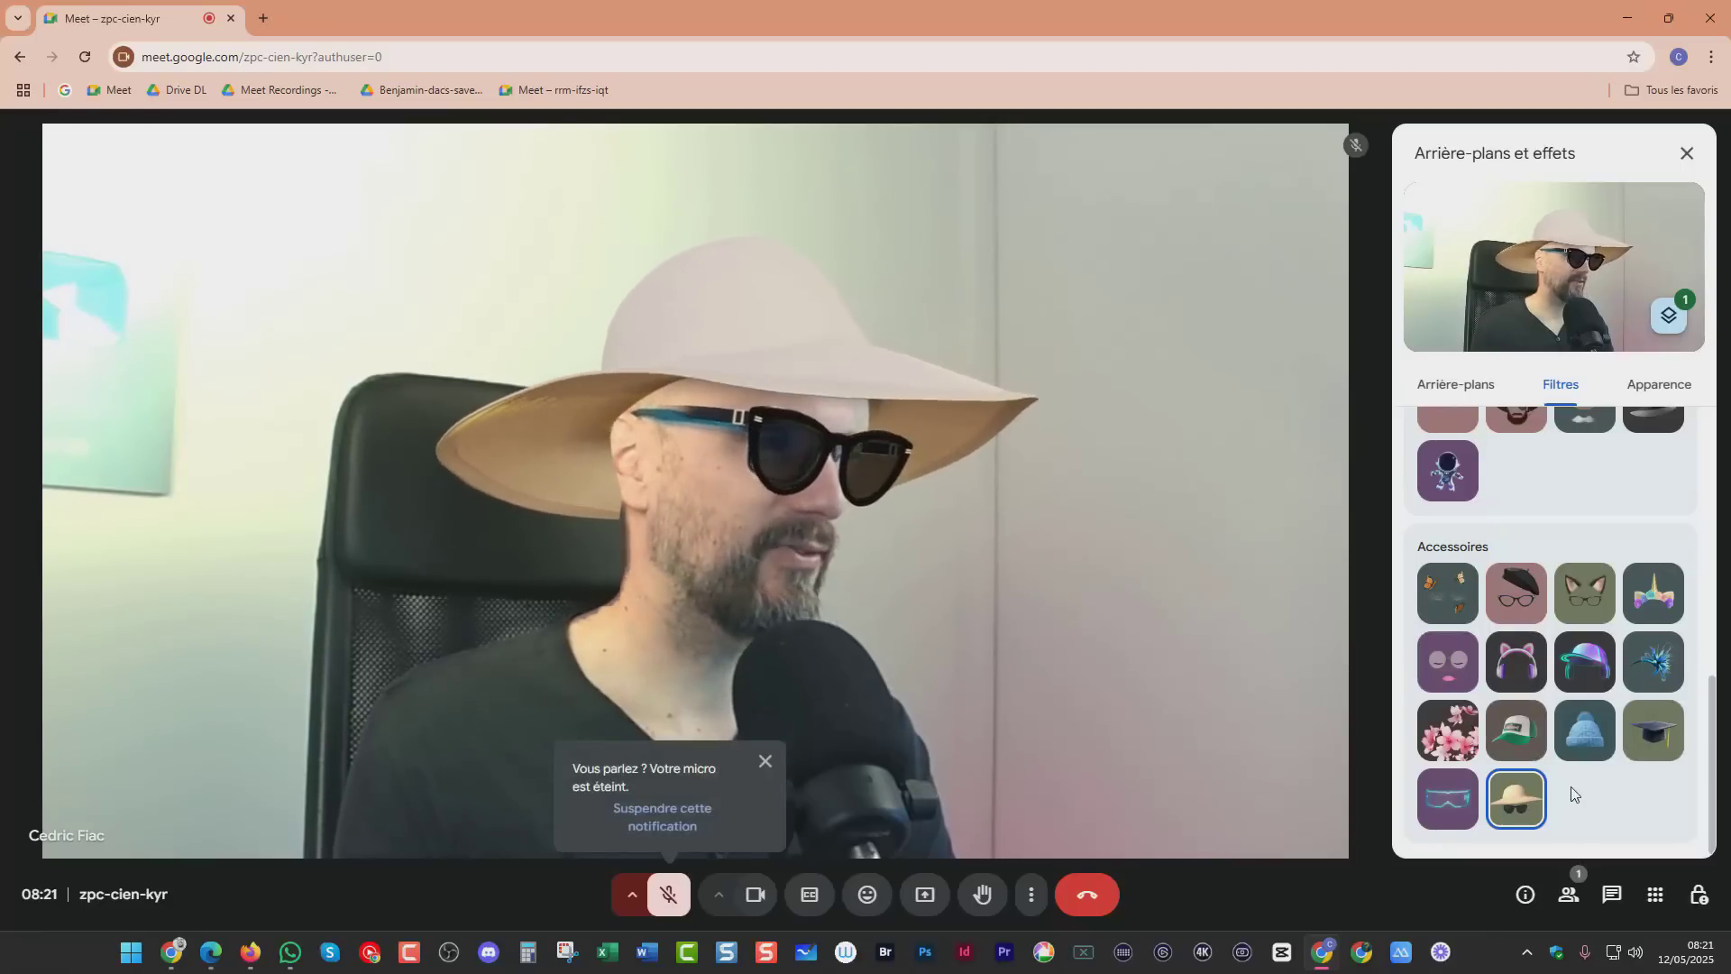
Switch to the Lunettes de soleil et moustache filter from the Costumes category and look through the other filter categories.
{"action": "scroll", "coordinate": [1567, 789], "scroll_direction": "up", "scroll_amount": 1}
{"action": "scroll", "coordinate": [1568, 789], "scroll_direction": "up", "scroll_amount": 1}
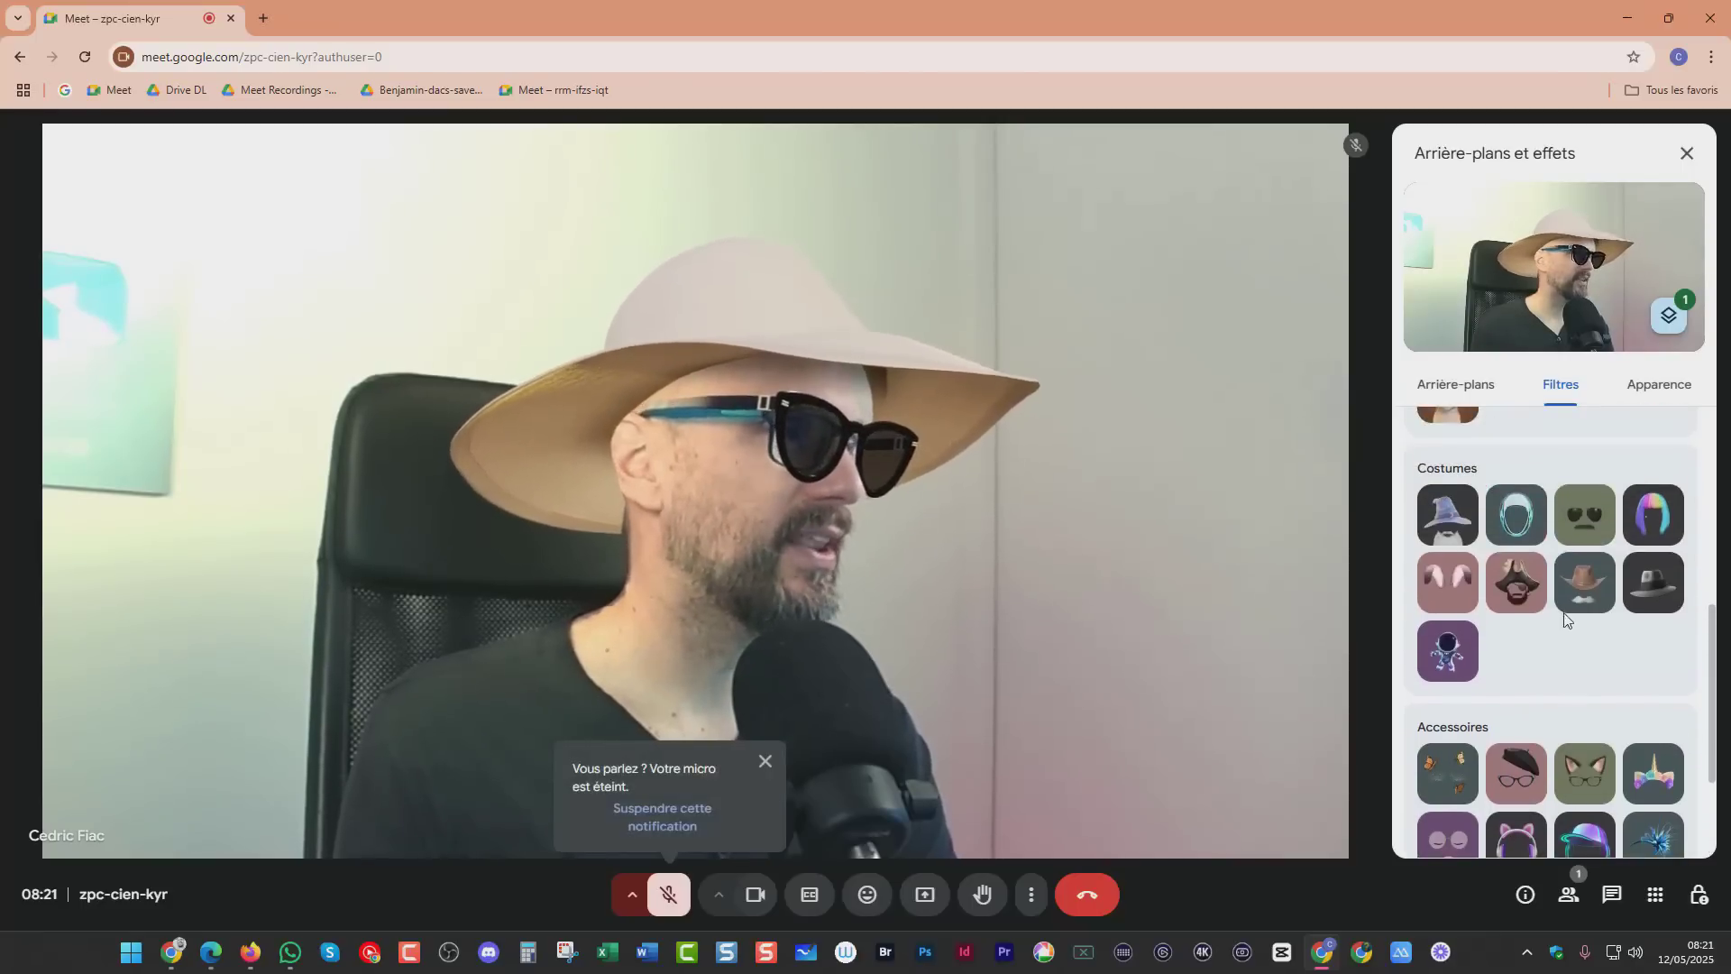
{"action": "left_click", "coordinate": [1588, 522]}
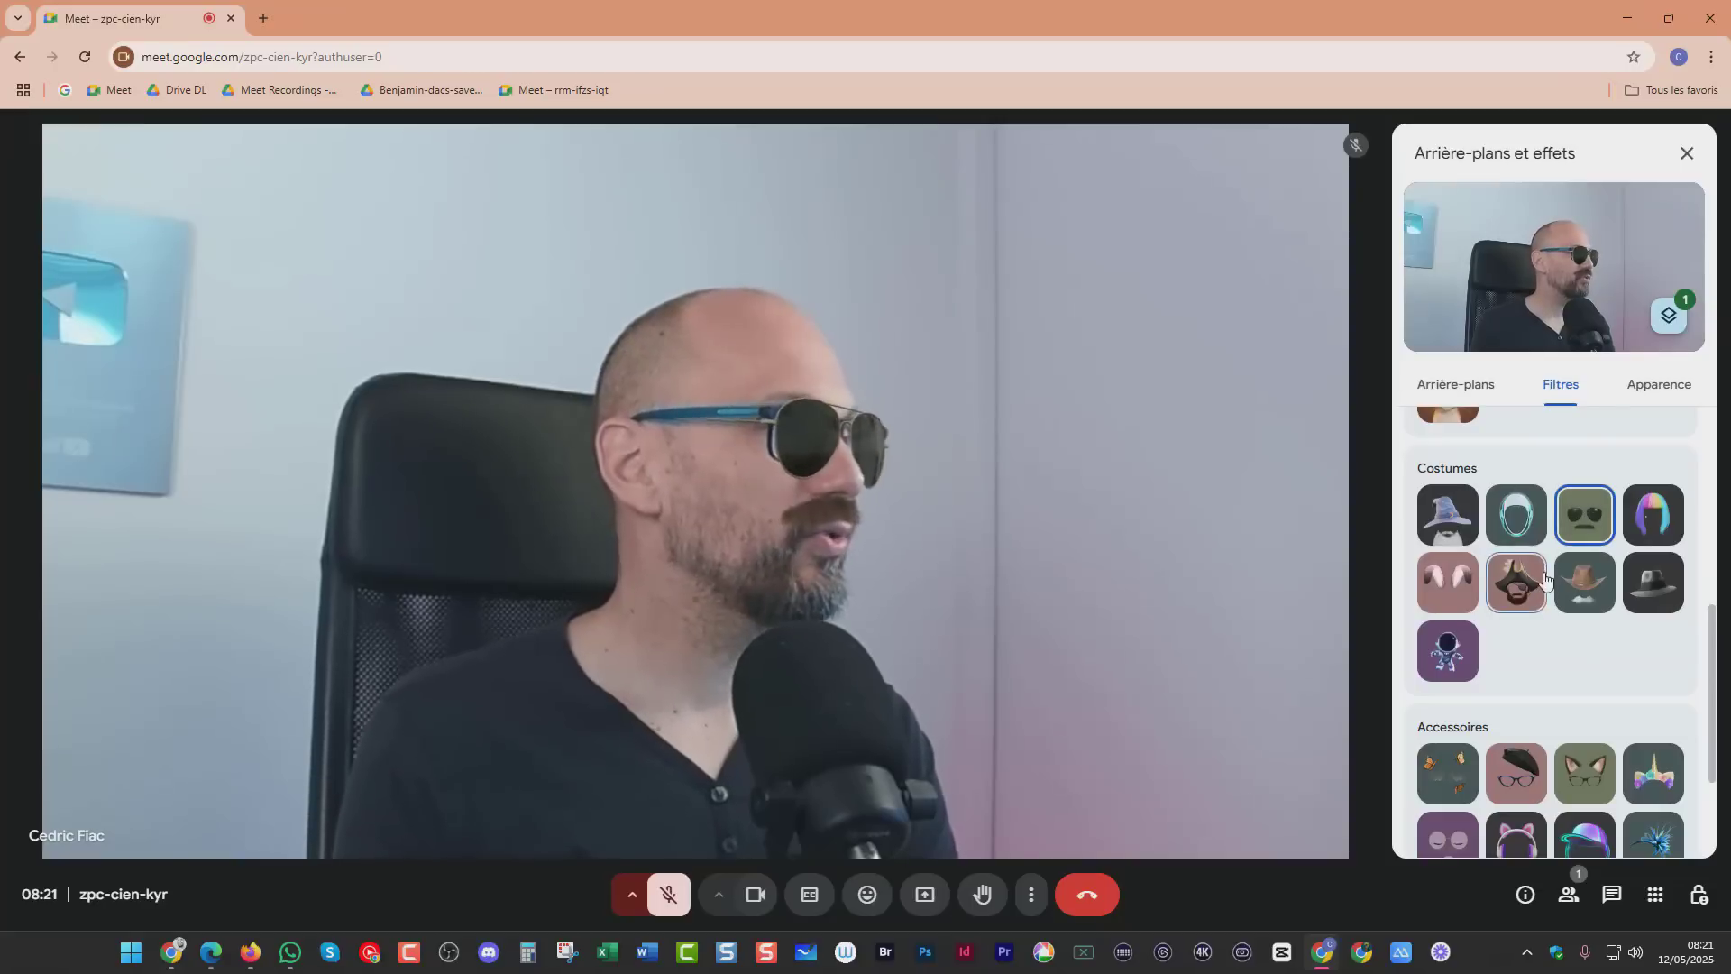
{"action": "scroll", "coordinate": [1524, 656], "scroll_direction": "down", "scroll_amount": 2}
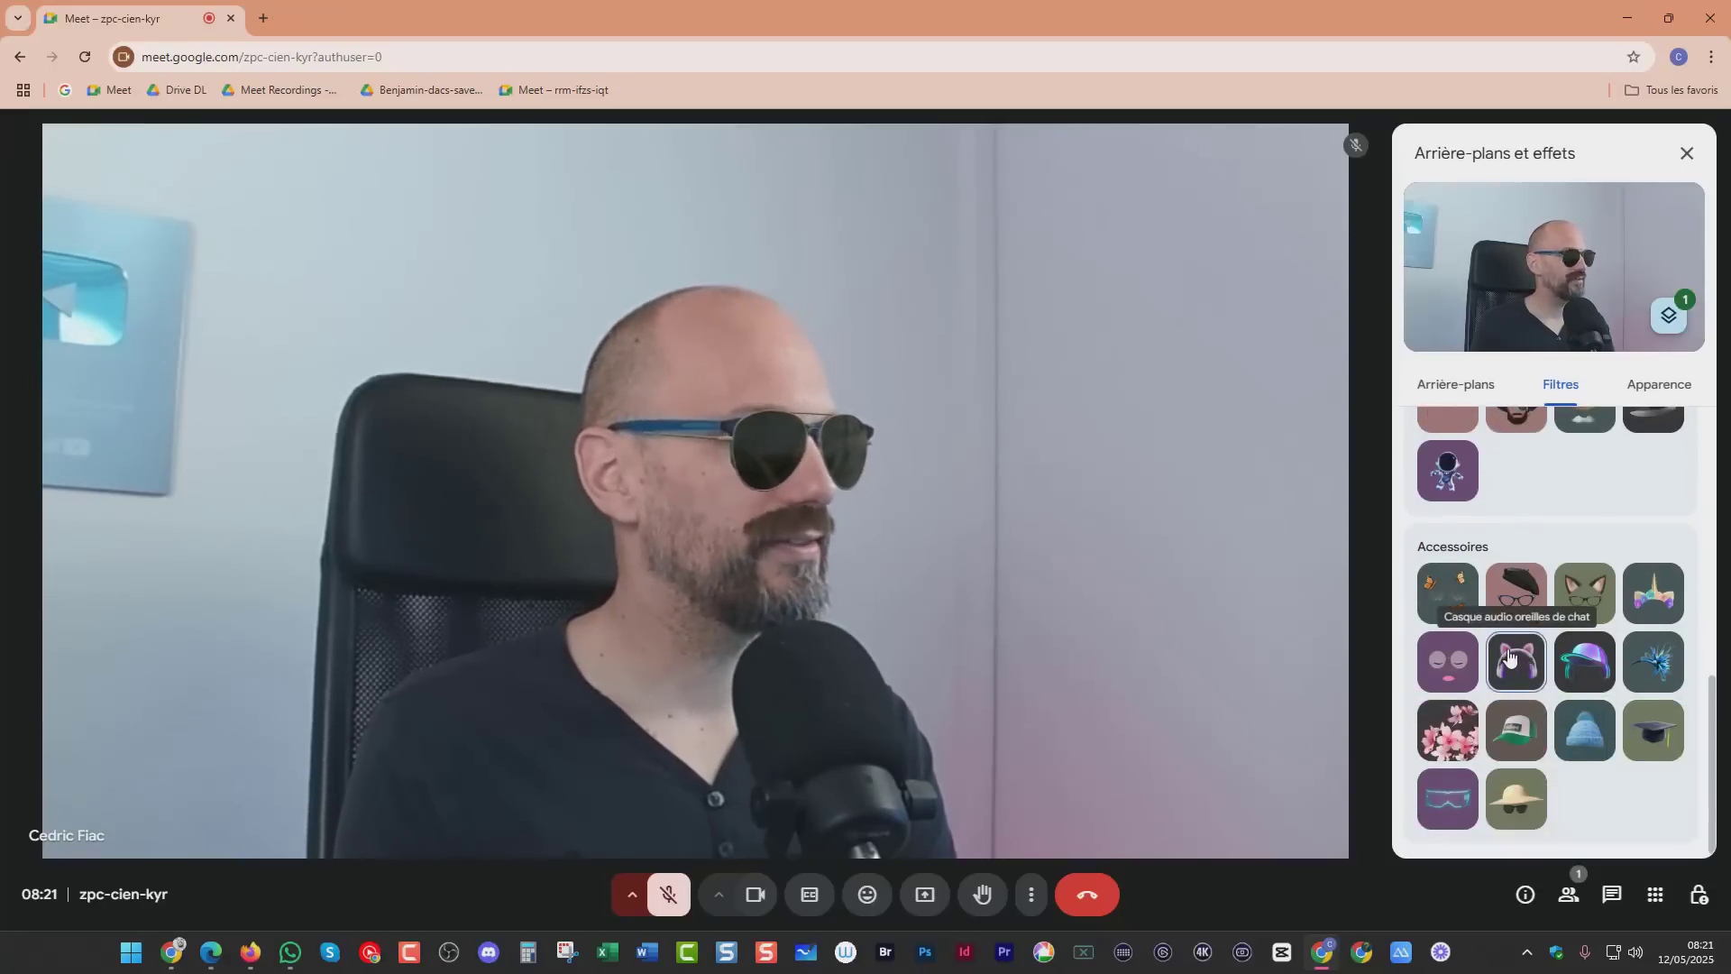
{"action": "scroll", "coordinate": [1524, 657], "scroll_direction": "up", "scroll_amount": 5}
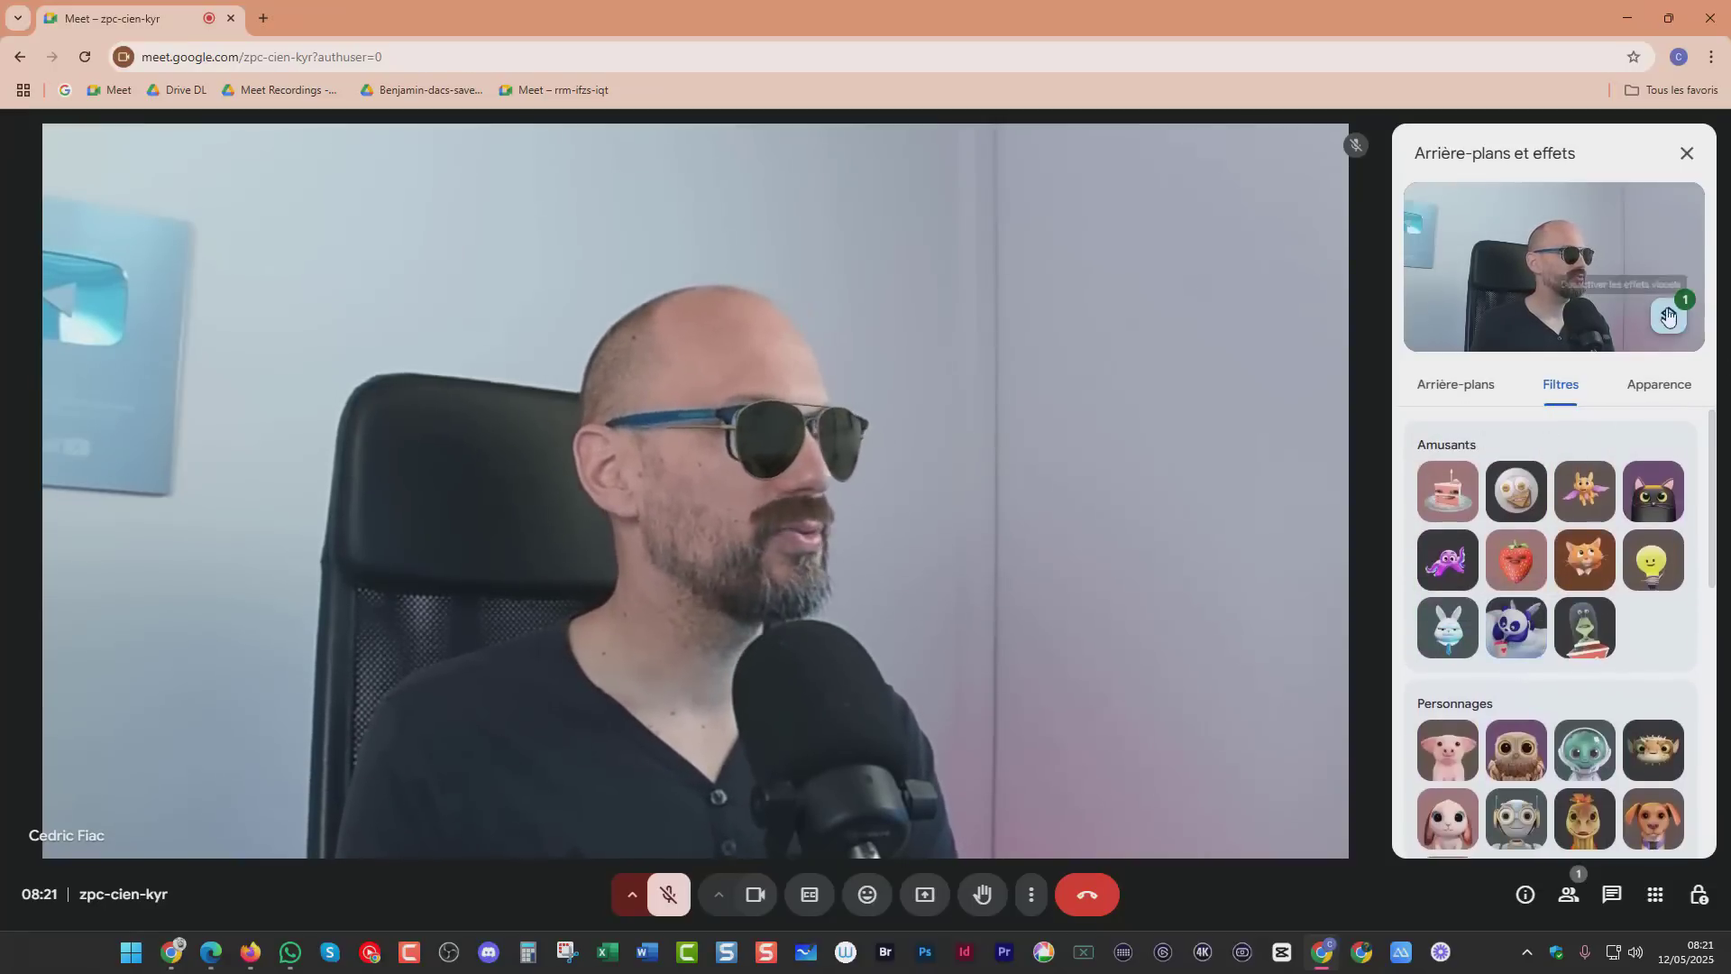
{"action": "scroll", "coordinate": [1536, 671], "scroll_direction": "down", "scroll_amount": 3}
{"action": "scroll", "coordinate": [1536, 671], "scroll_direction": "down", "scroll_amount": 1}
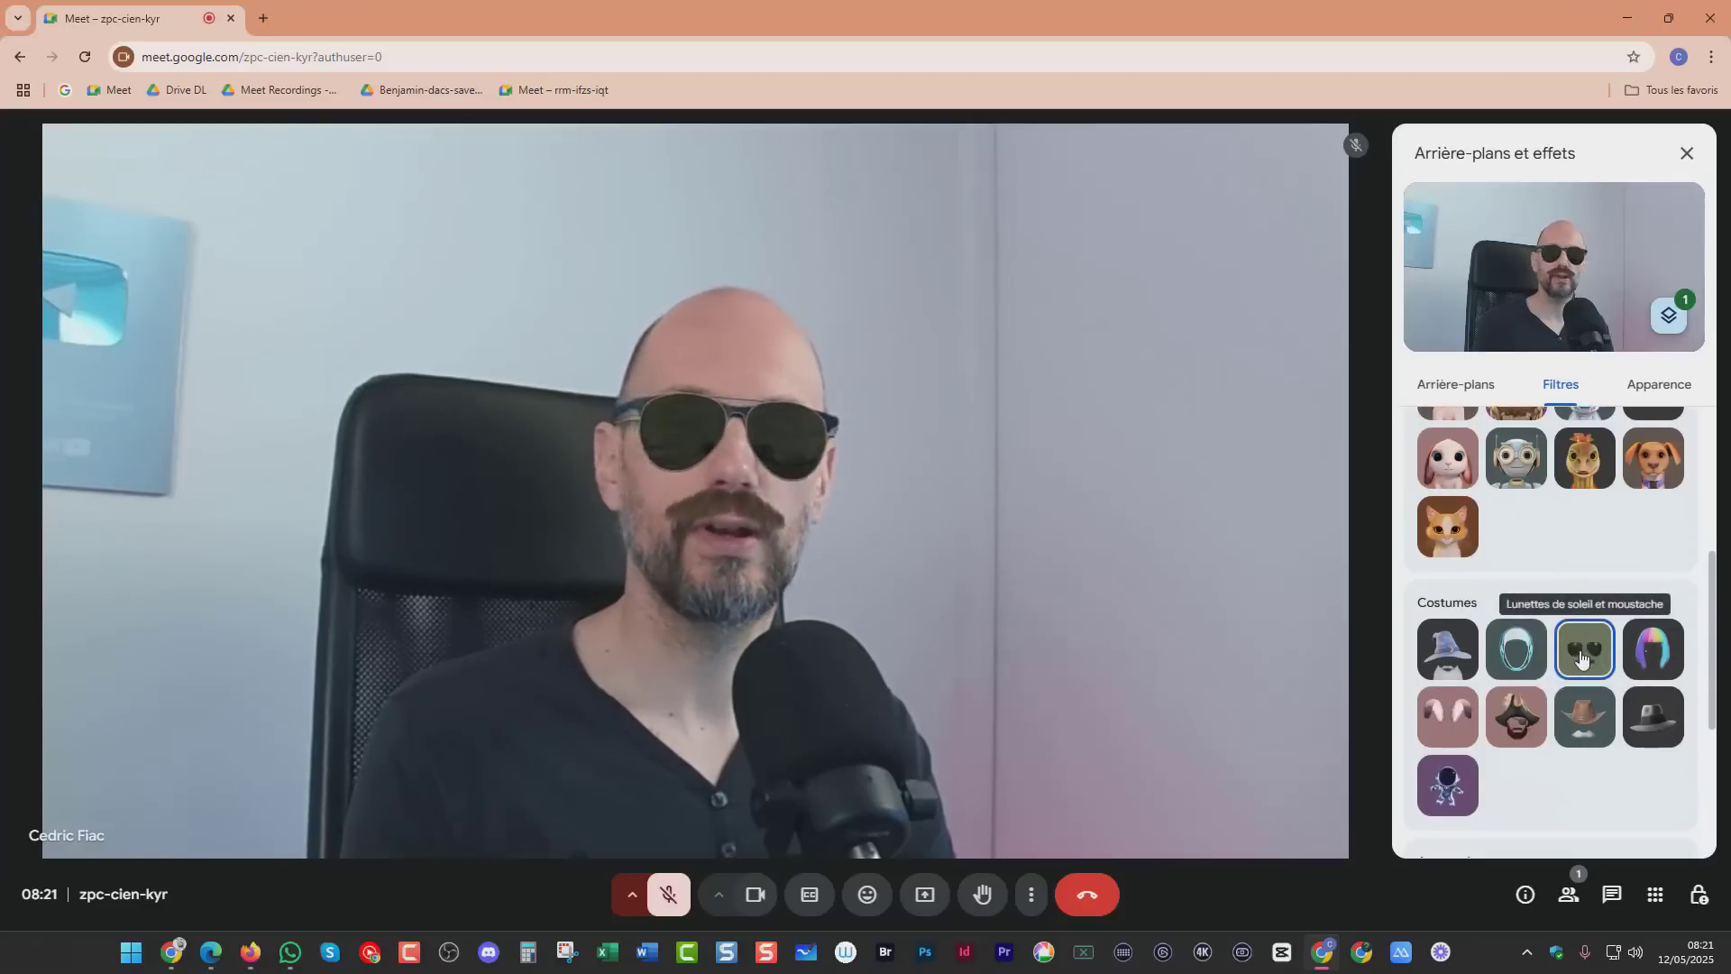
{"action": "scroll", "coordinate": [1578, 541], "scroll_direction": "up", "scroll_amount": 4}
Add the first Professionnels background, the beige room with a green plant, on top of the active filter.
{"action": "left_click", "coordinate": [1666, 320]}
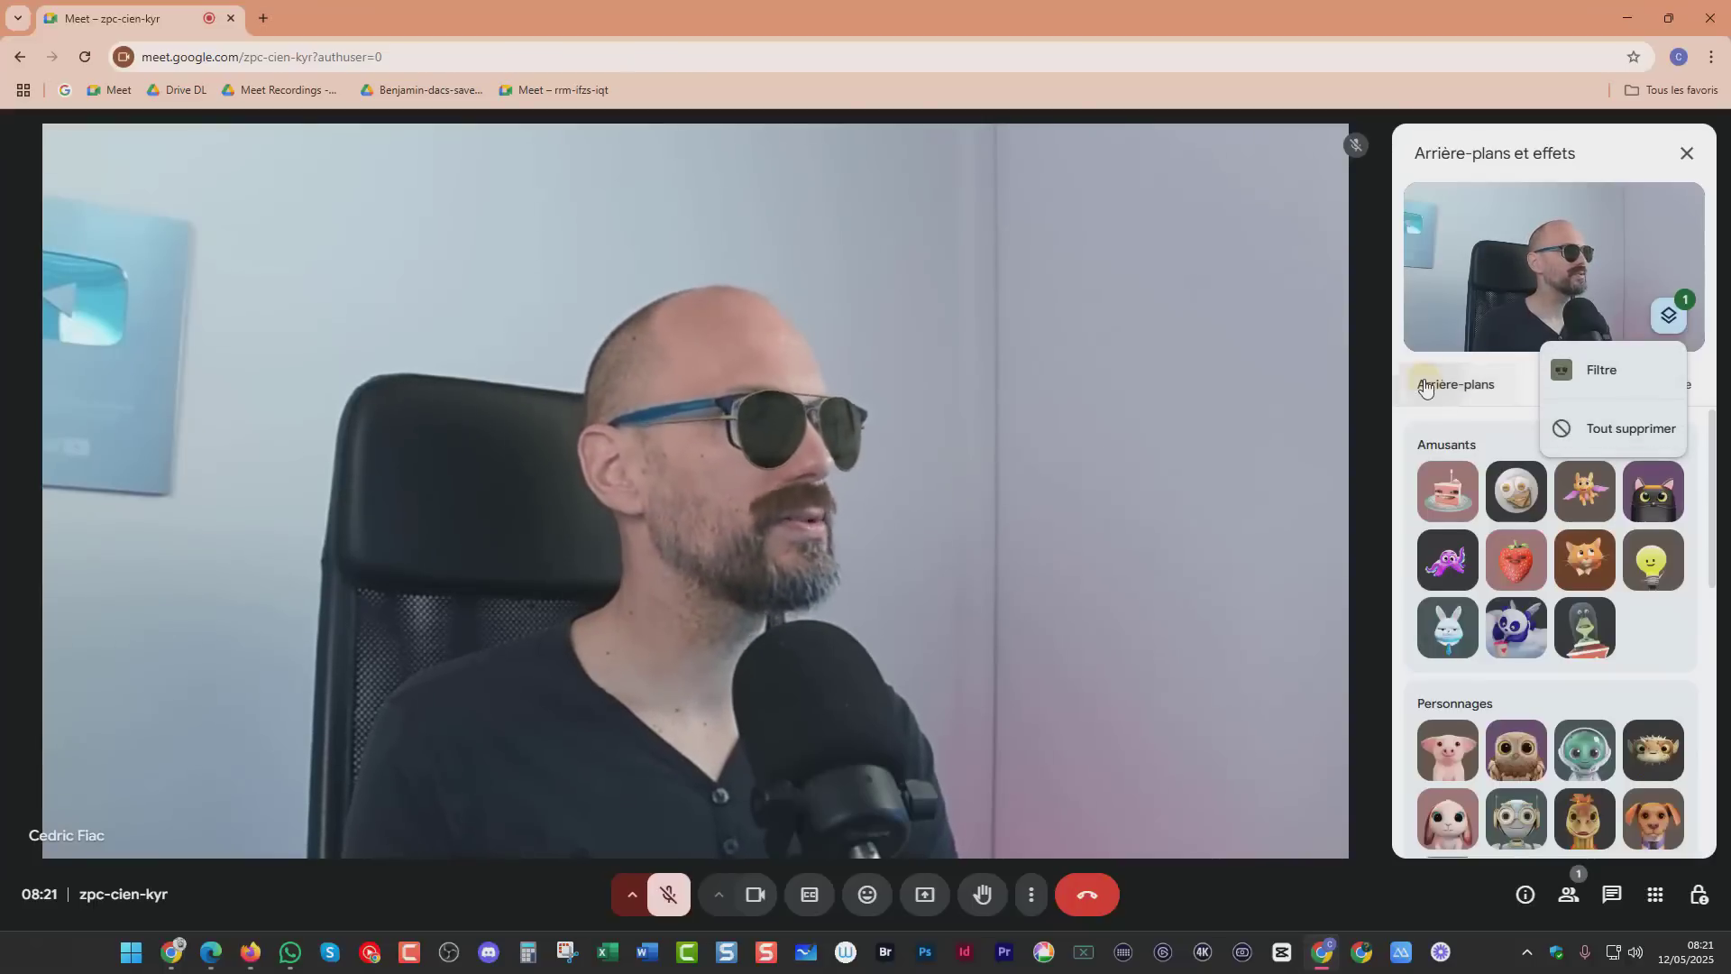
{"action": "left_click", "coordinate": [1456, 384]}
{"action": "left_click", "coordinate": [1431, 747]}
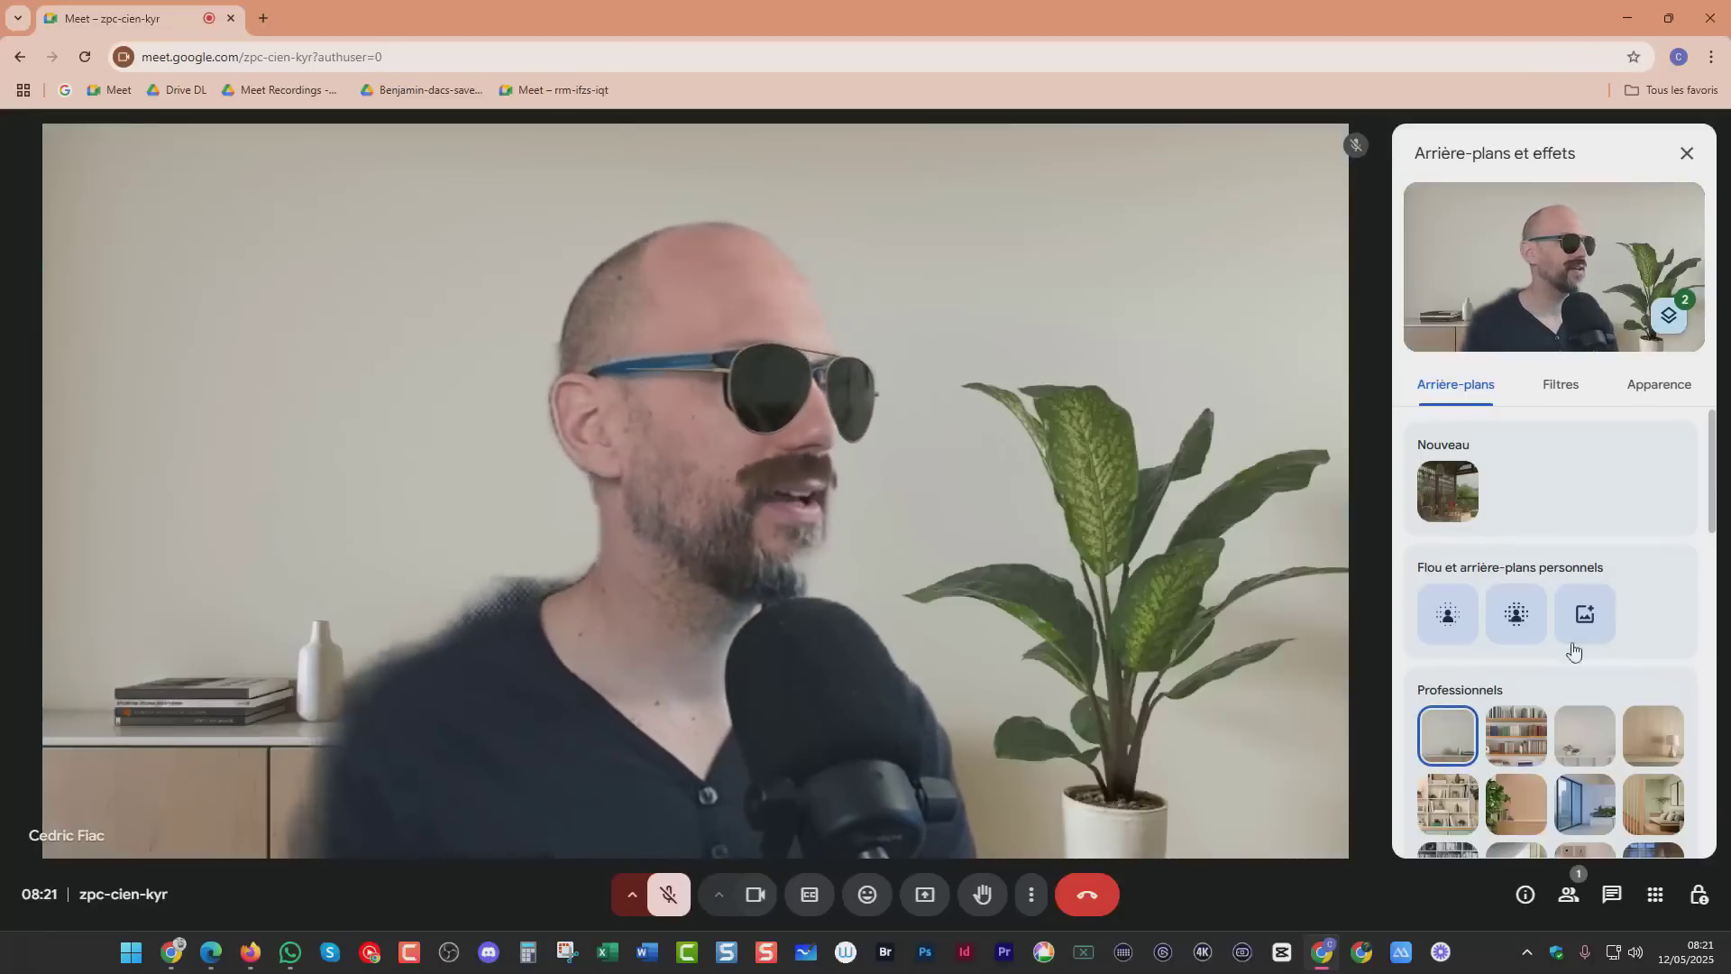
Remove only the filter from the list of active effects and clear the remaining background with Tout supprimer.
{"action": "left_click", "coordinate": [1669, 315]}
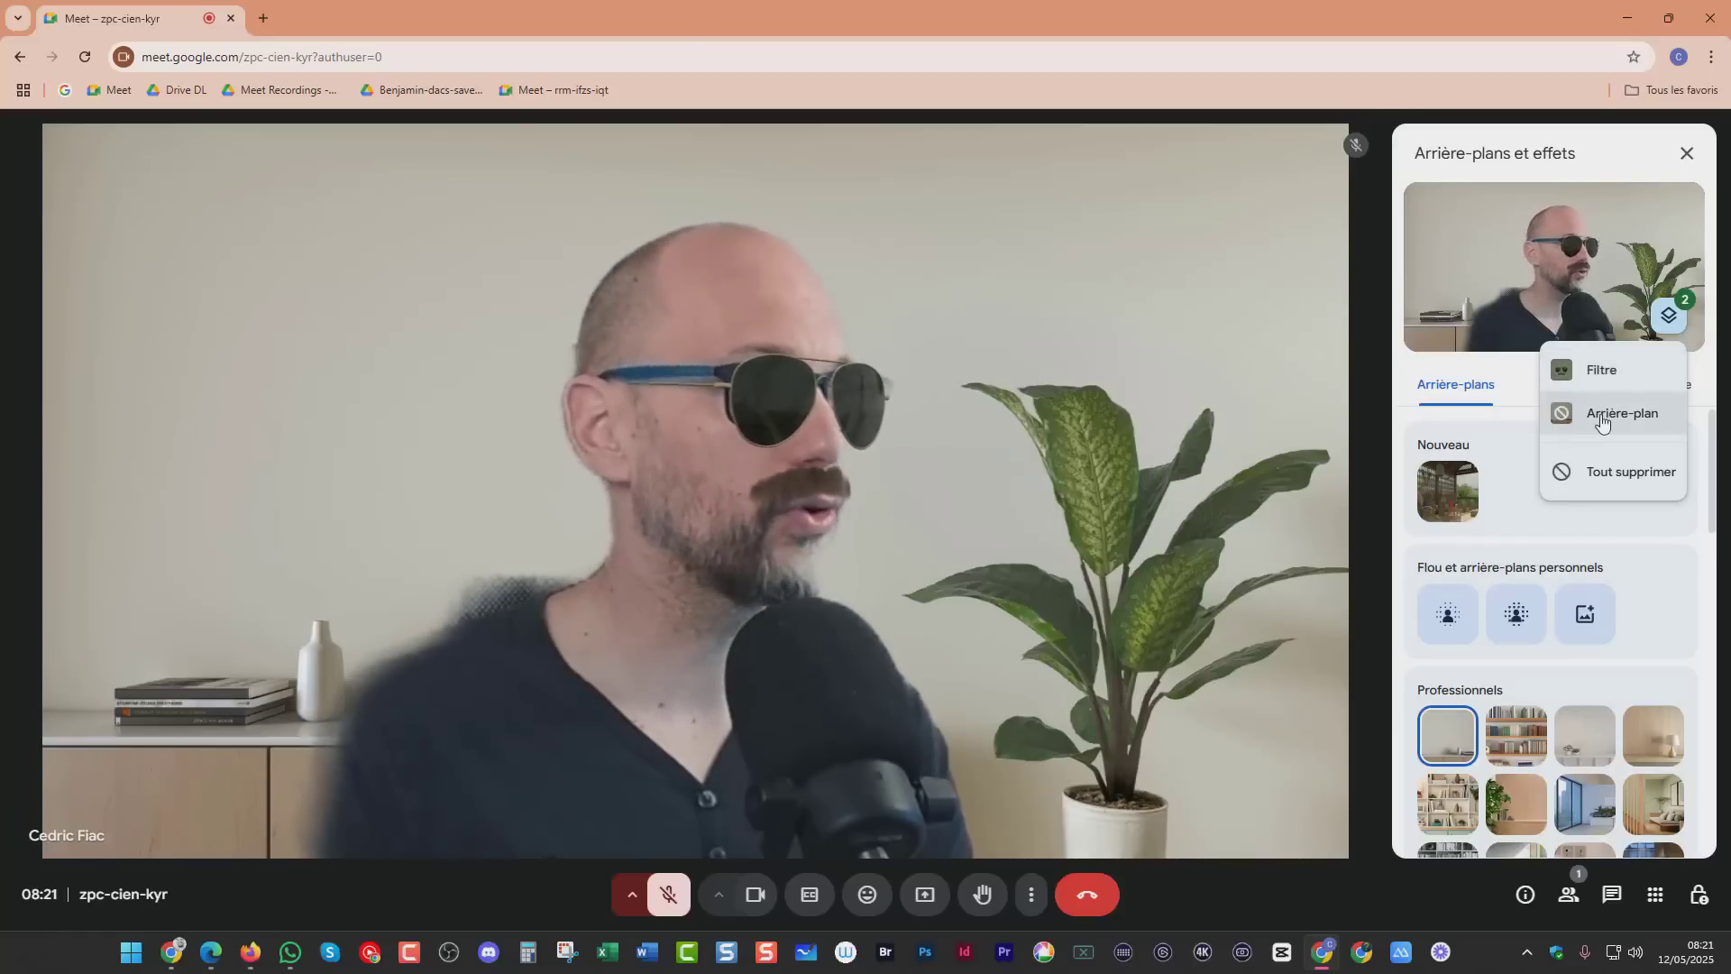
{"action": "left_click", "coordinate": [1562, 375]}
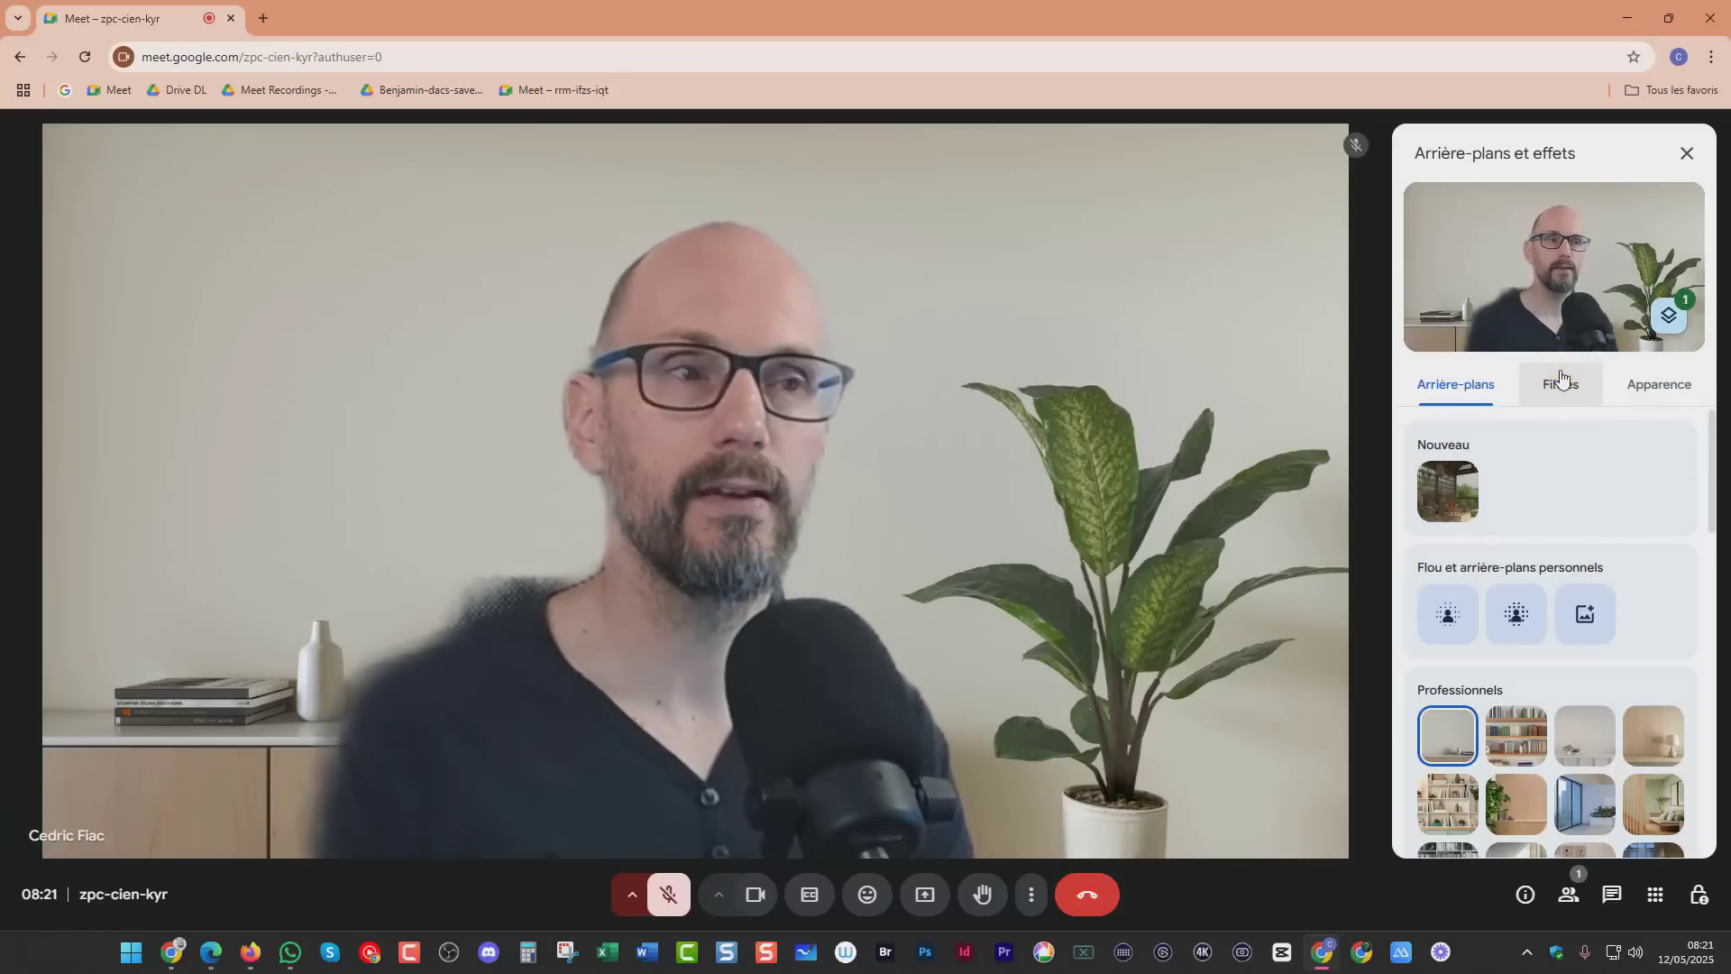
{"action": "left_click", "coordinate": [1664, 330]}
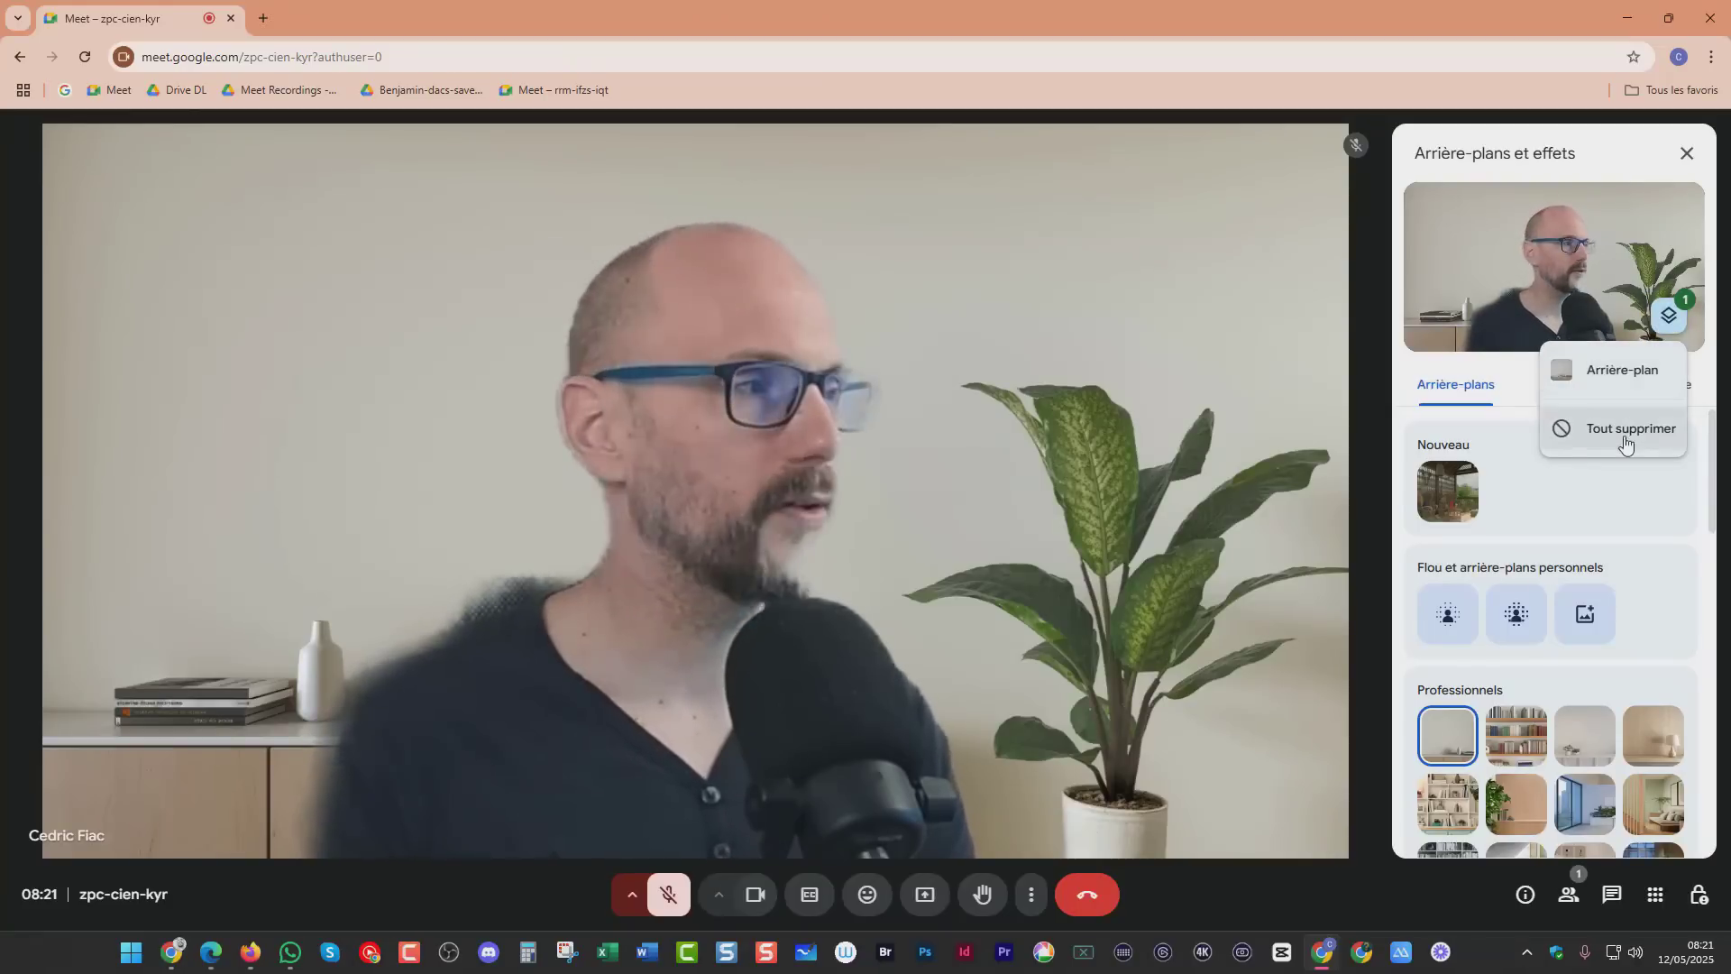
{"action": "left_click", "coordinate": [1623, 432]}
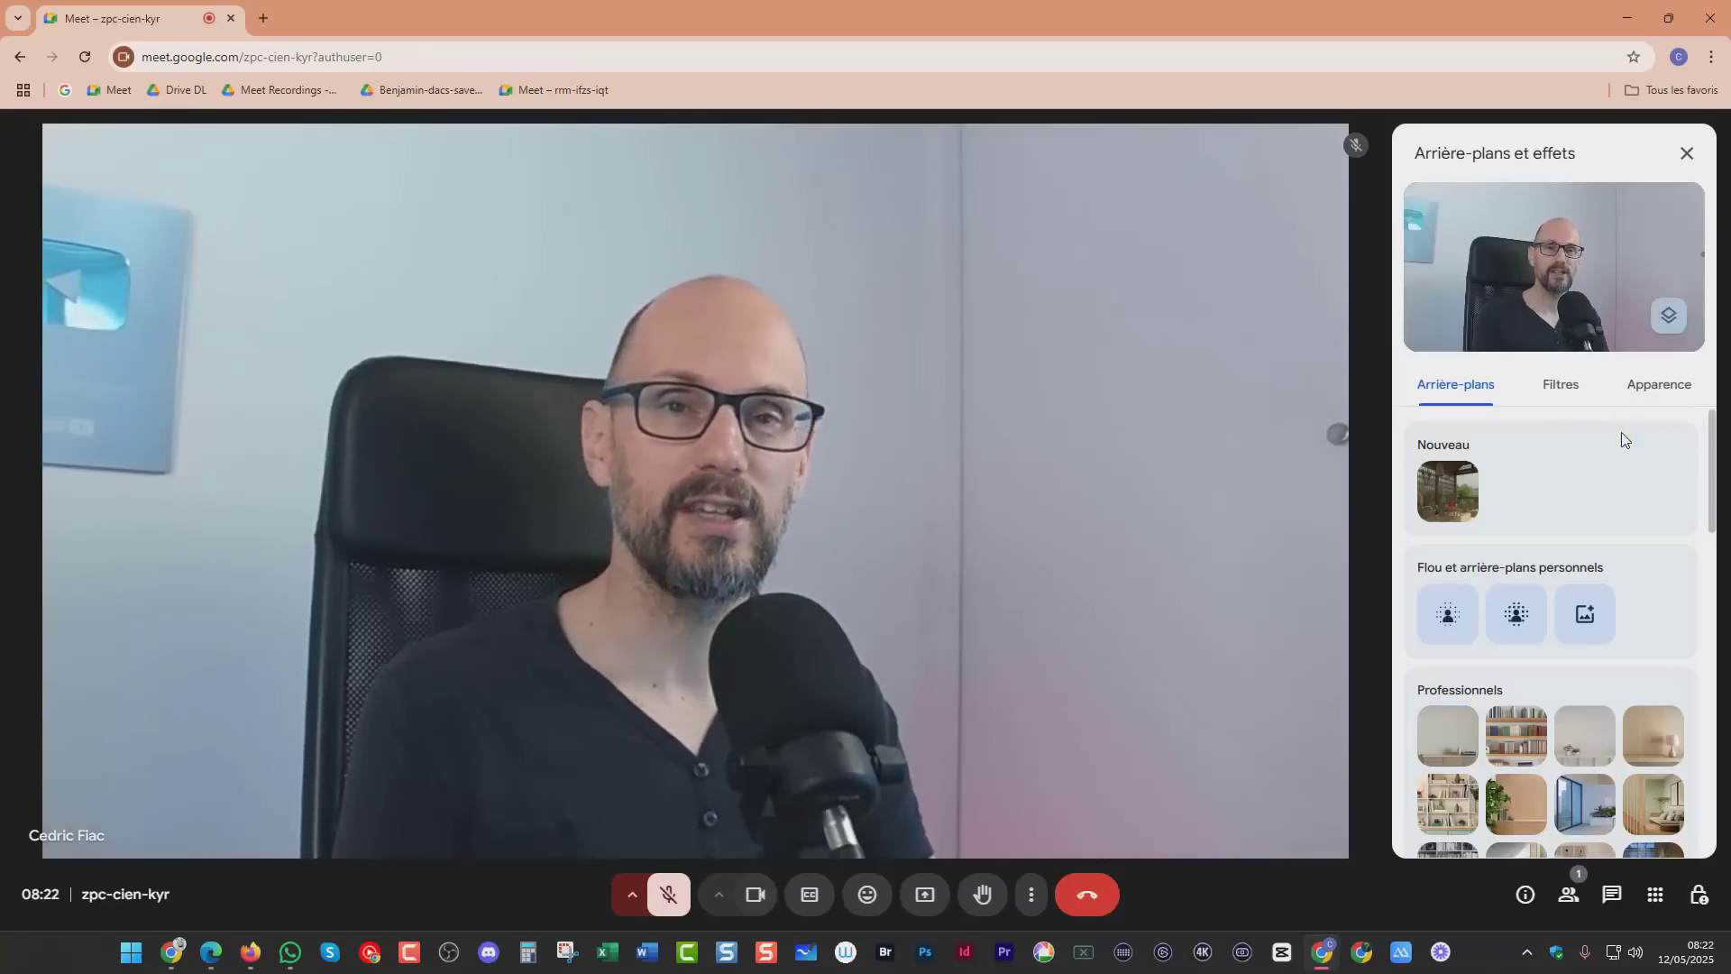
Try the Apparence styles one after another: black and white, Journée nuageuse, sunny and night, and return to the sunny style.
{"action": "left_click", "coordinate": [1646, 399]}
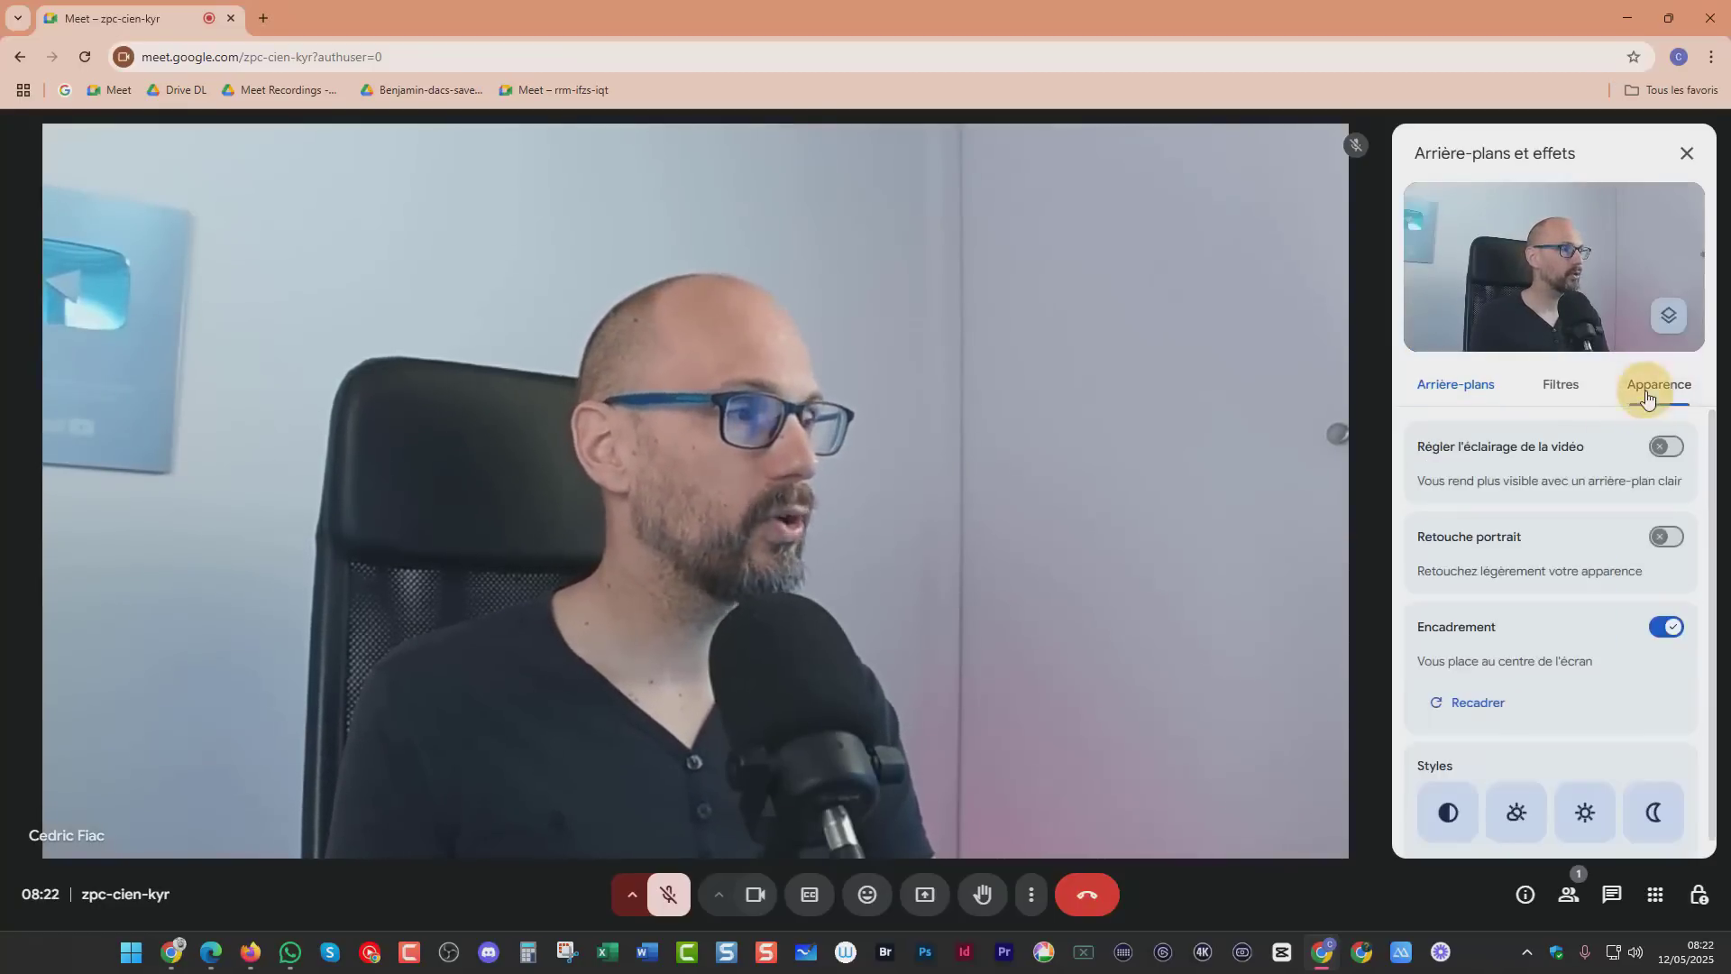
{"action": "scroll", "coordinate": [1440, 581], "scroll_direction": "down", "scroll_amount": 1}
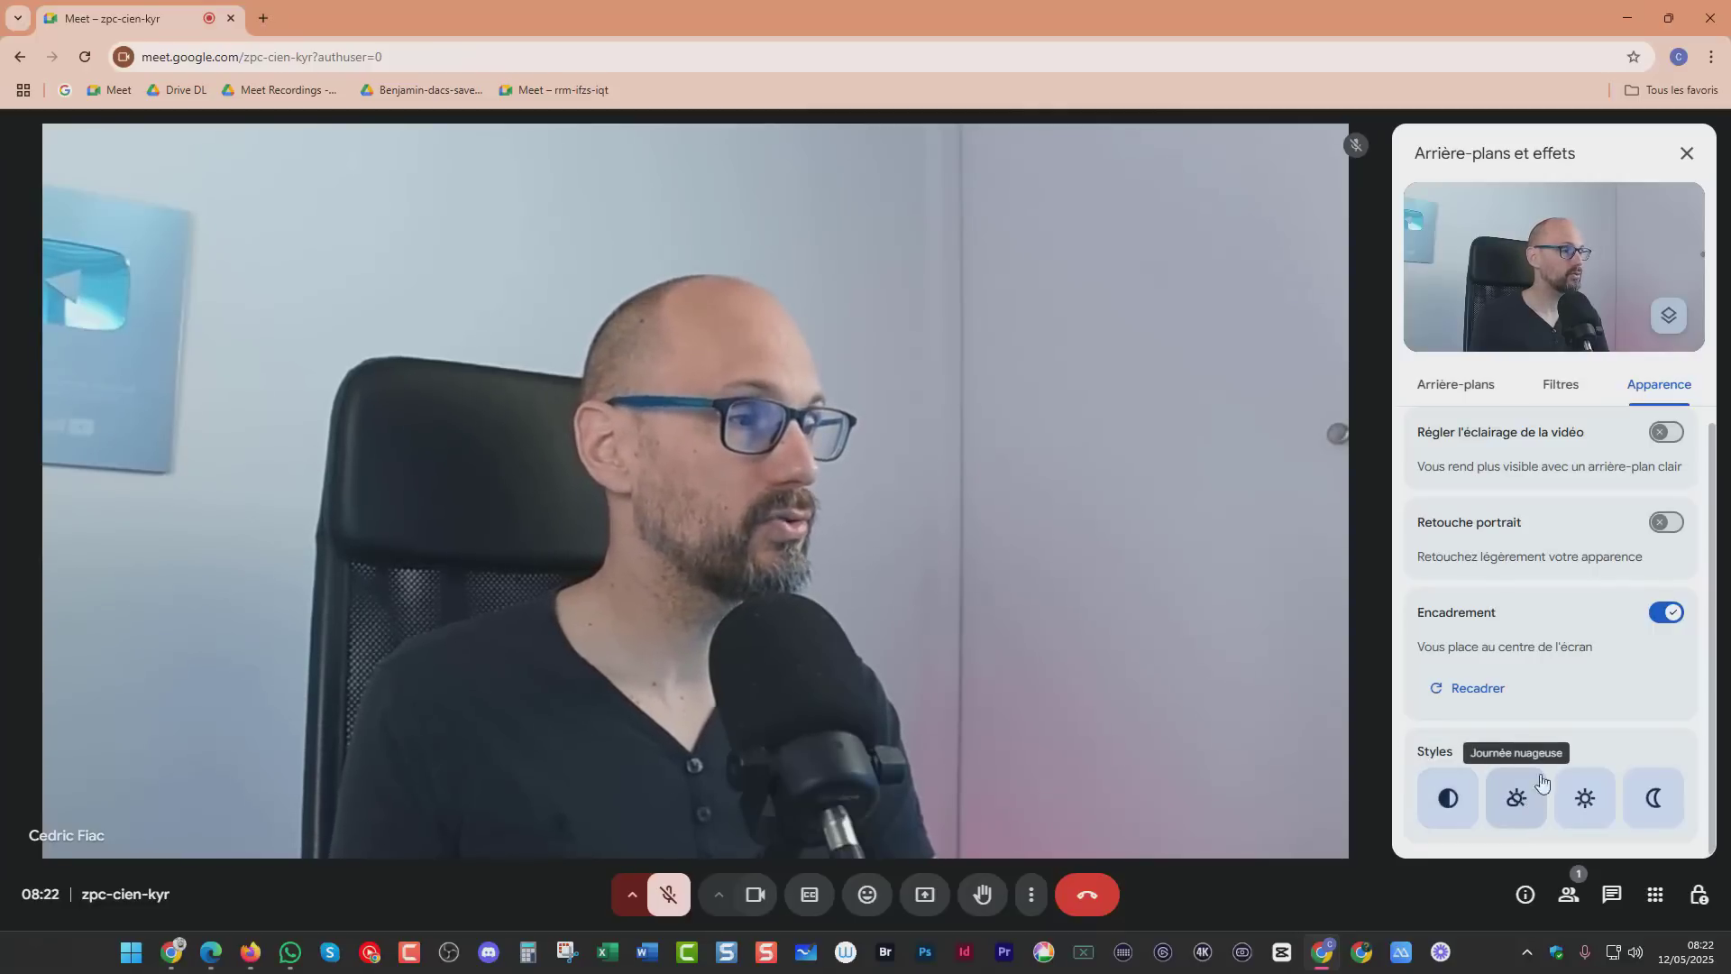
{"action": "left_click", "coordinate": [1456, 799]}
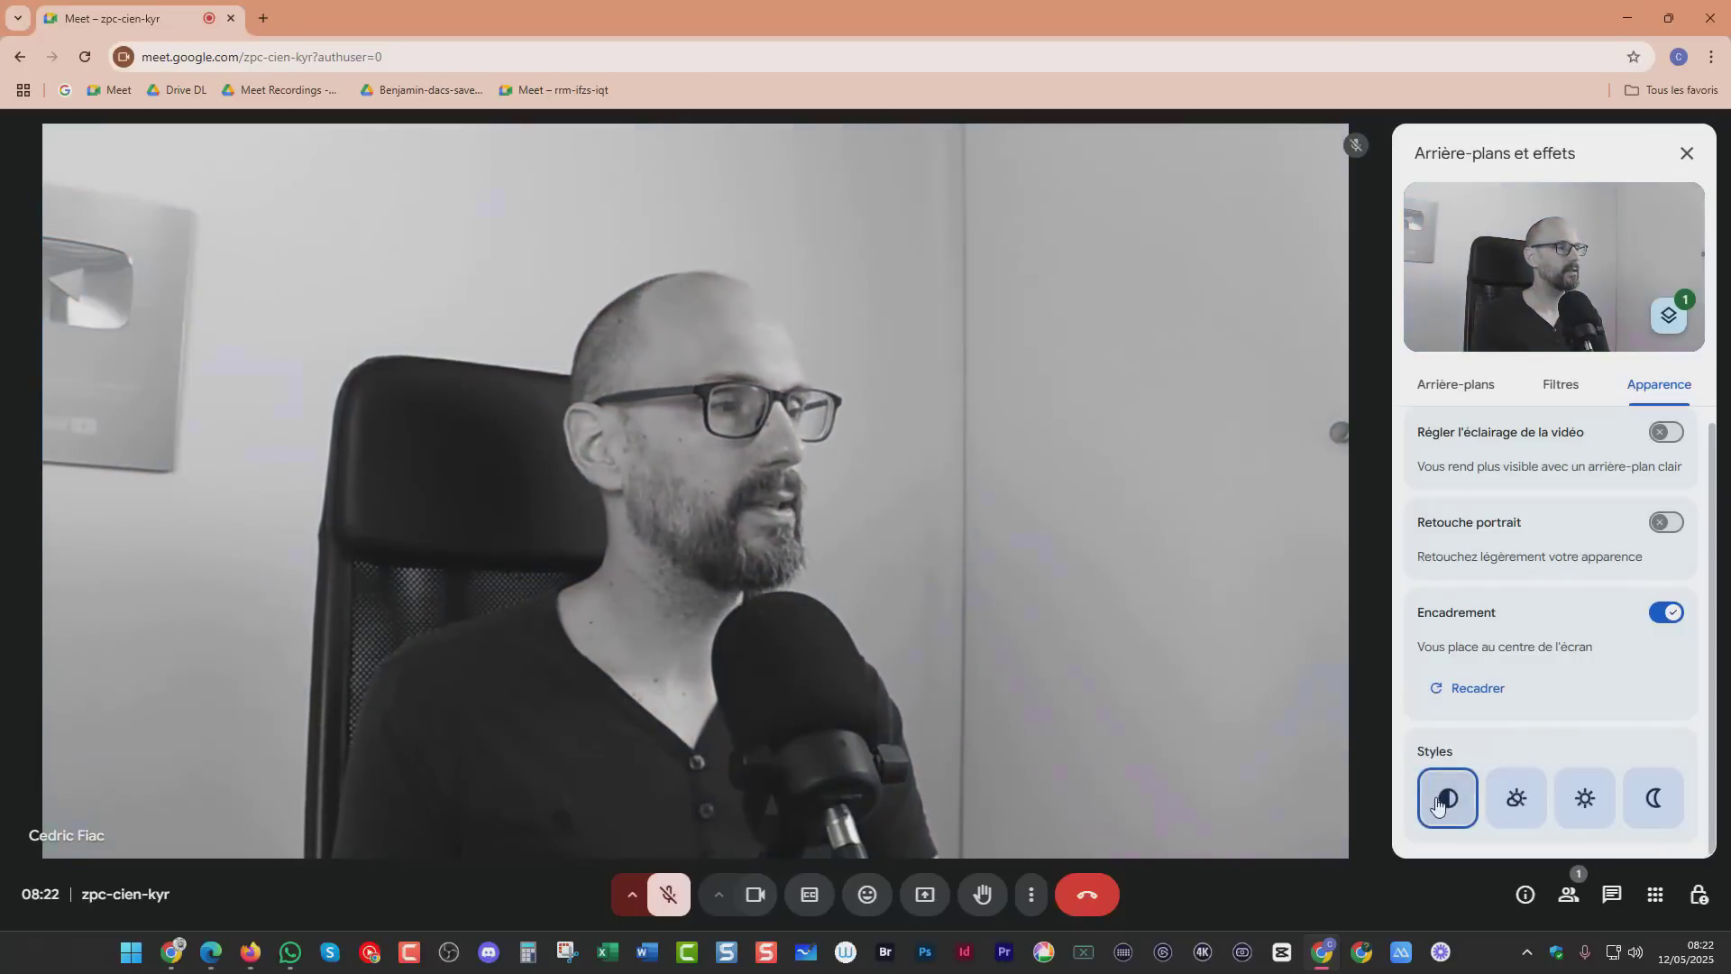
{"action": "left_click", "coordinate": [1502, 806]}
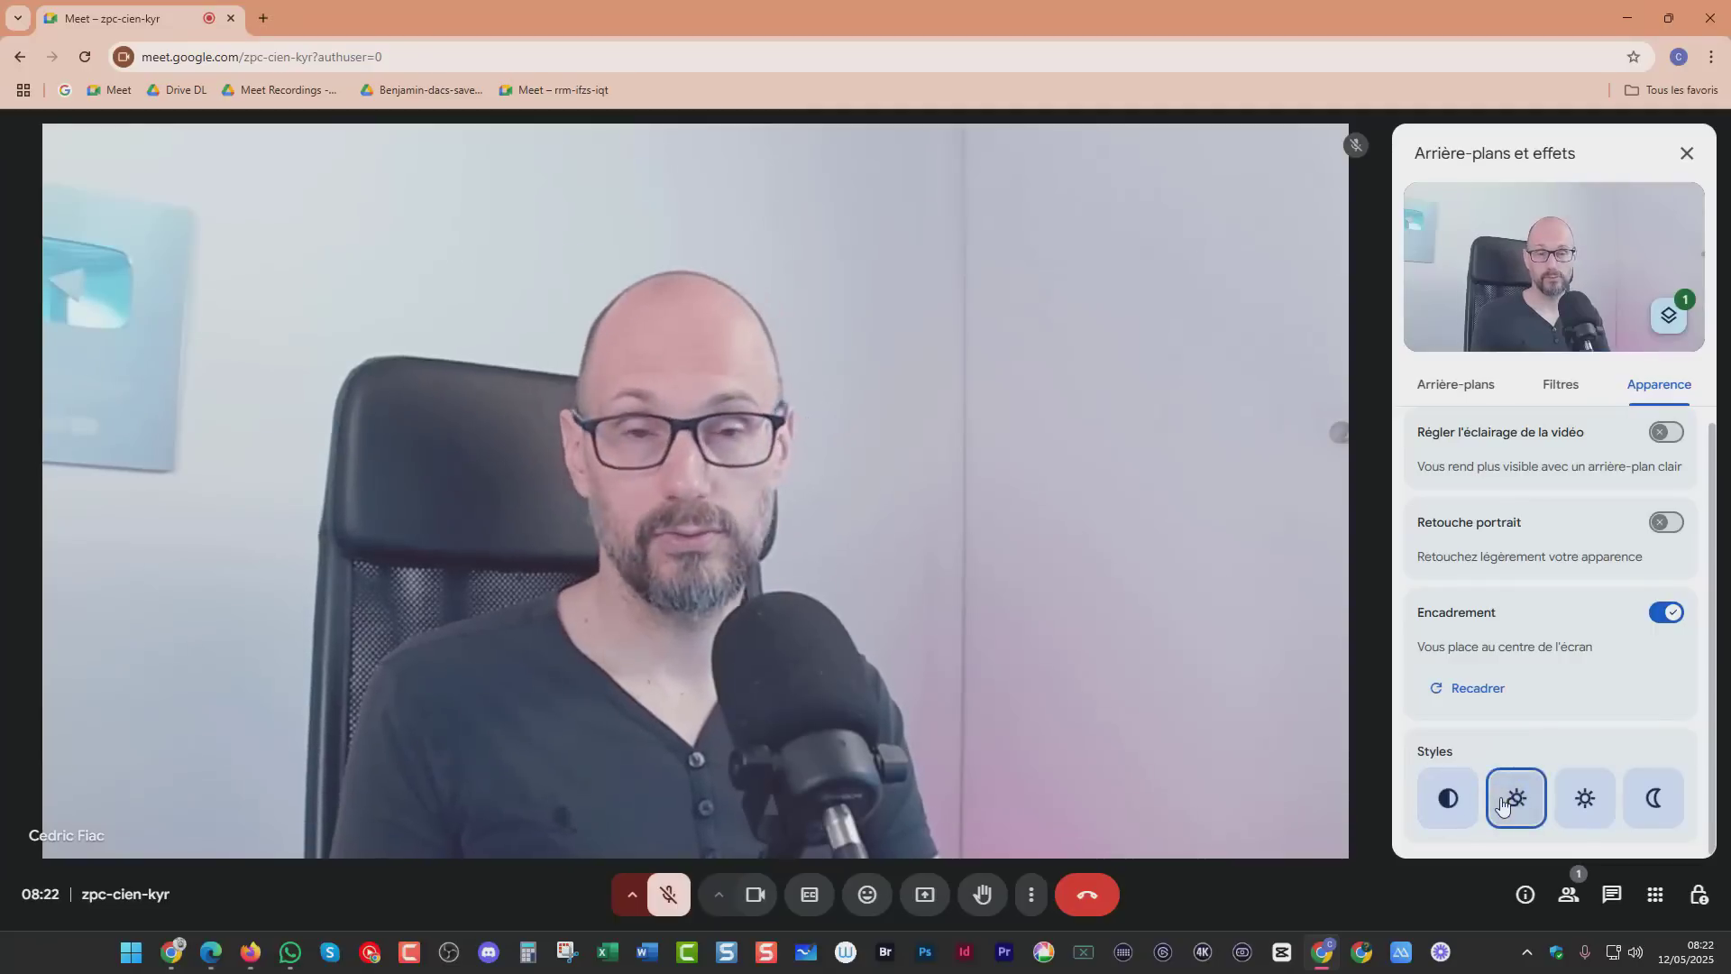
{"action": "left_click", "coordinate": [1580, 801]}
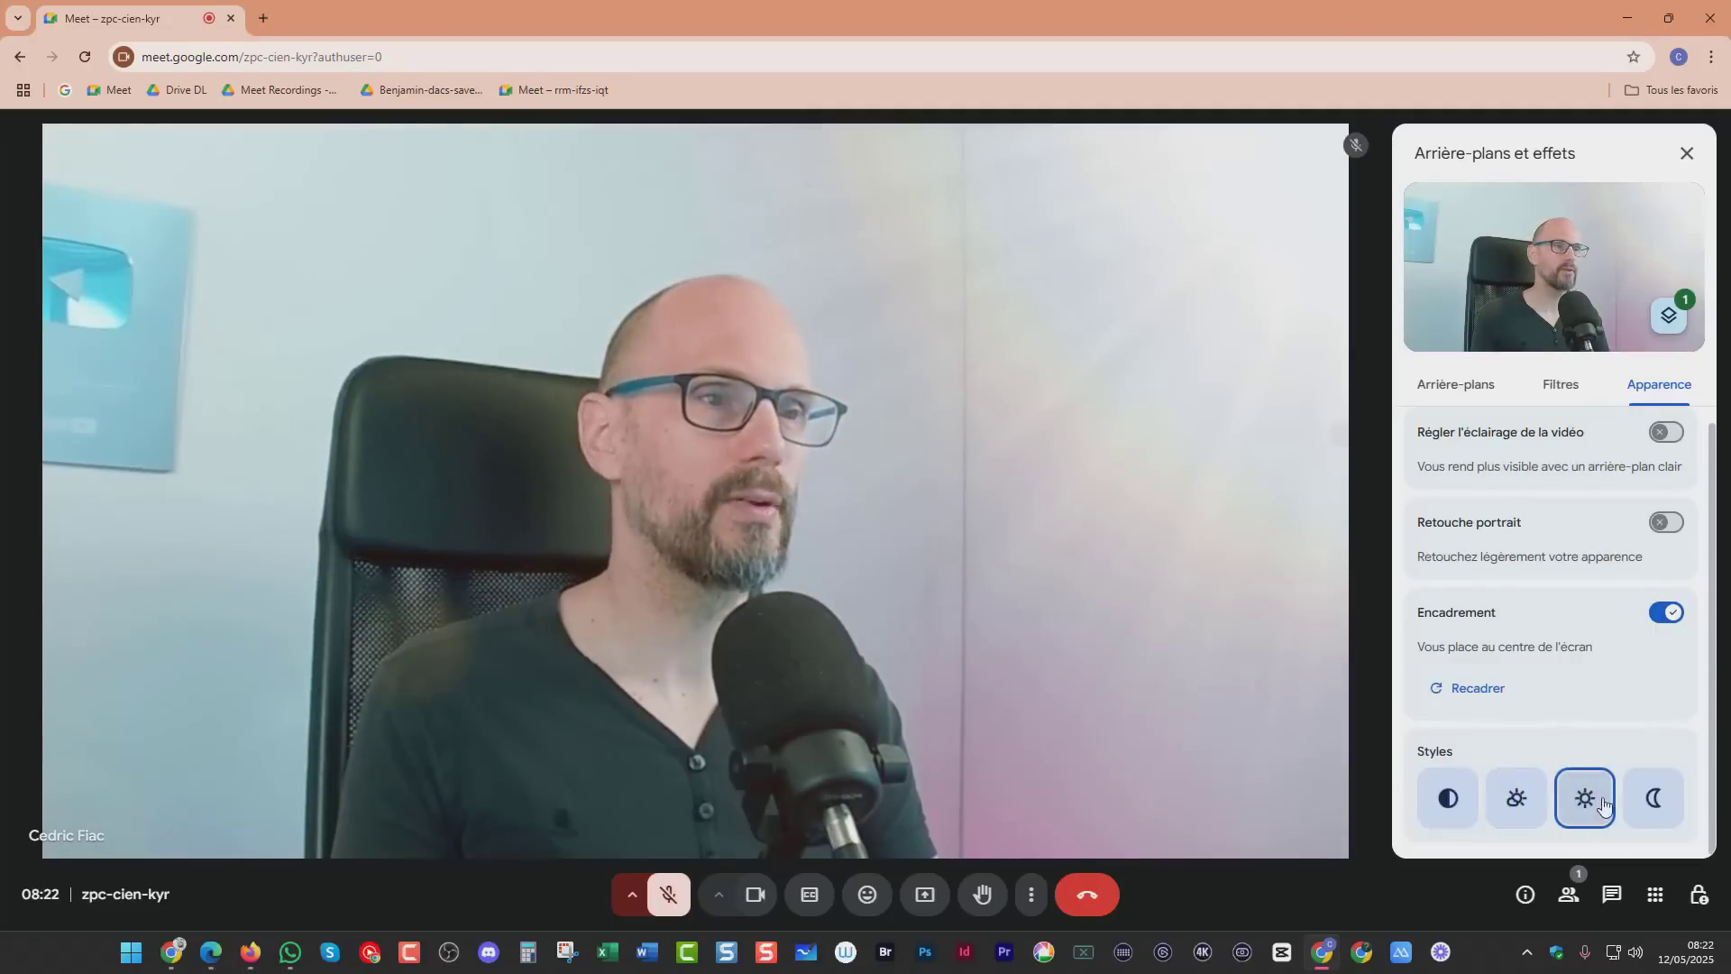
{"action": "left_click", "coordinate": [1664, 807]}
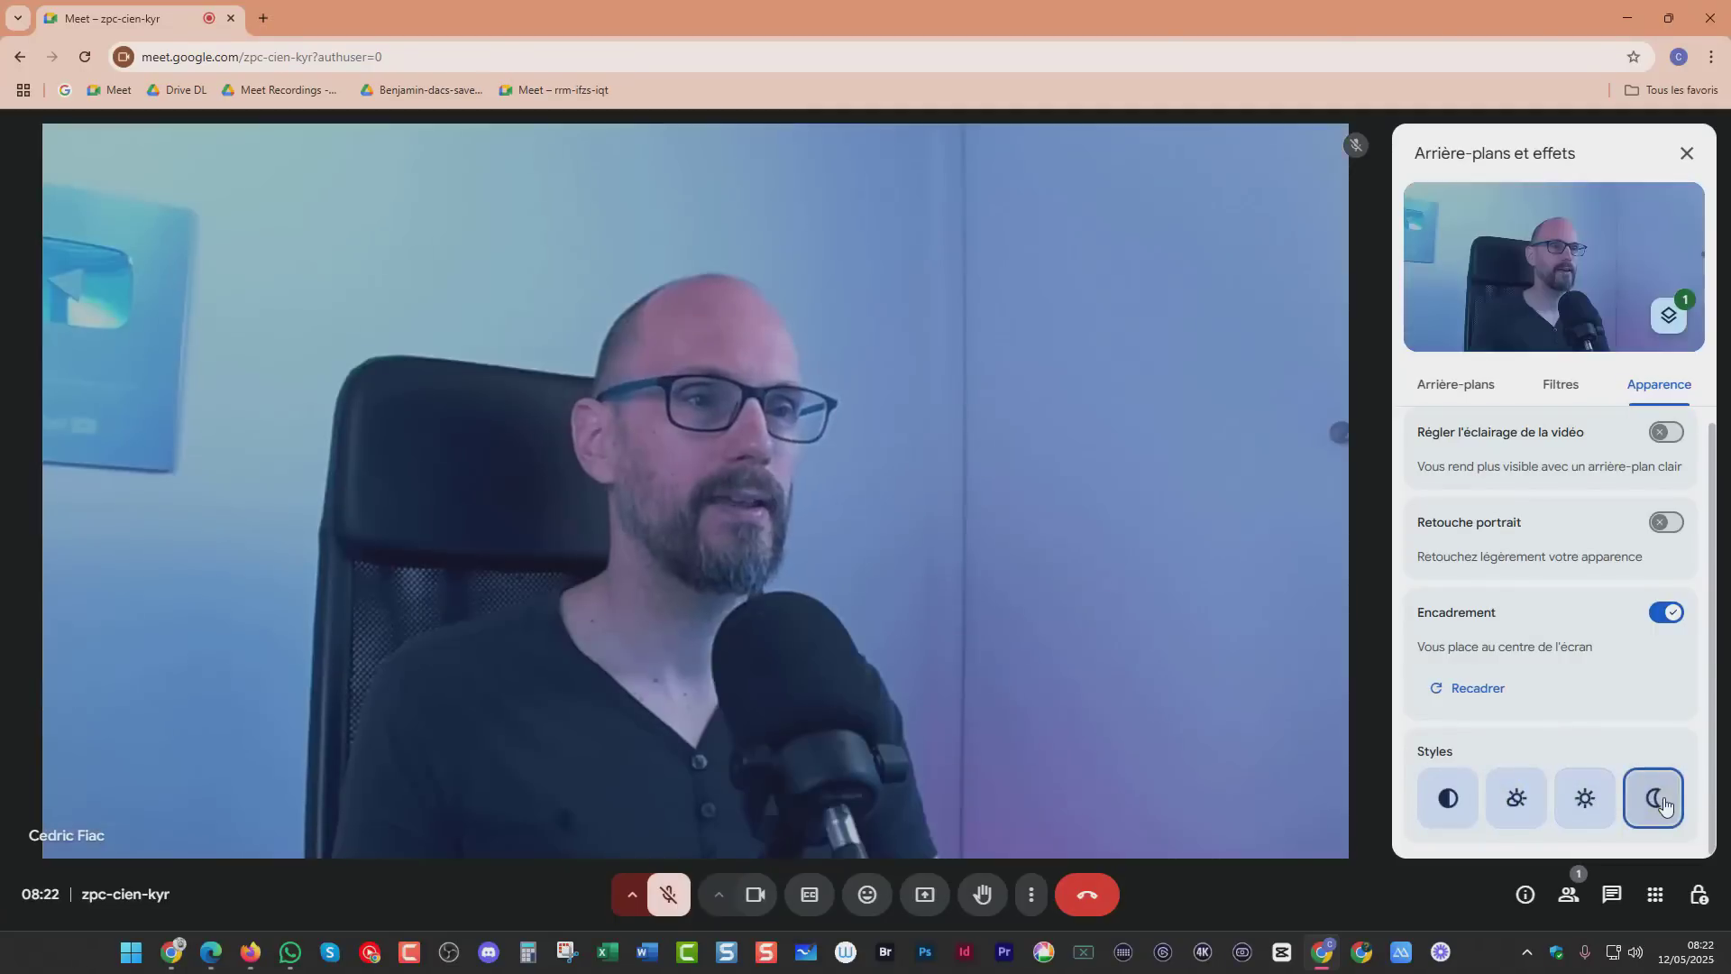
{"action": "left_click", "coordinate": [1585, 805]}
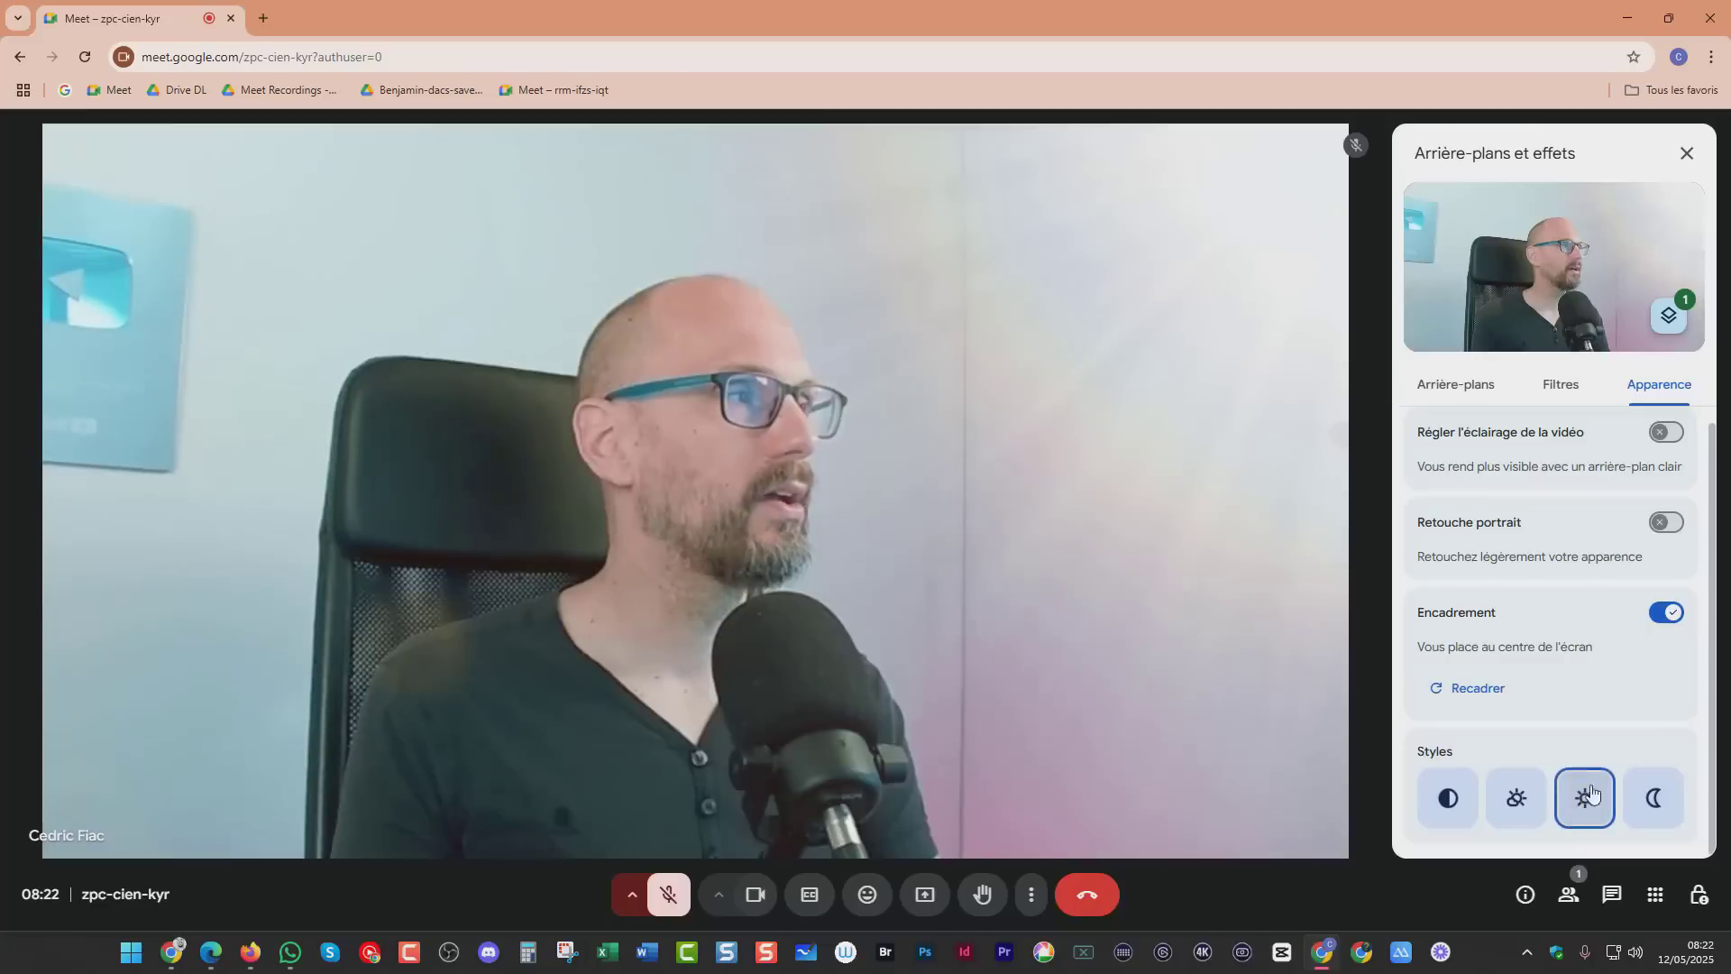
Remove all active effects with Tout supprimer and close the Arrière-plans et effets settings.
{"action": "left_click", "coordinate": [1665, 320]}
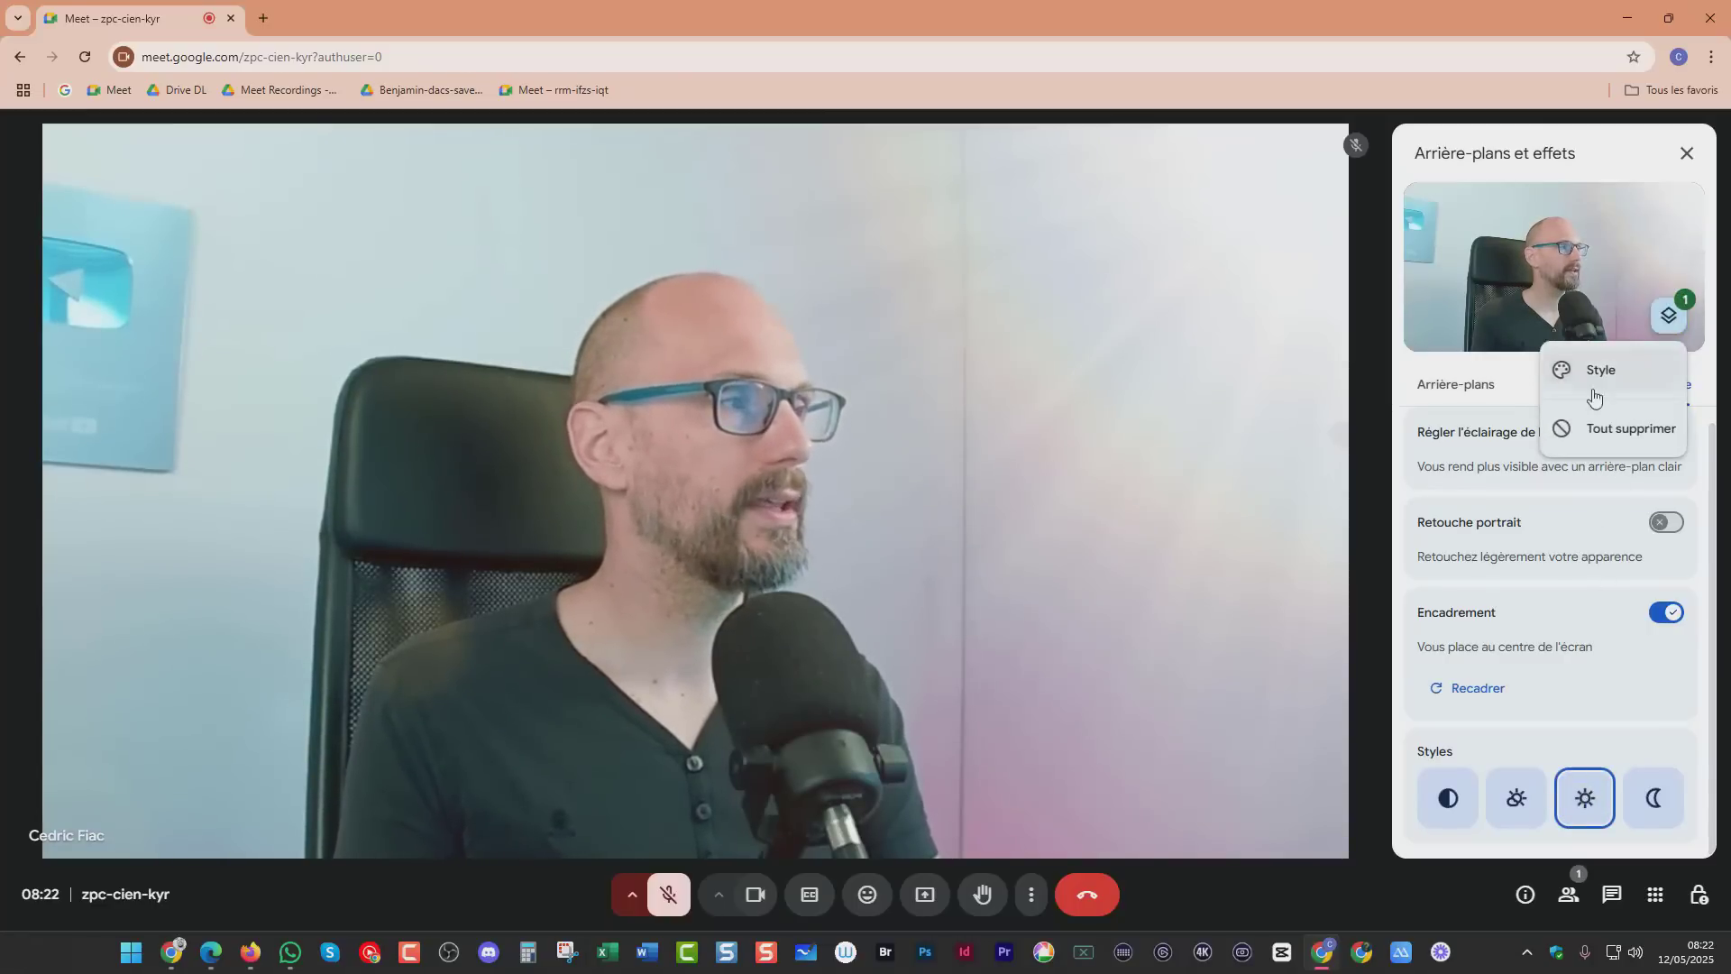
{"action": "left_click", "coordinate": [1617, 439]}
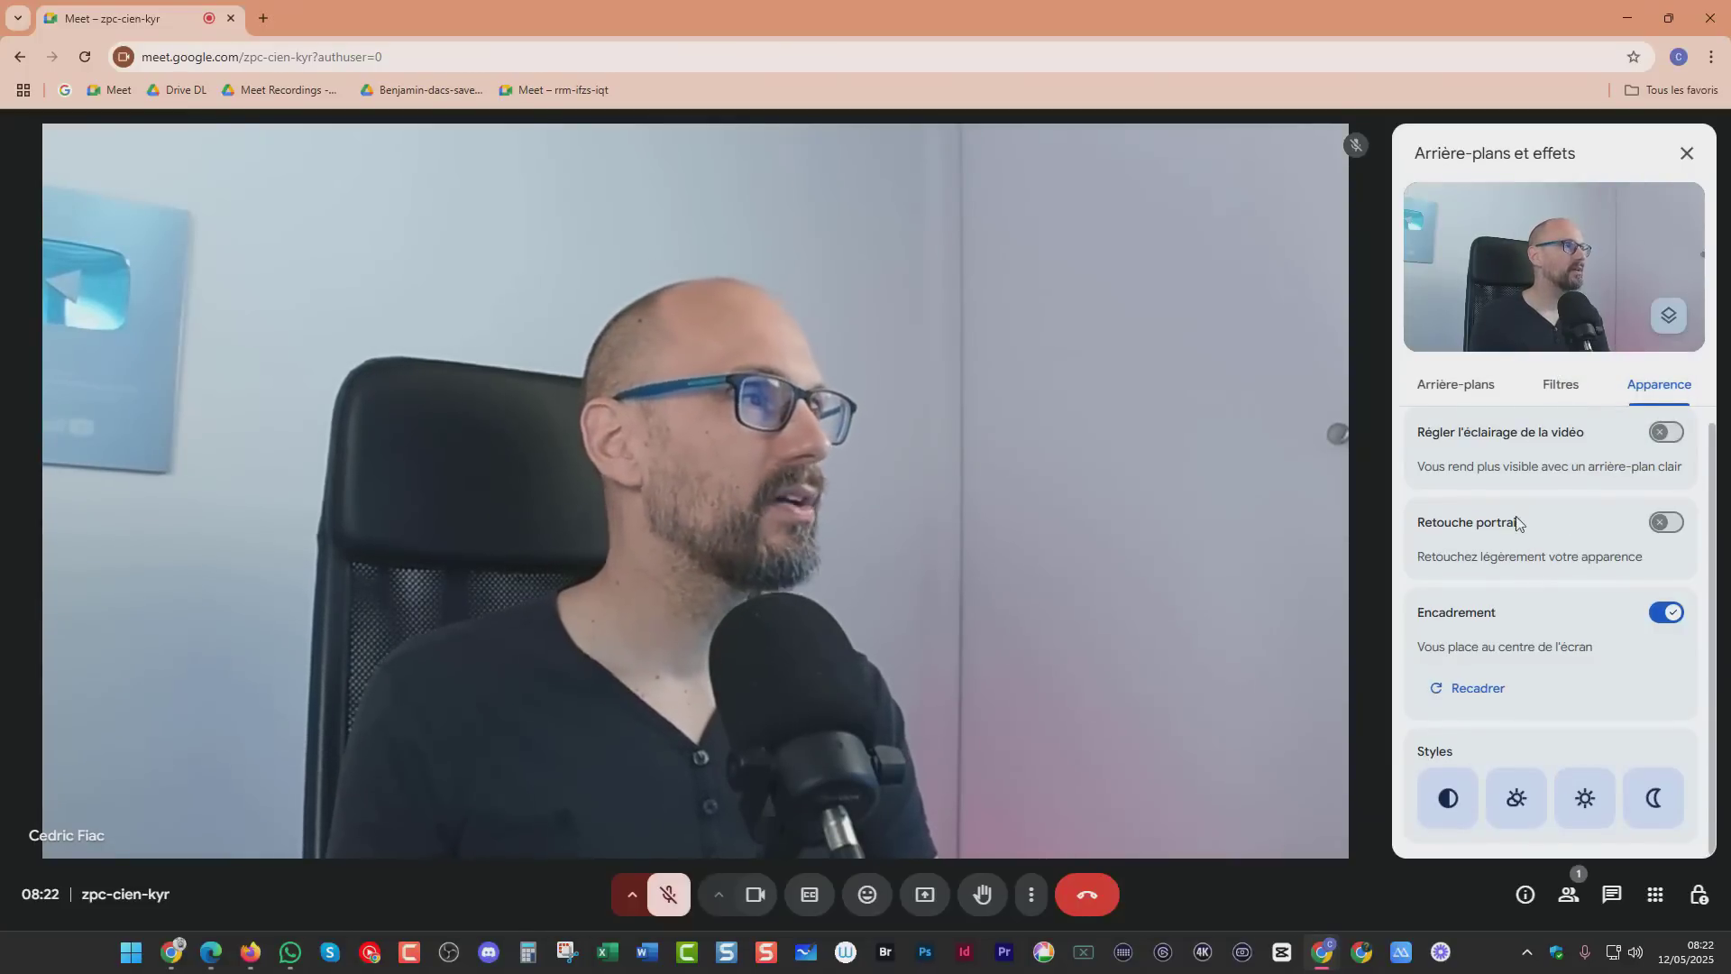
{"action": "scroll", "coordinate": [1516, 524], "scroll_direction": "up", "scroll_amount": 1}
{"action": "left_click", "coordinate": [1687, 153]}
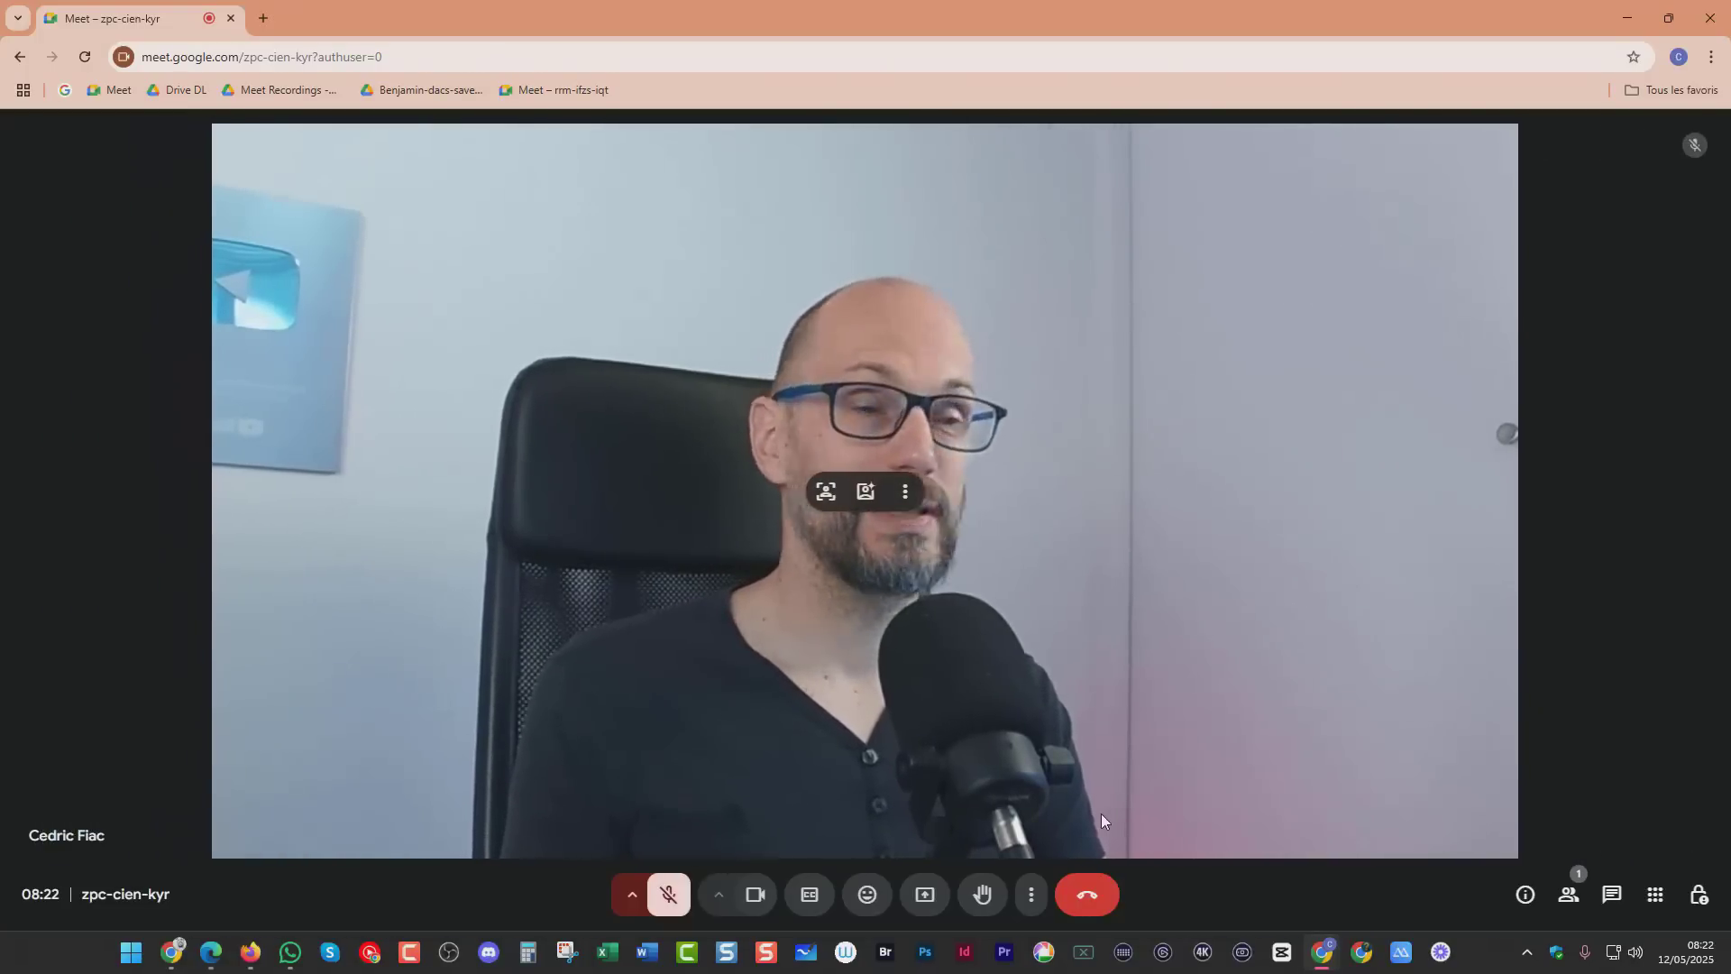
Reopen Arrière-plans et effets from the call's additional options to show the access path, and close it again.
{"action": "left_click", "coordinate": [1032, 895]}
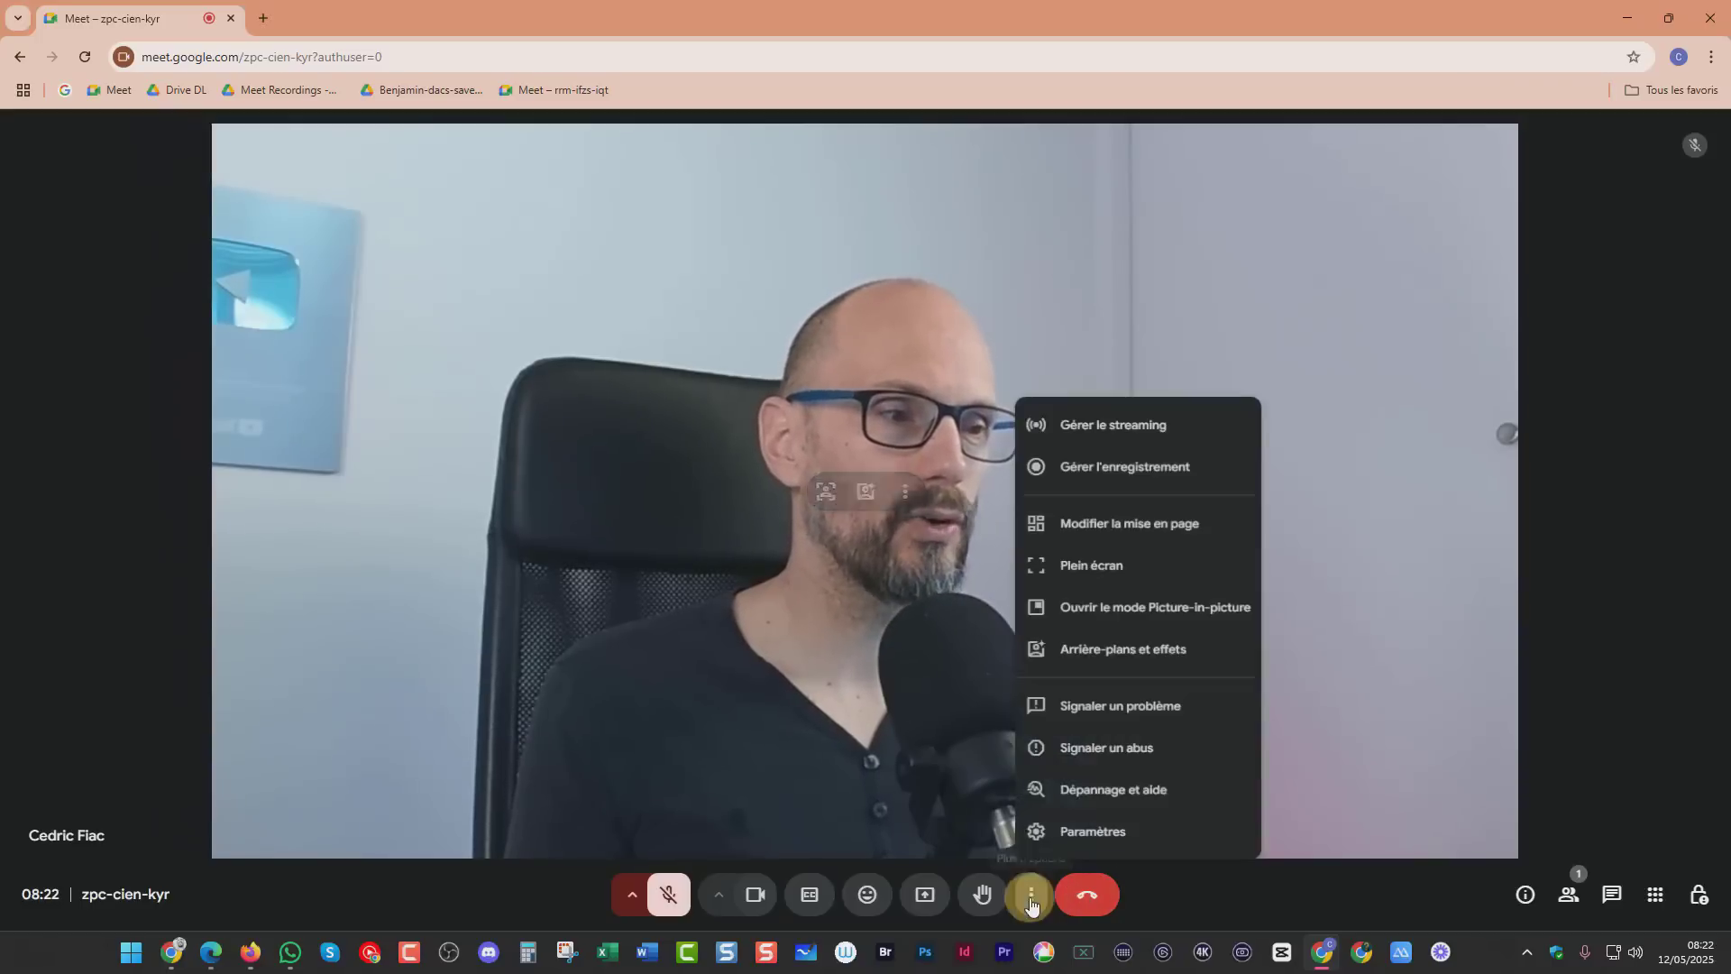
{"action": "left_click", "coordinate": [1102, 646]}
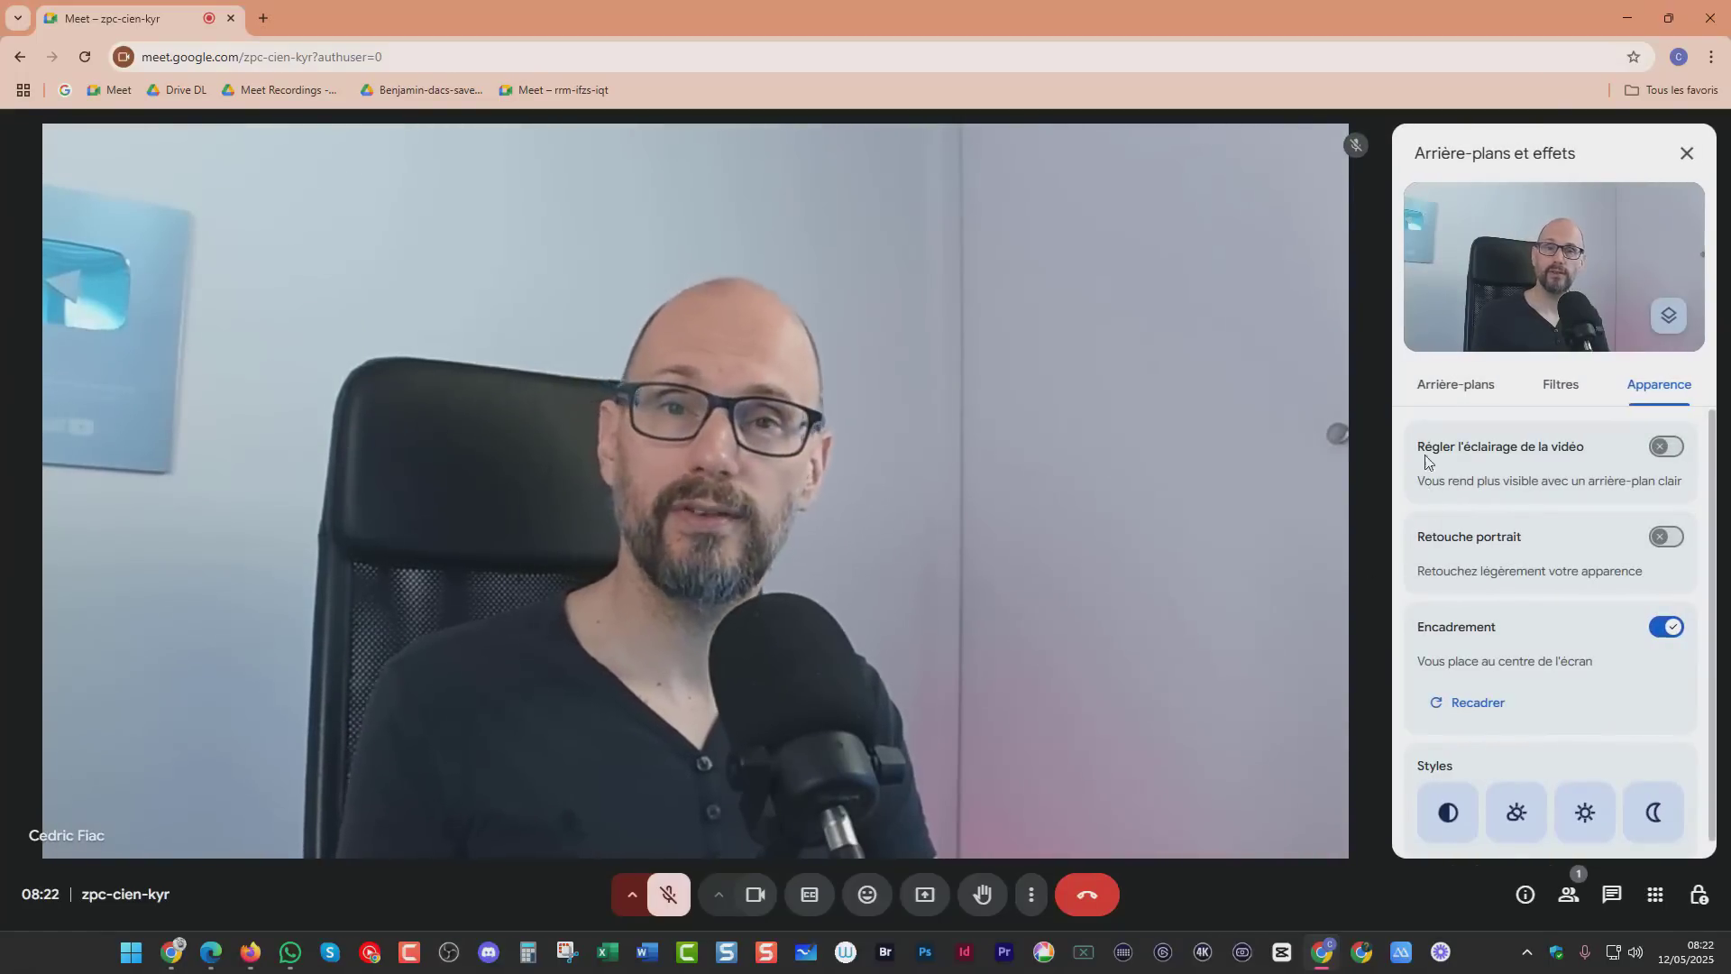
{"action": "left_click", "coordinate": [1687, 154]}
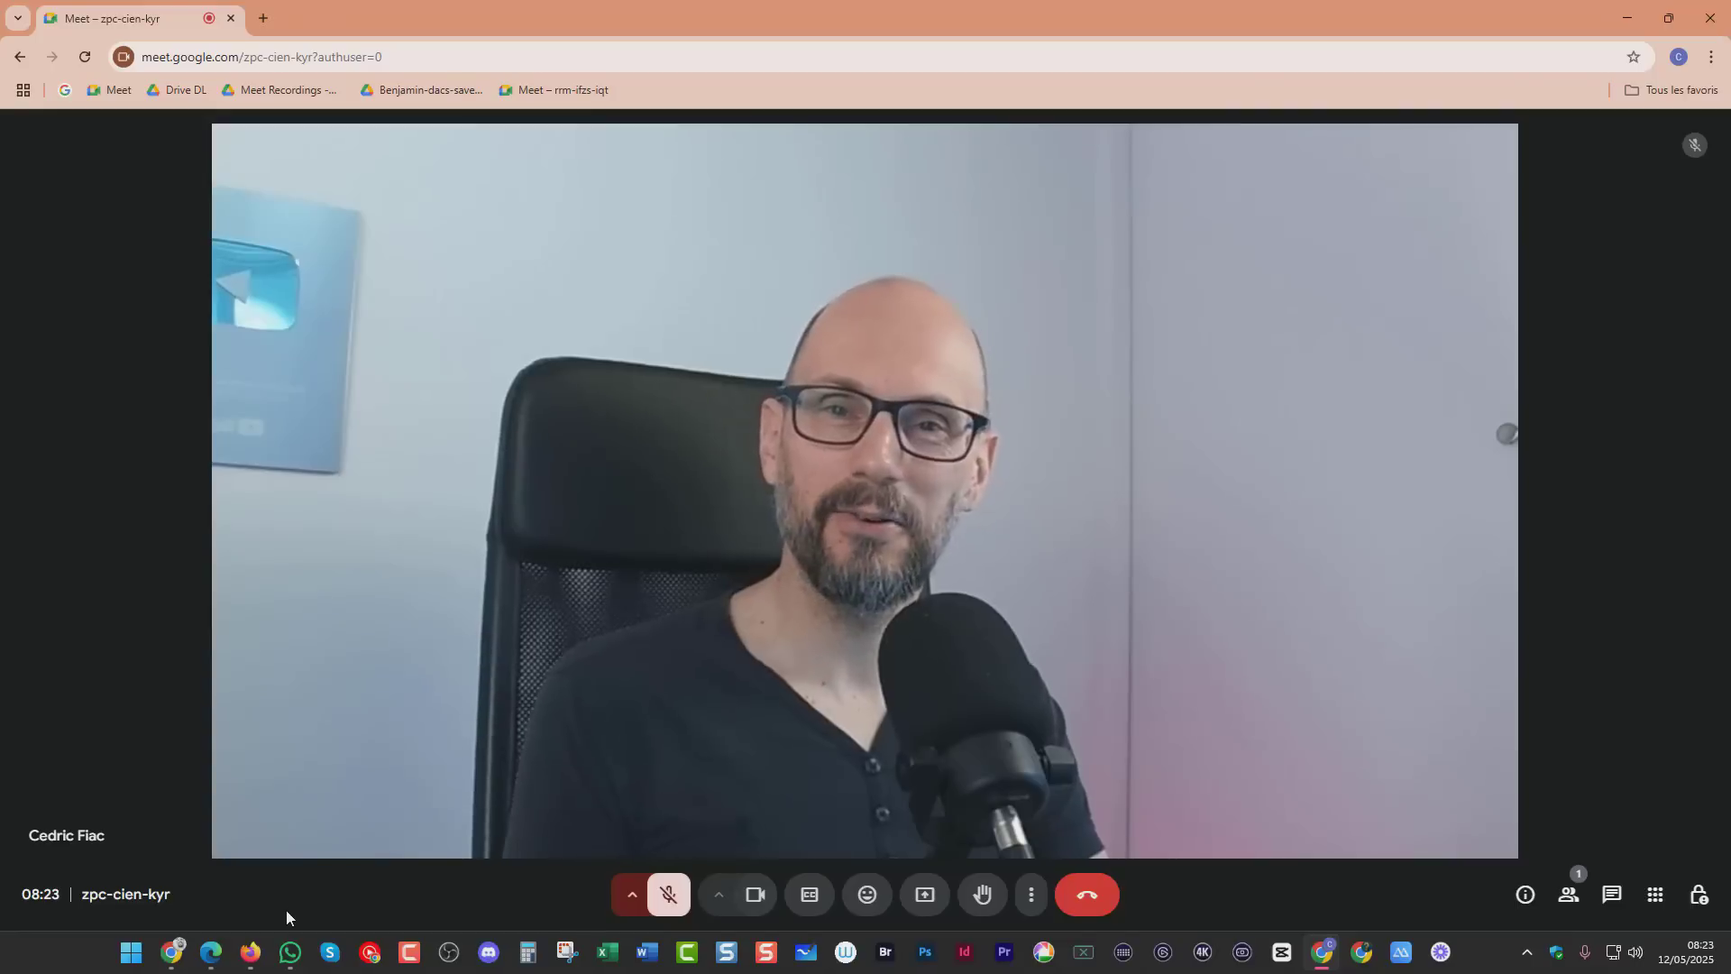
Switch to the other Chrome window showing the Lano community page.
{"action": "mouse_move", "coordinate": [169, 954]}
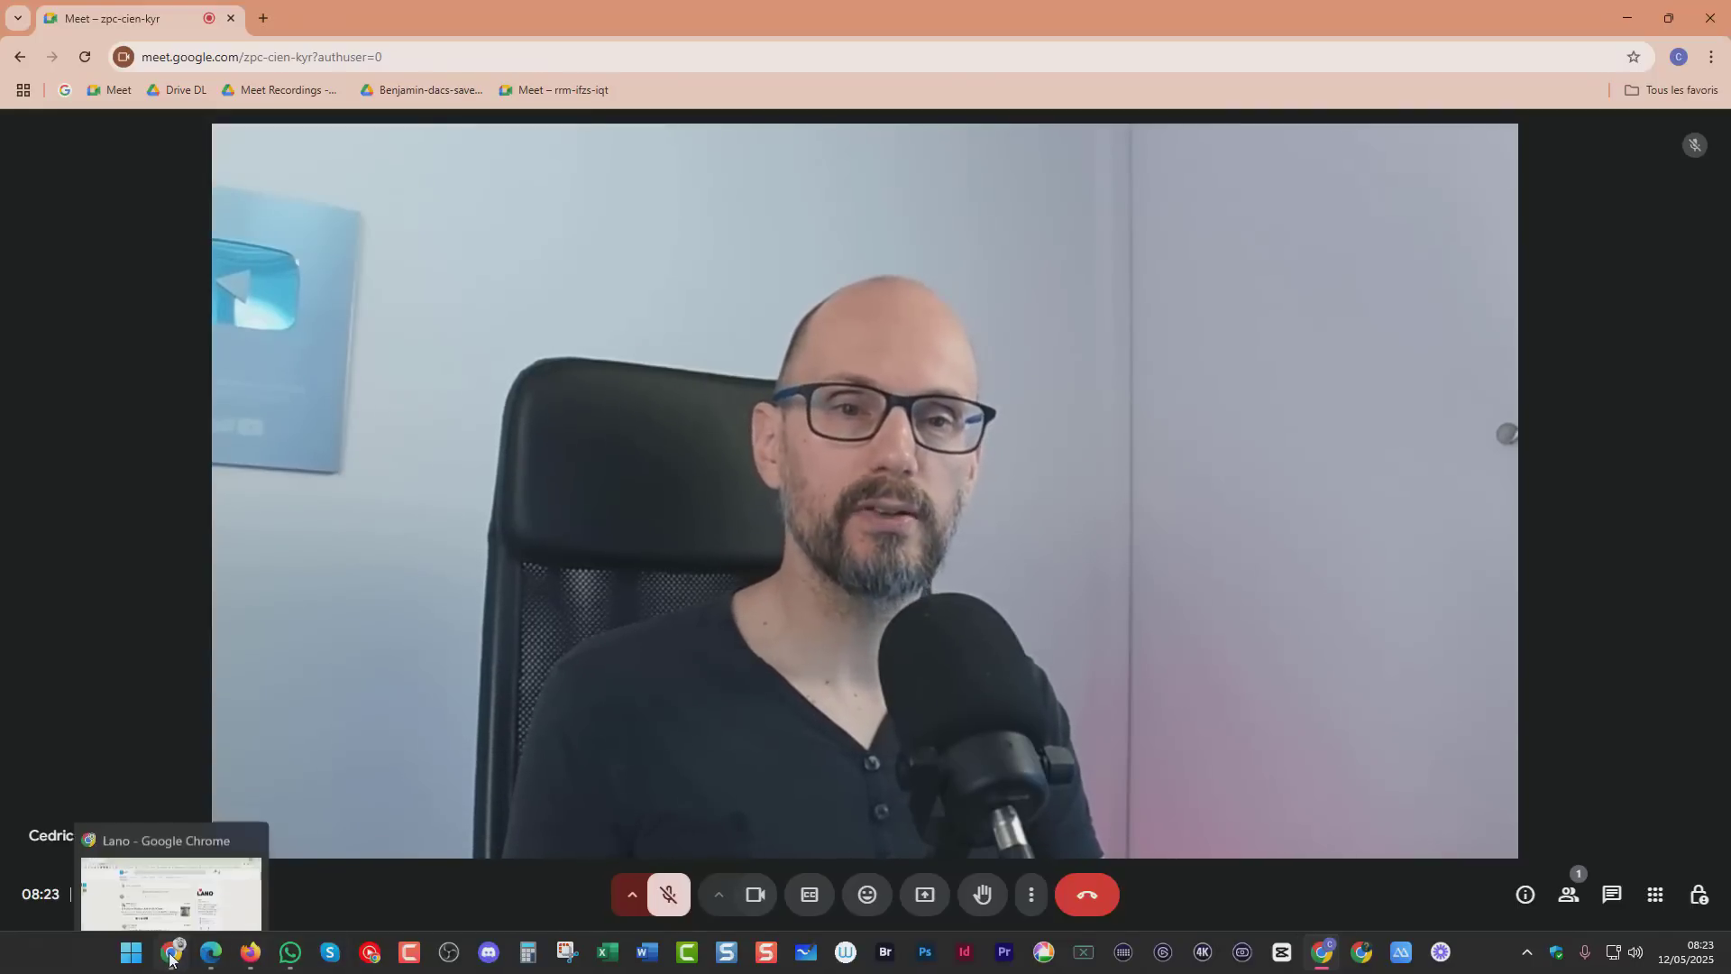
{"action": "left_click", "coordinate": [162, 895]}
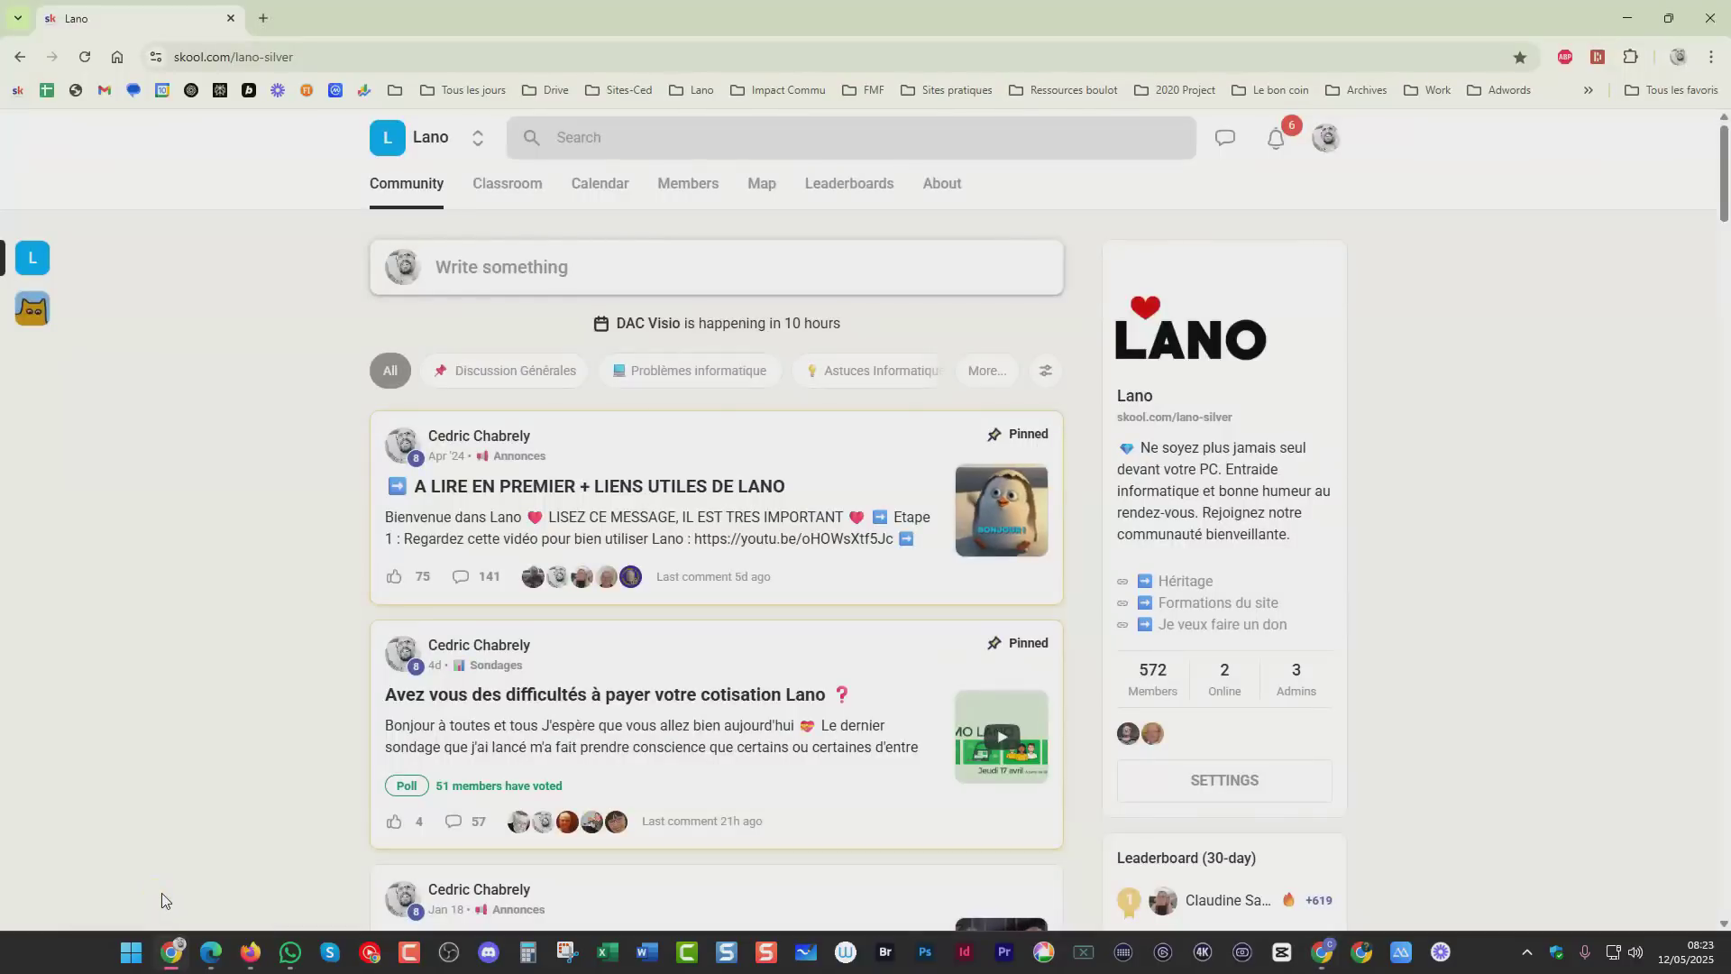